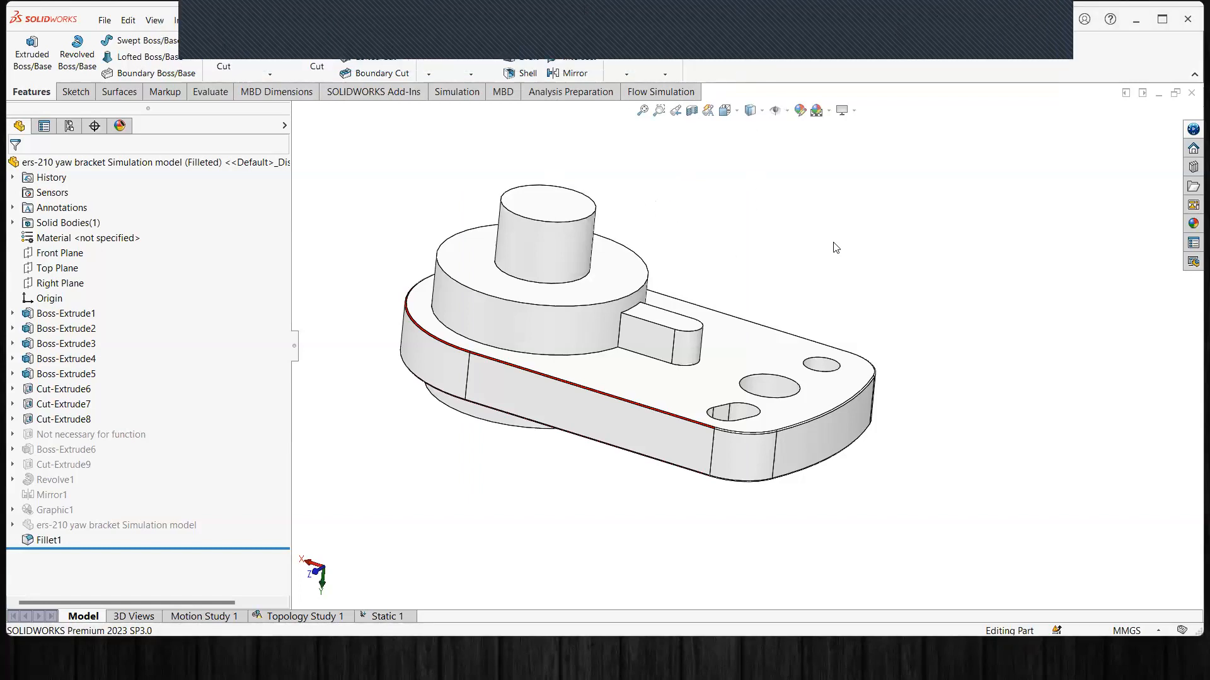
Step: Resize the program window so its title bar and full set of commands are uncovered
click(1158, 92)
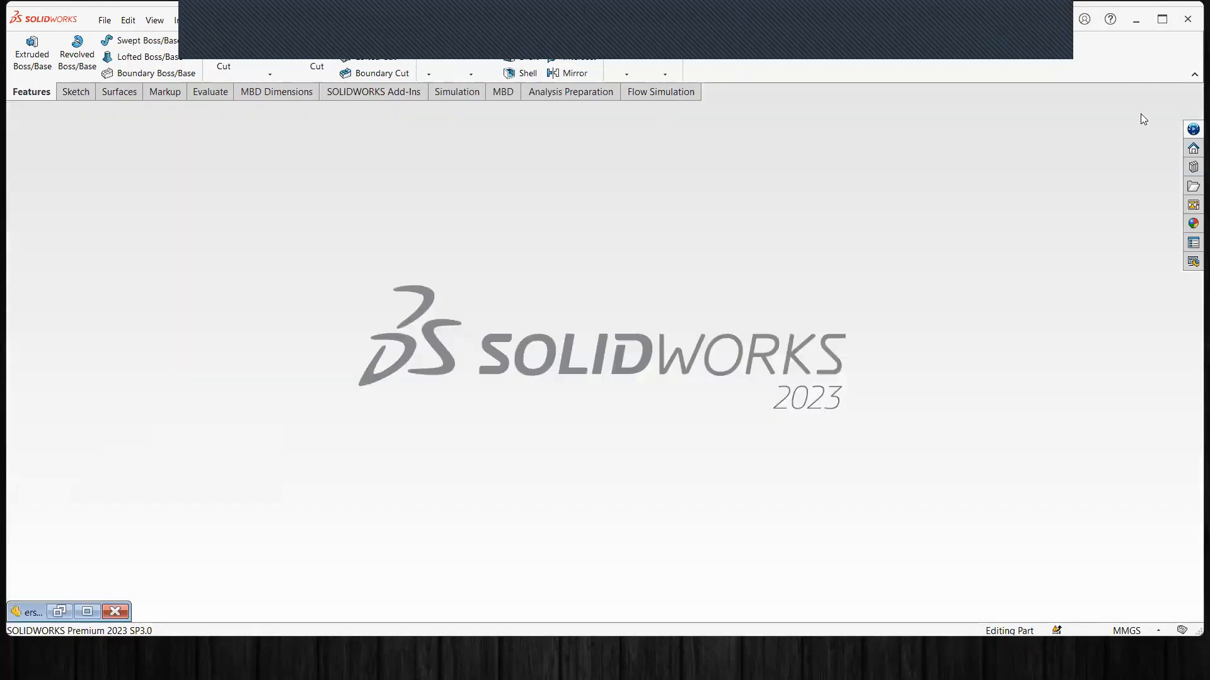
click(88, 612)
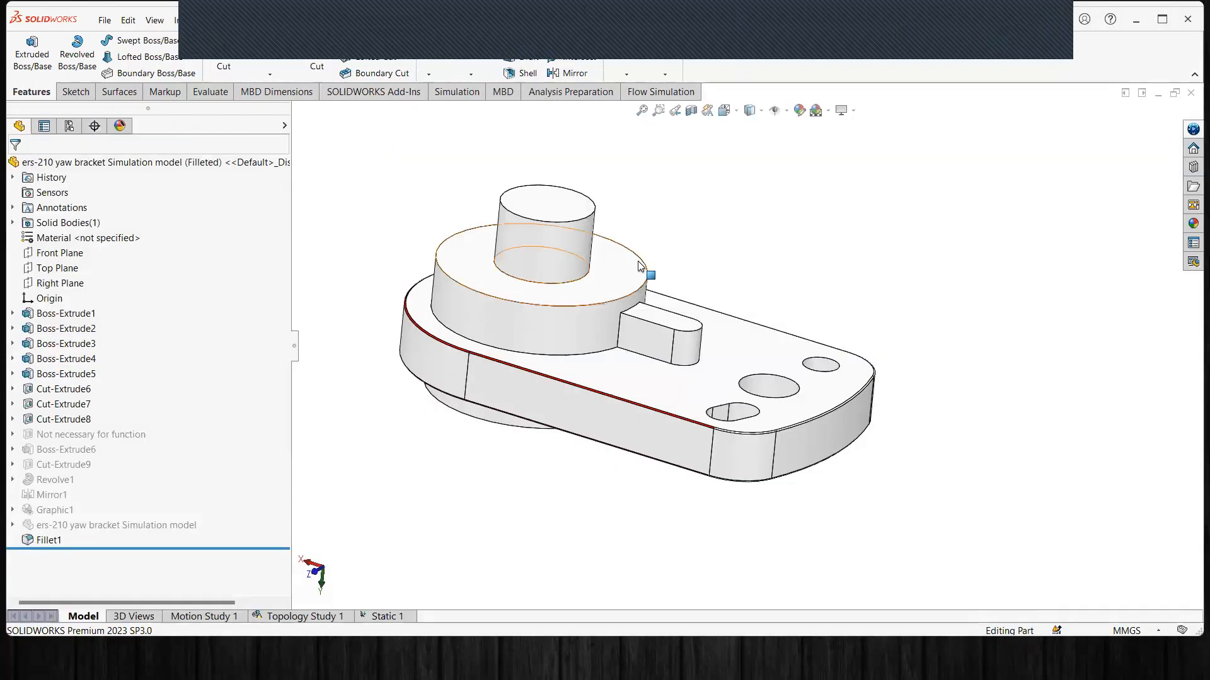
click(1161, 21)
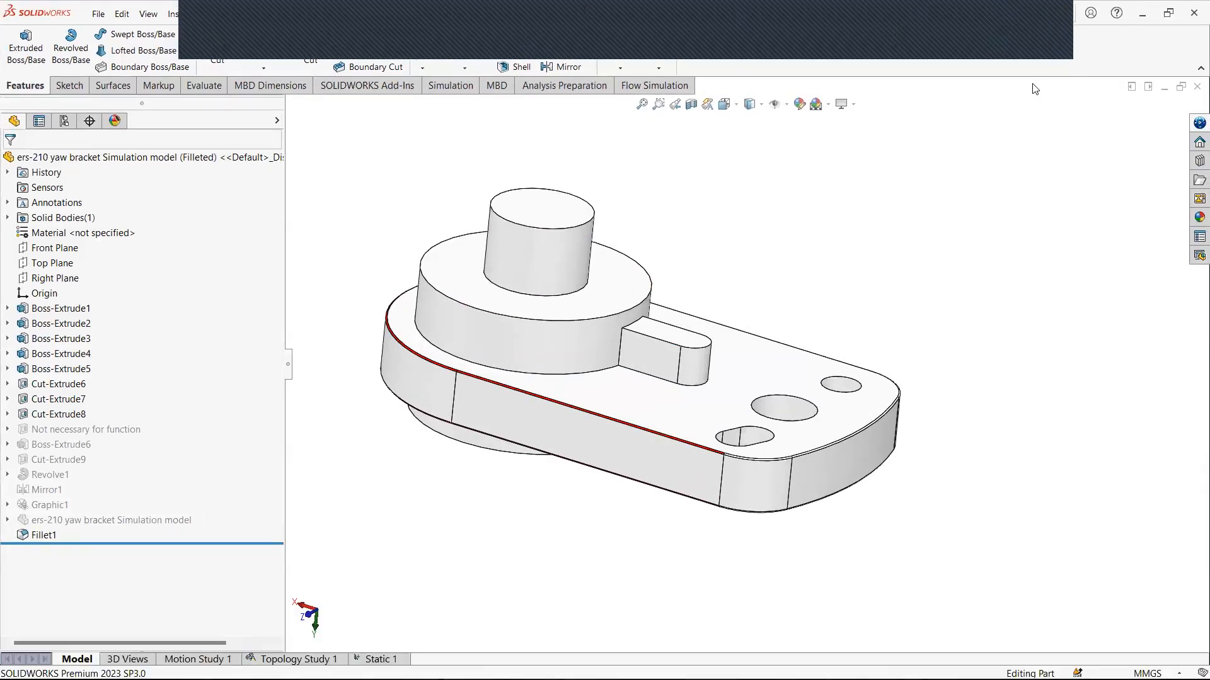
click(1167, 14)
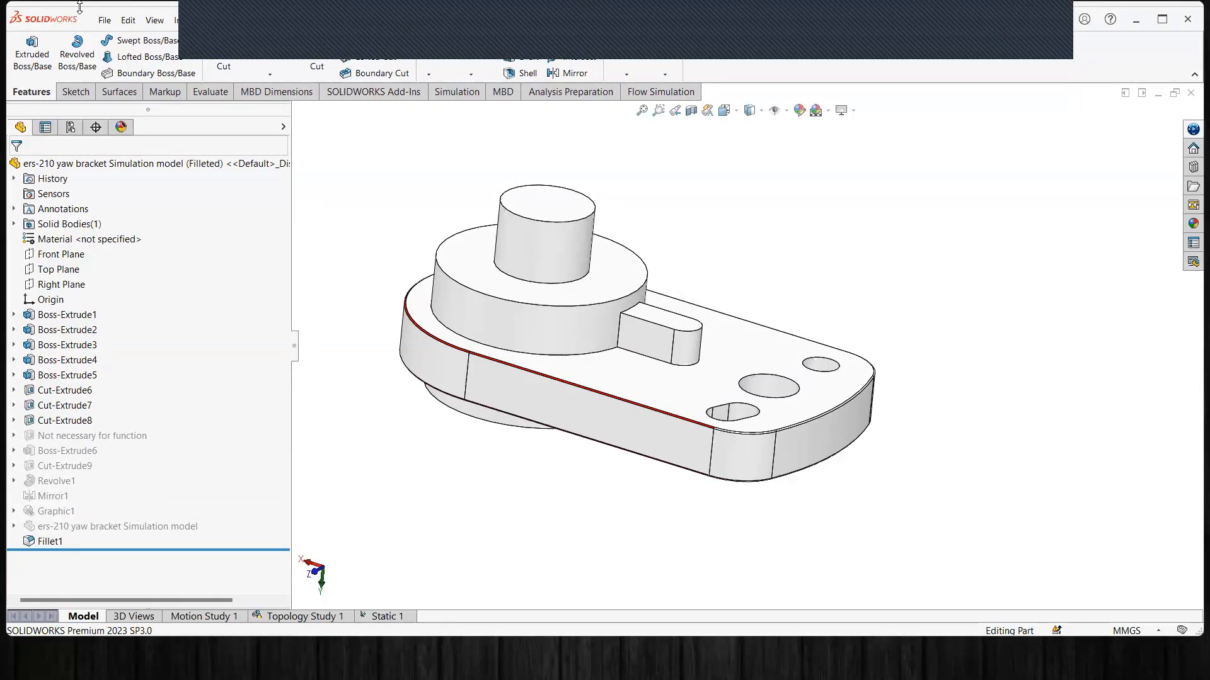
drag(79, 7, 80, 56)
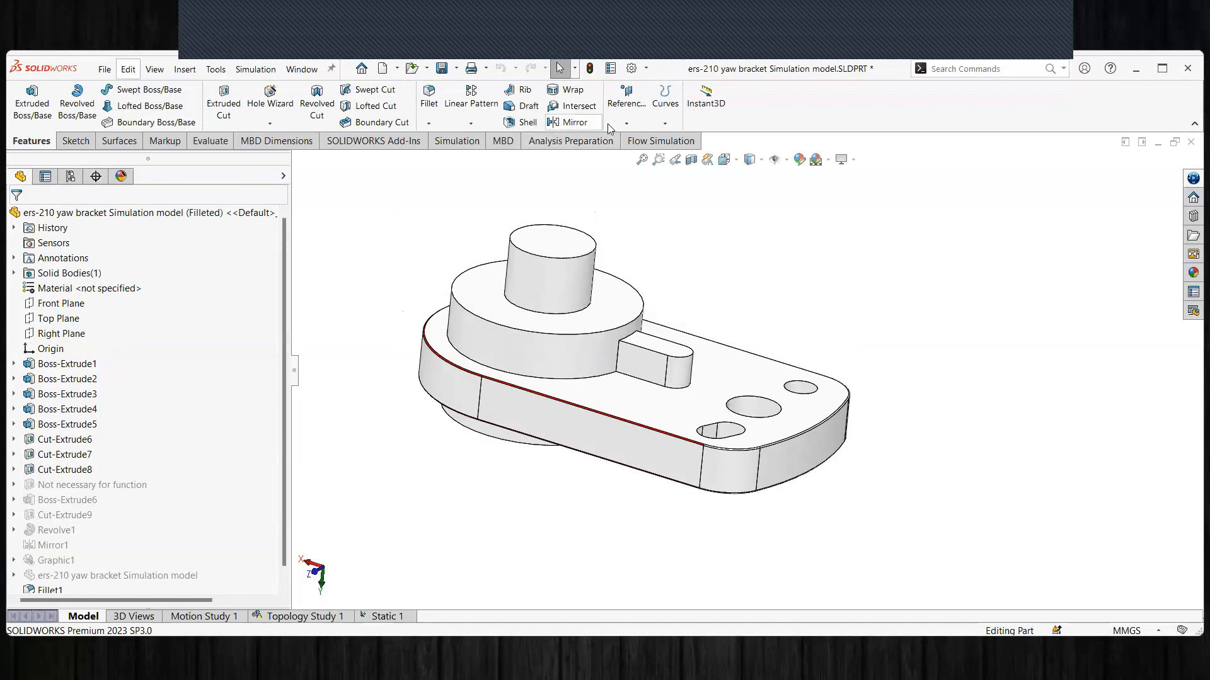
Step: Check in the add-ins list that SOLIDWORKS Simulation is active and set to load at start-up
click(646, 68)
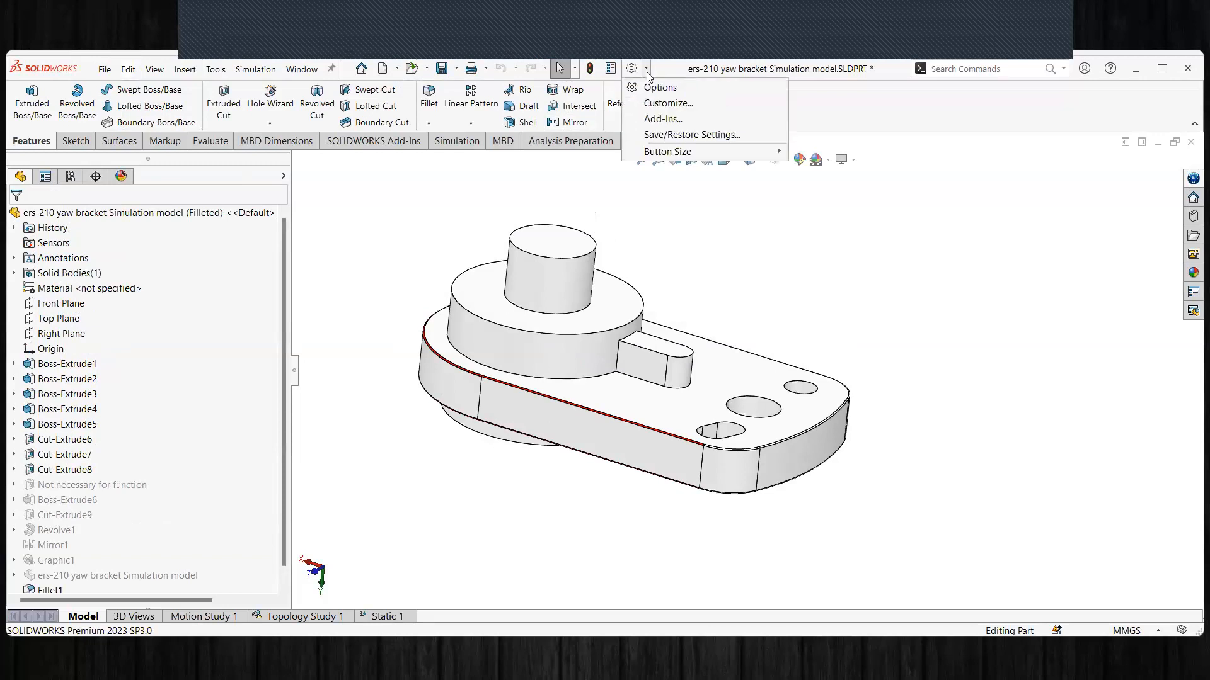
click(660, 118)
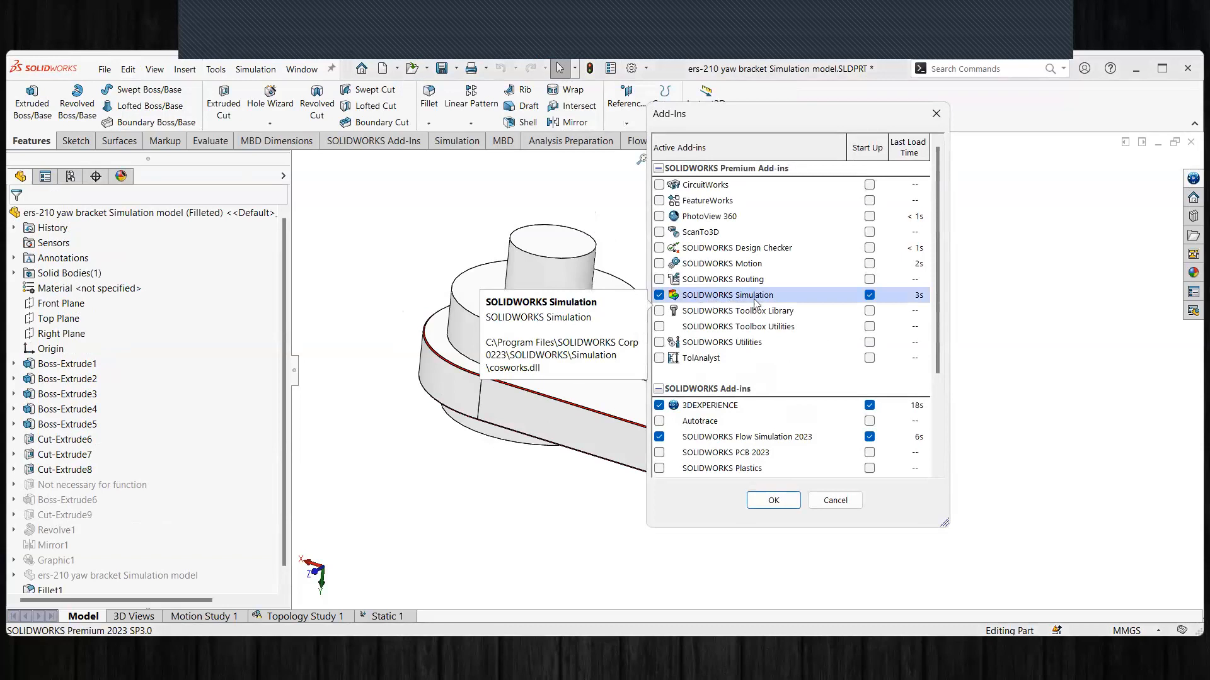
click(790, 506)
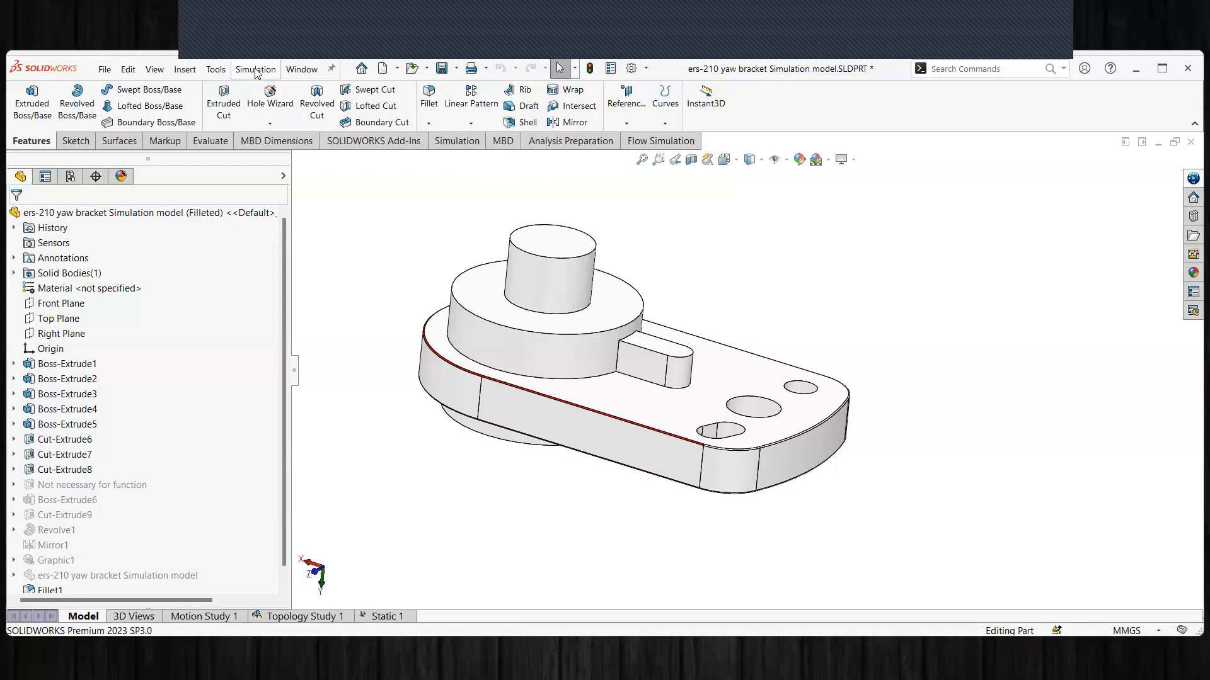
Step: Create a new Static simulation study for the bracket, keeping the default study name
click(452, 141)
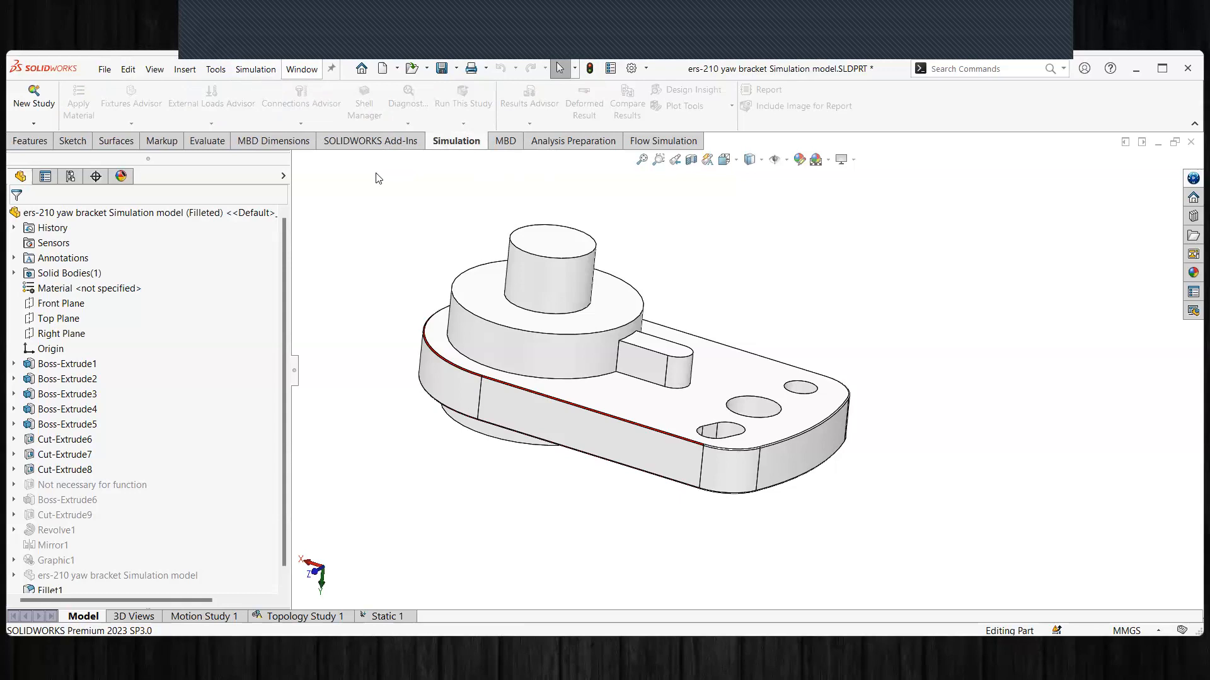
click(37, 101)
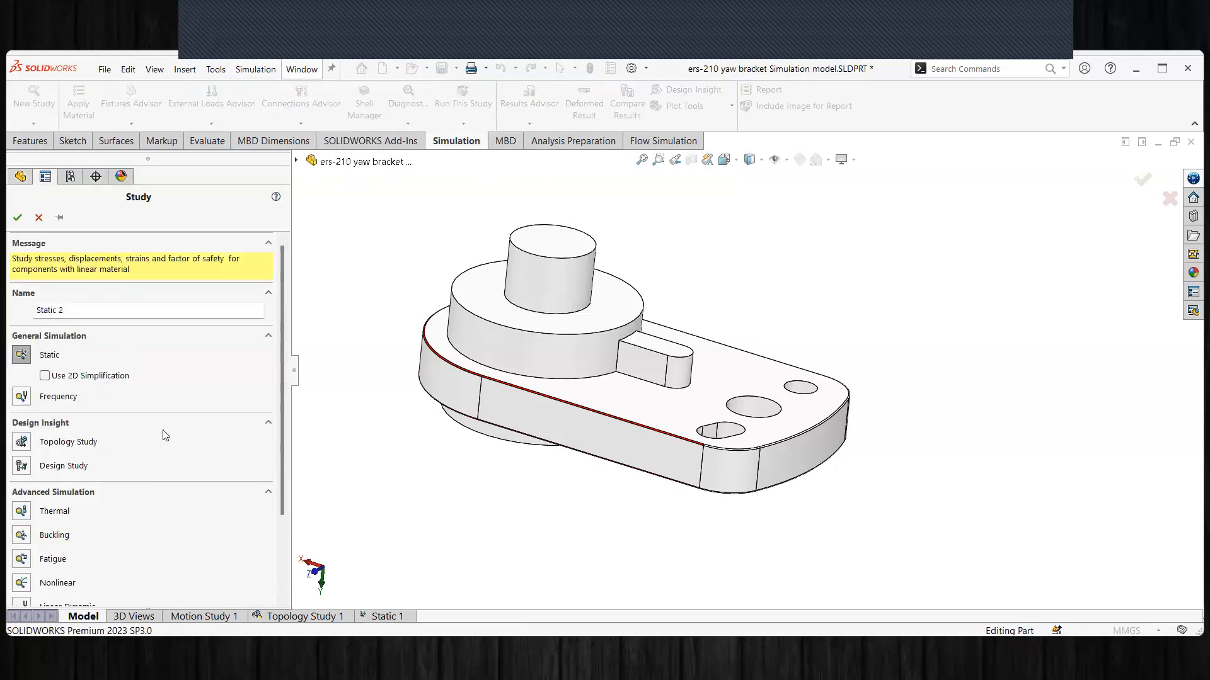
scroll(161, 441, down, 3)
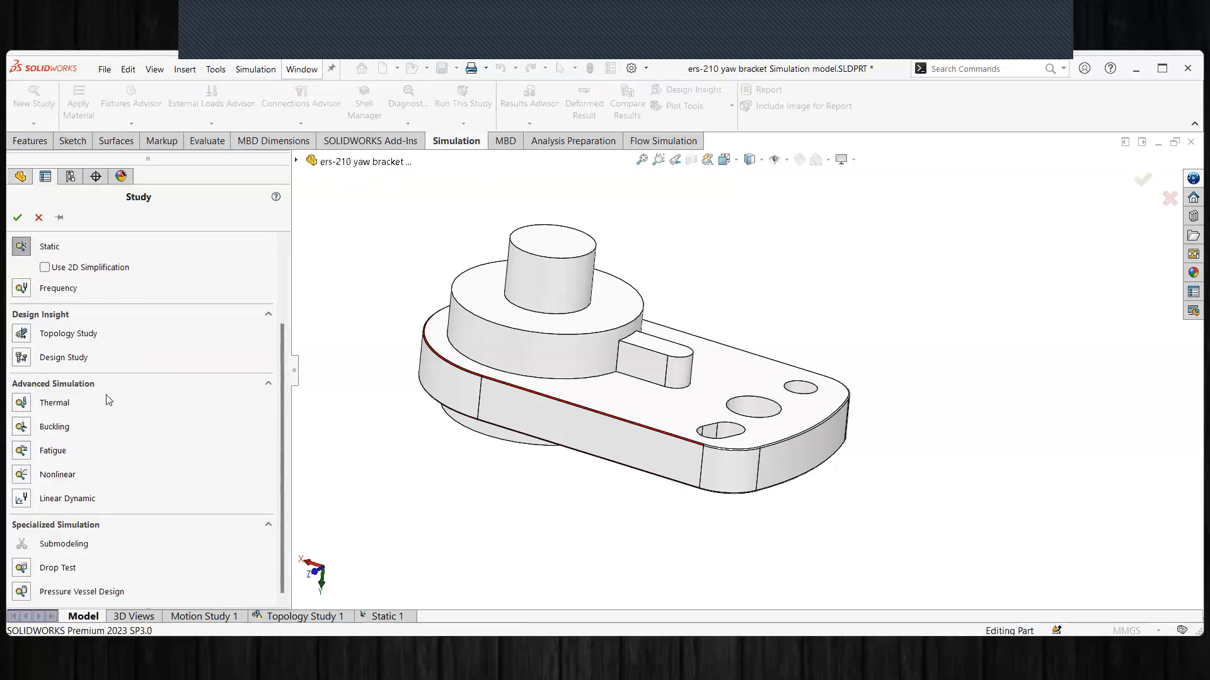
scroll(82, 434, up, 3)
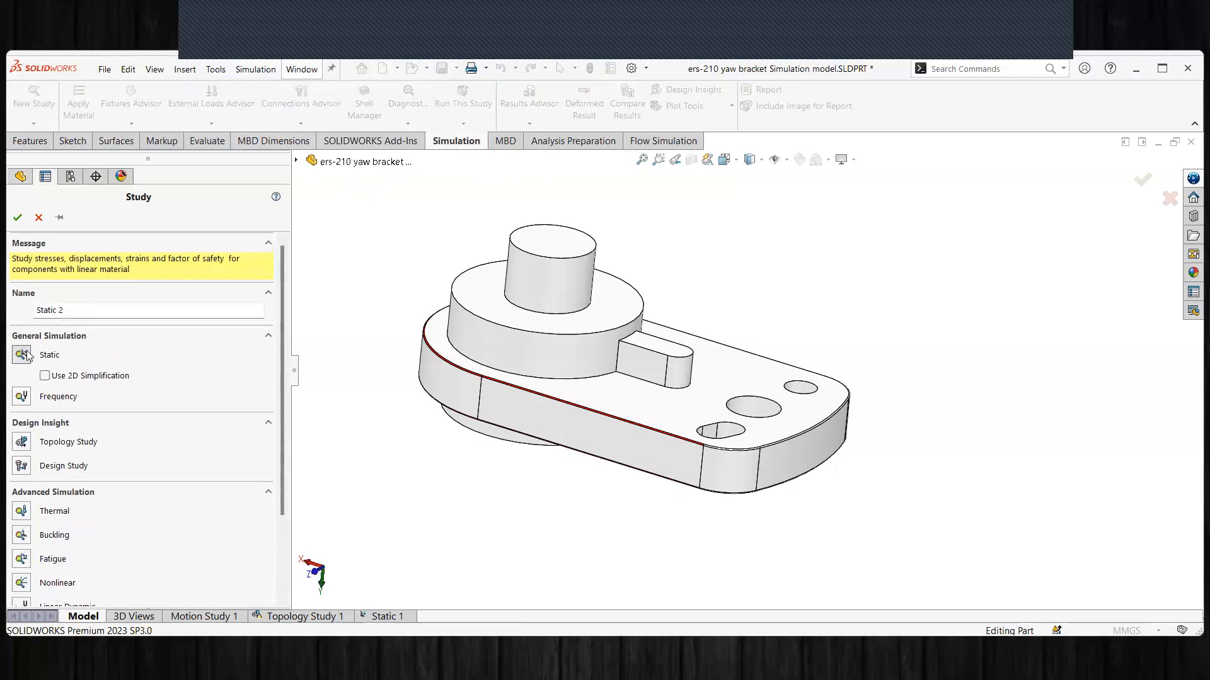
click(76, 308)
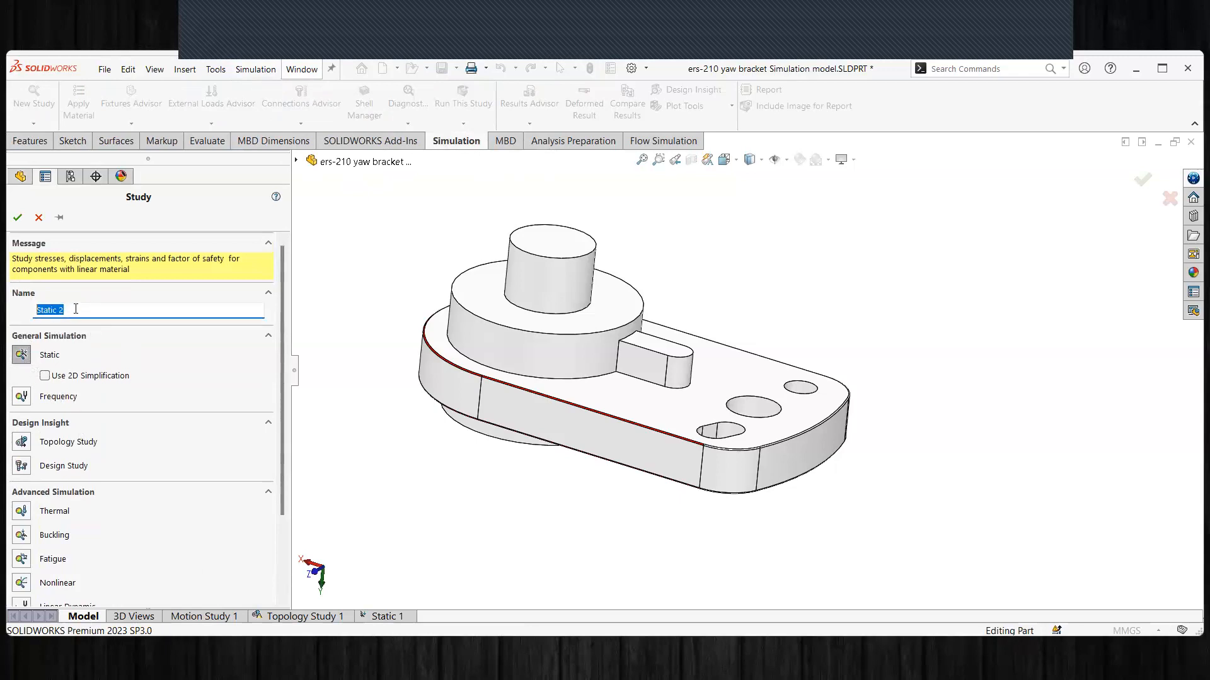
click(18, 218)
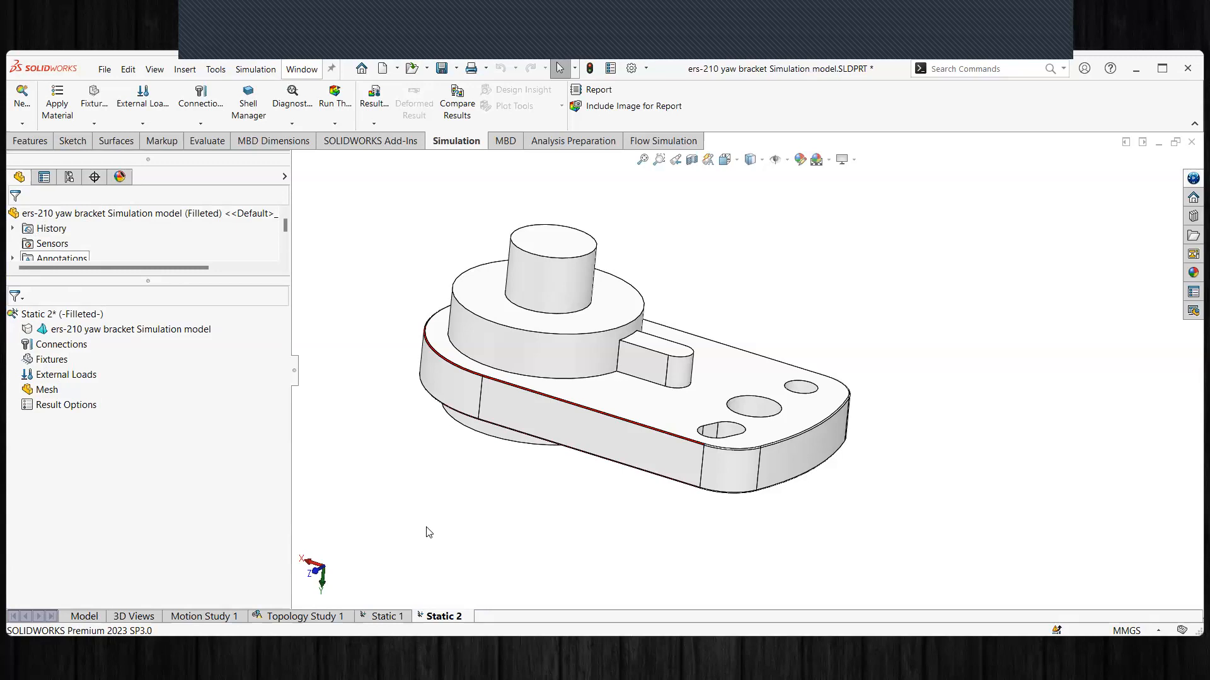
click(74, 617)
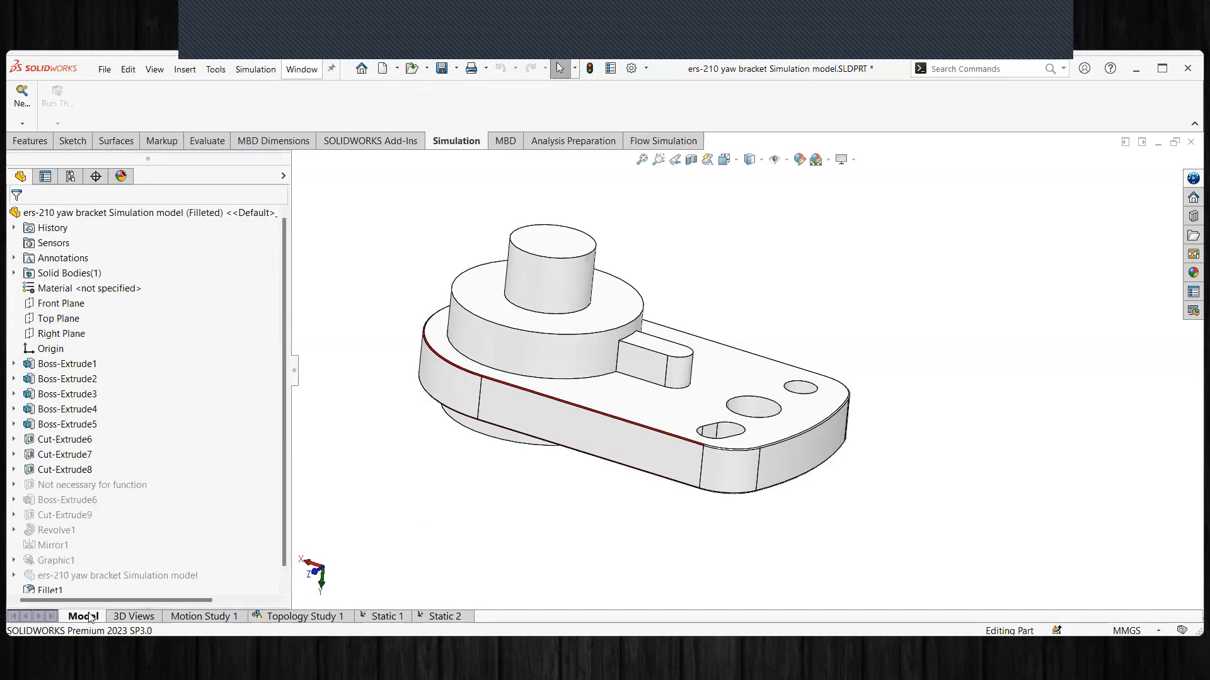
scroll(125, 437, down, 1)
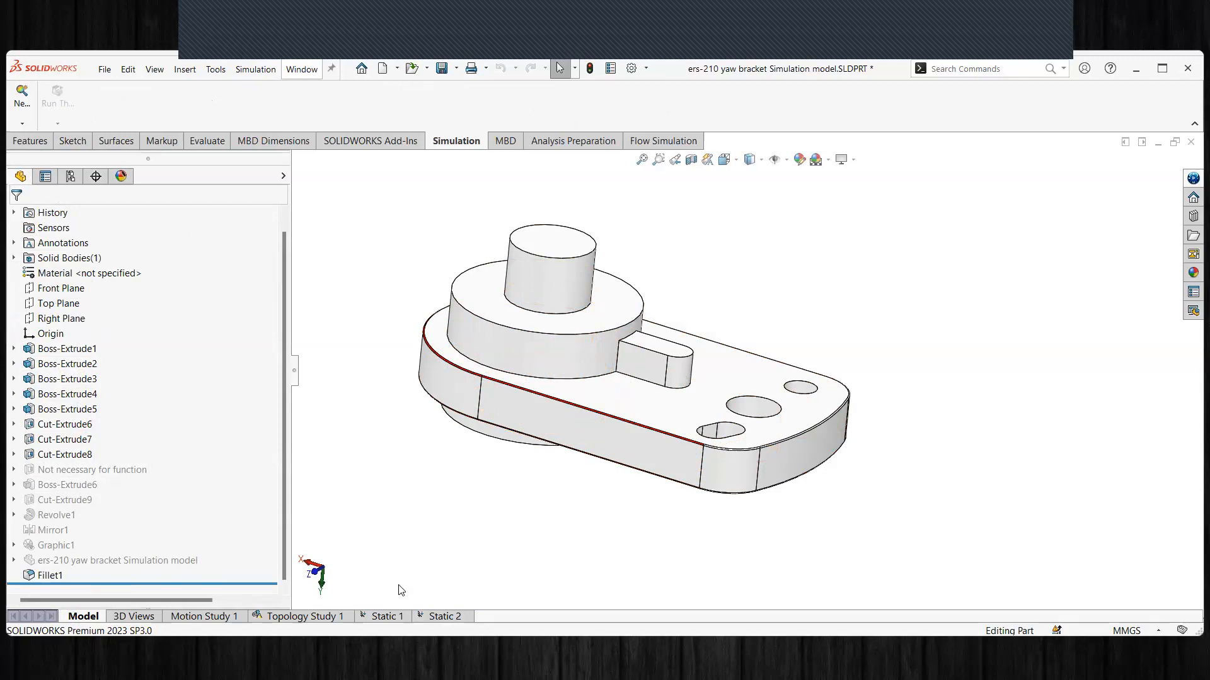
click(444, 617)
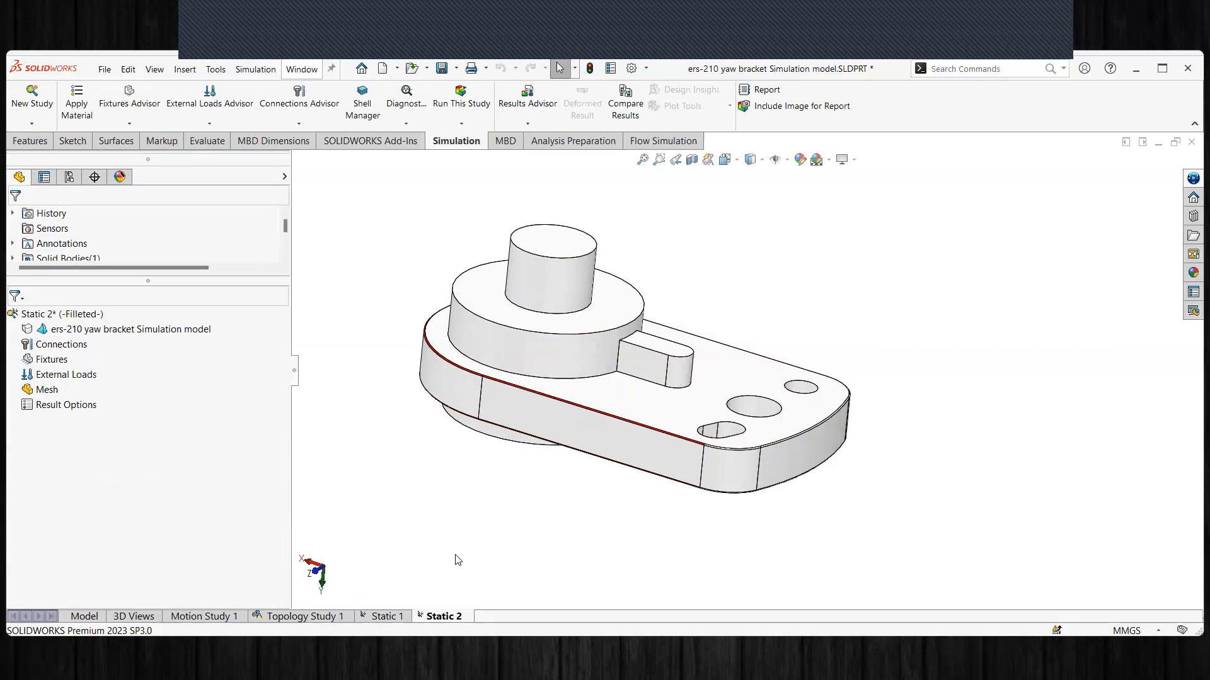
right_click(442, 620)
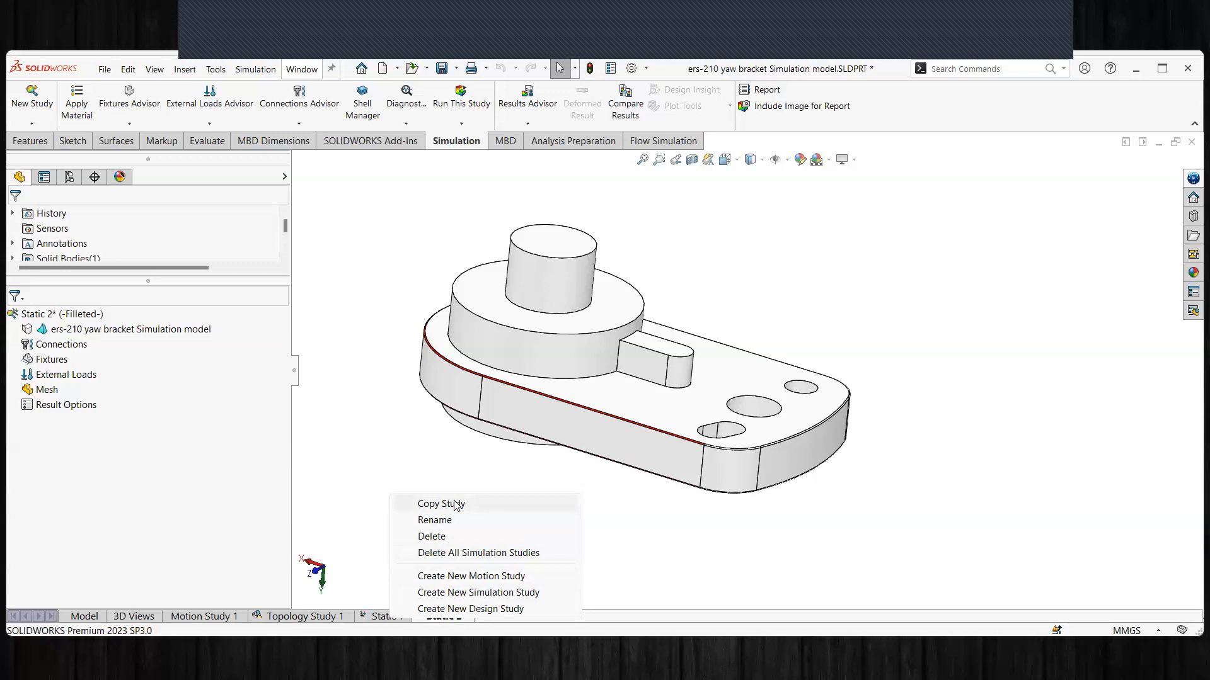
click(395, 453)
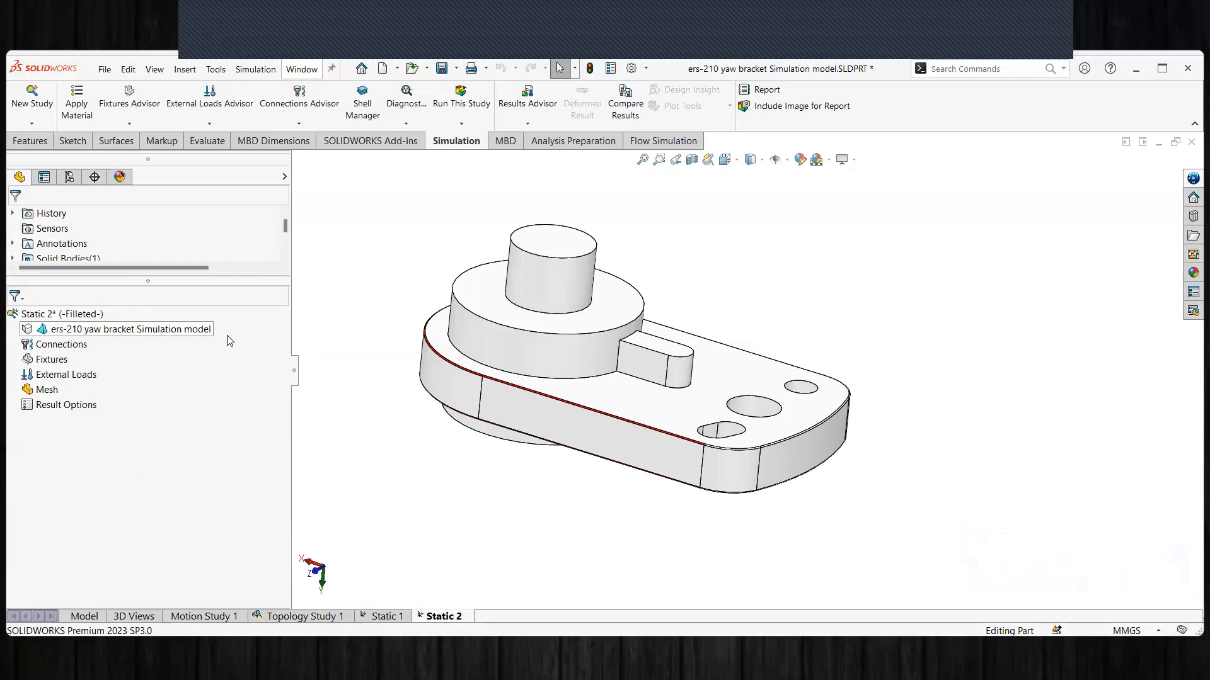
Step: Apply the ABS material from the Plastics category to the bracket in the new static study
right_click(146, 327)
click(161, 337)
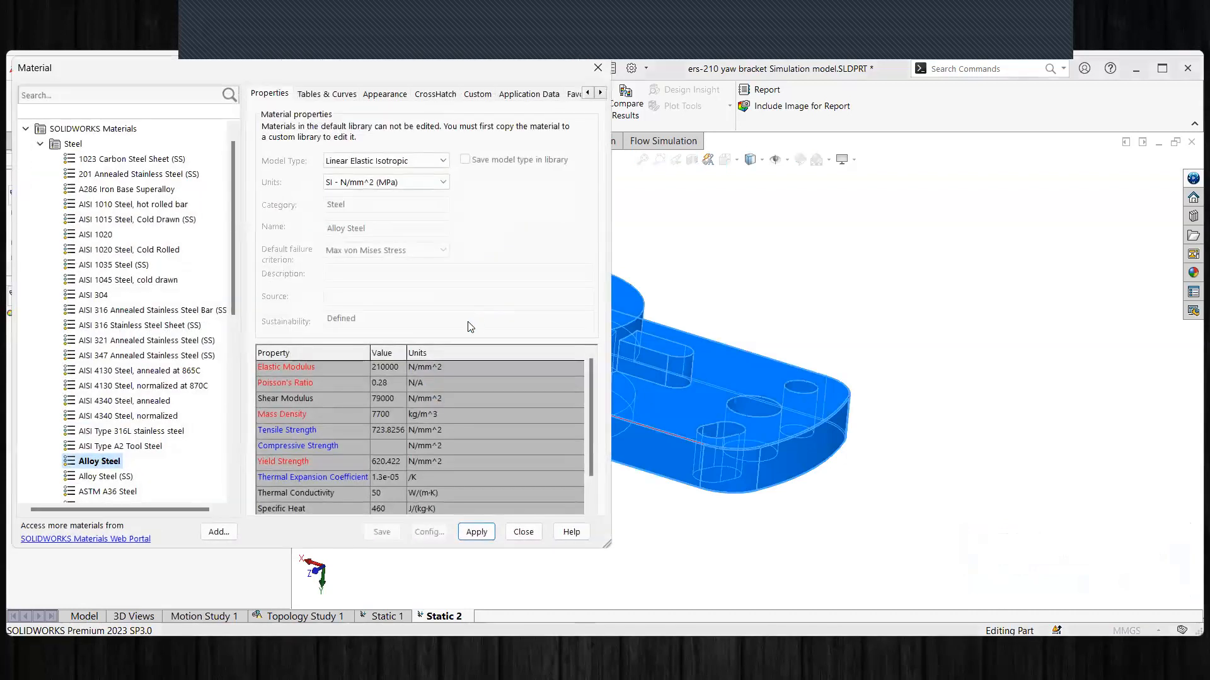
click(41, 145)
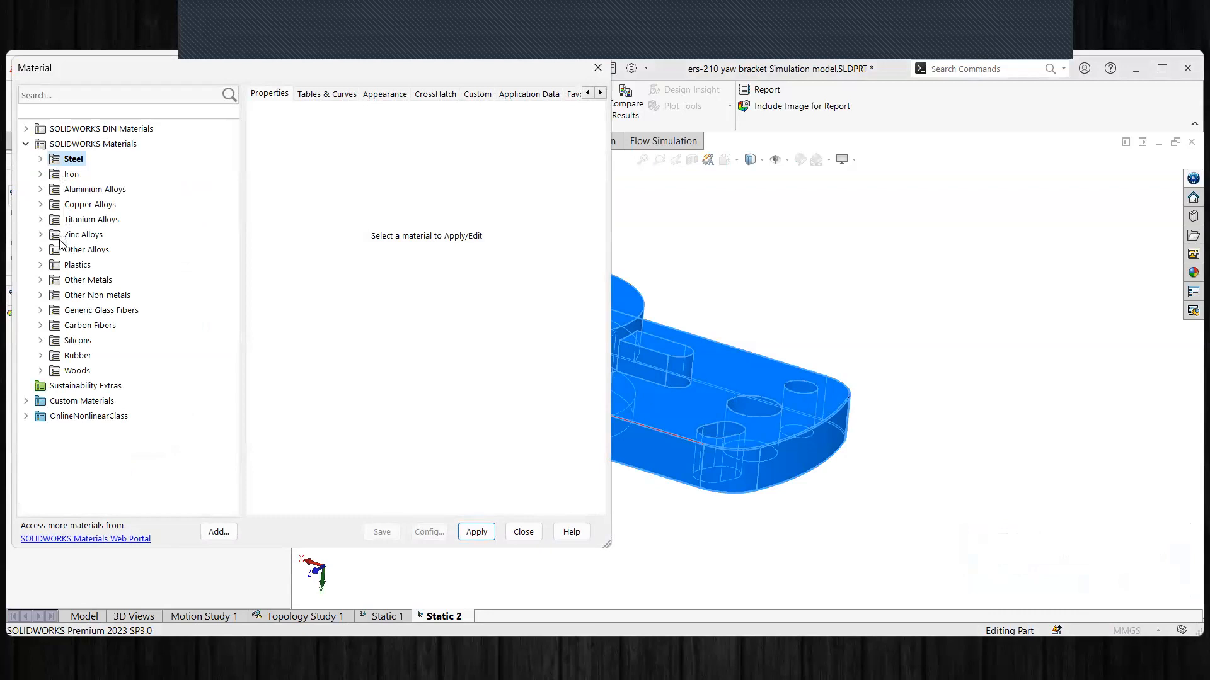
click(41, 265)
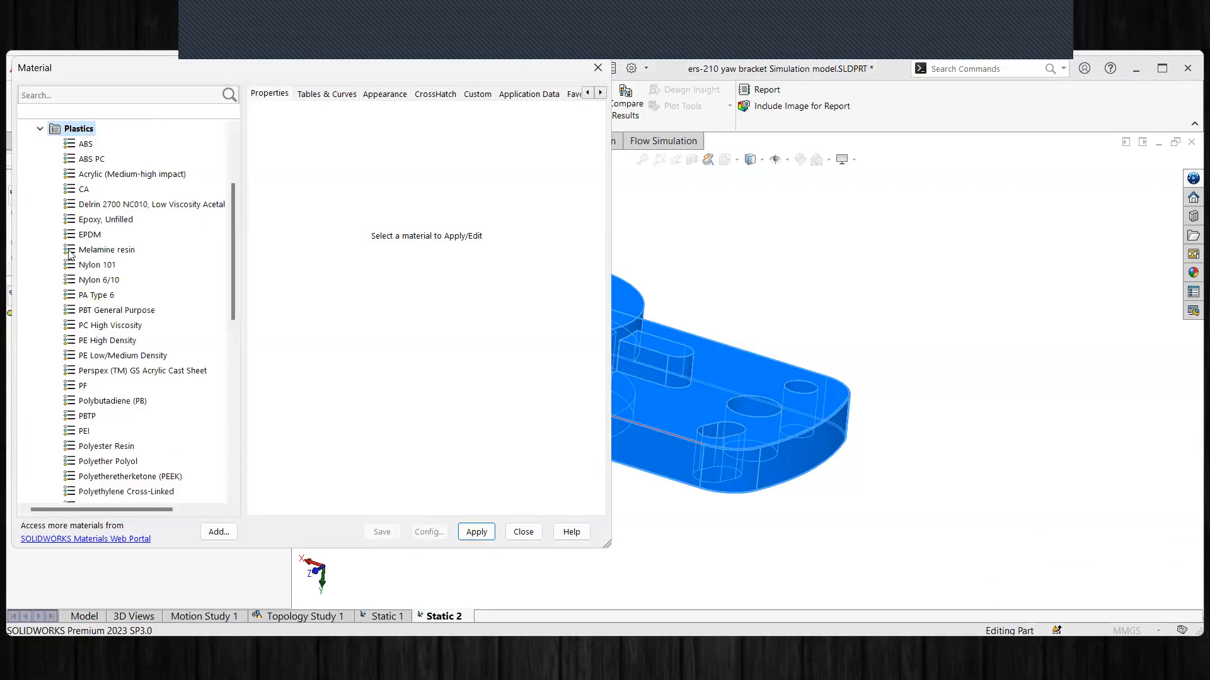
click(86, 144)
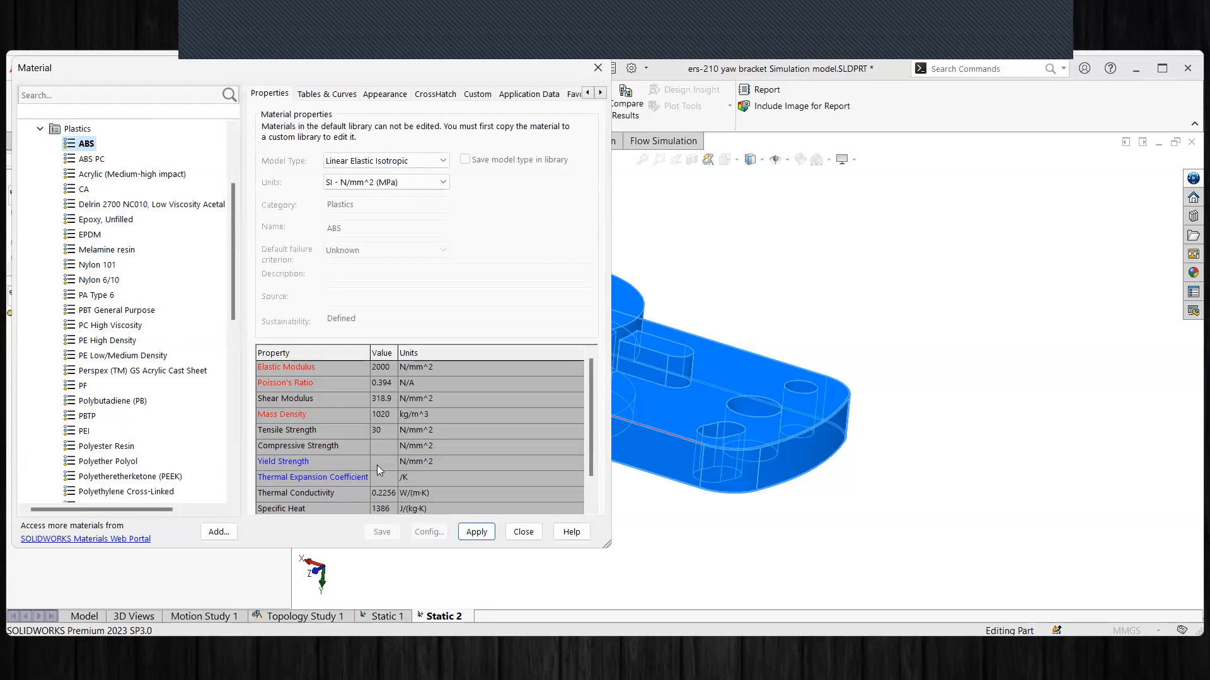
click(466, 534)
click(508, 531)
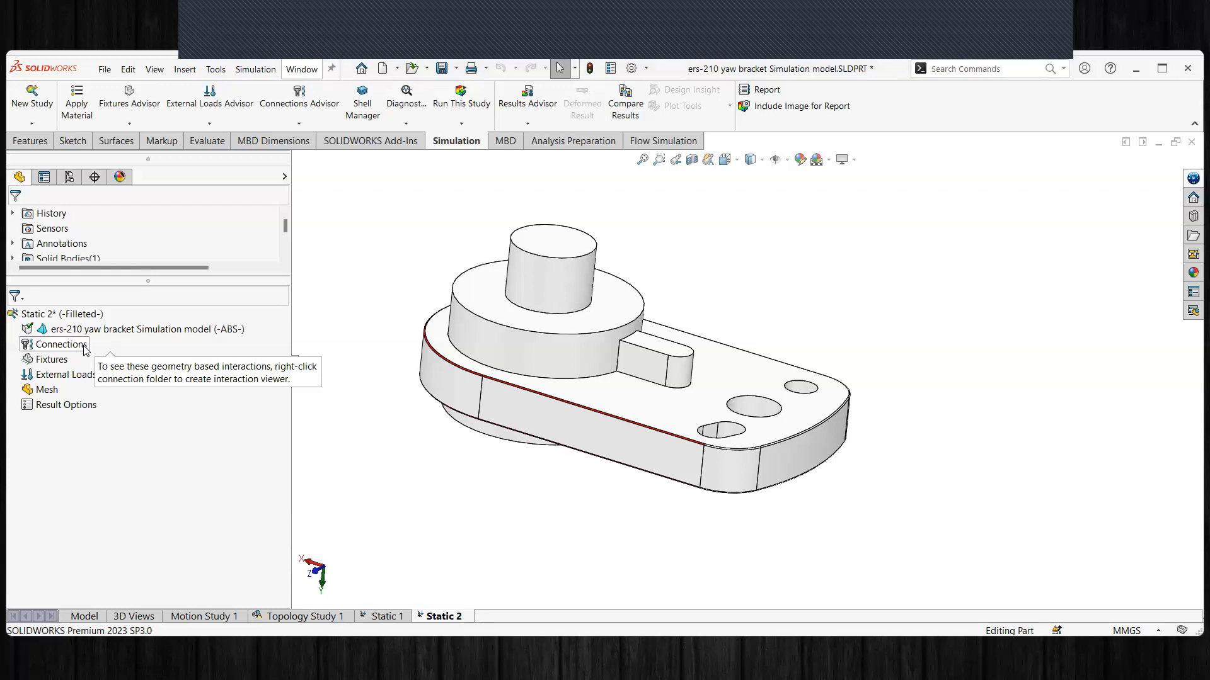
right_click(50, 348)
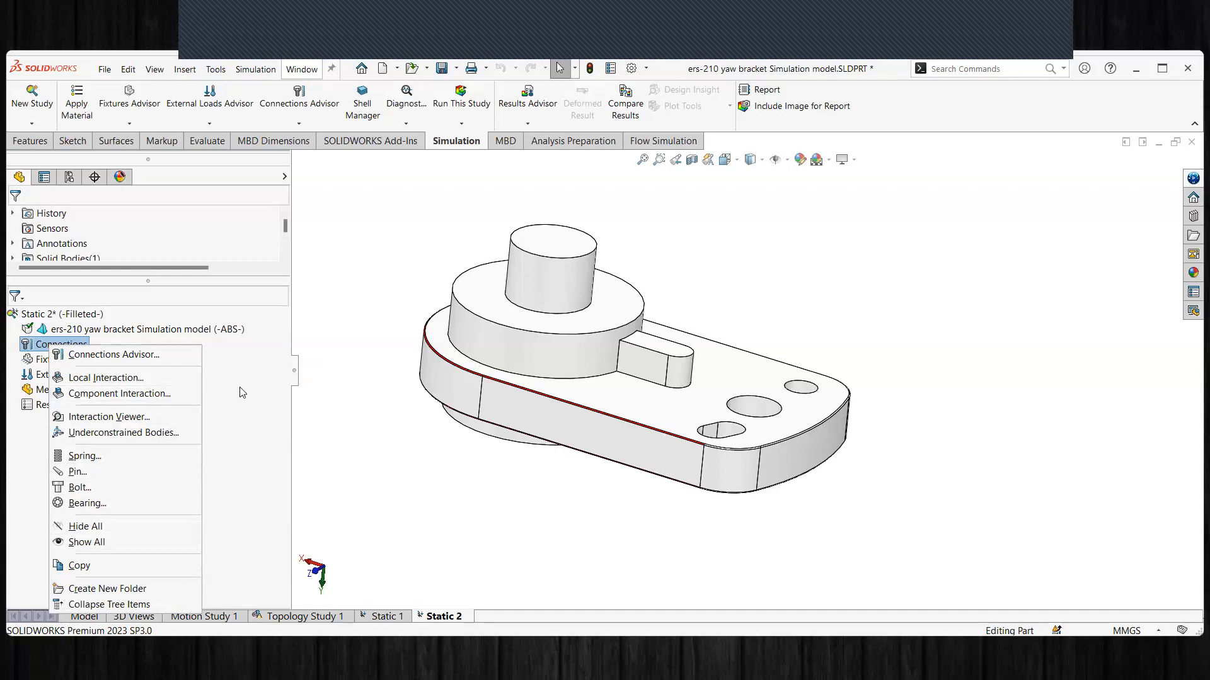
click(312, 406)
Step: Add a Fixed Geometry fixture to the inner faces of the two round holes and the adjacent slotted hole at the bracket's free end
right_click(53, 362)
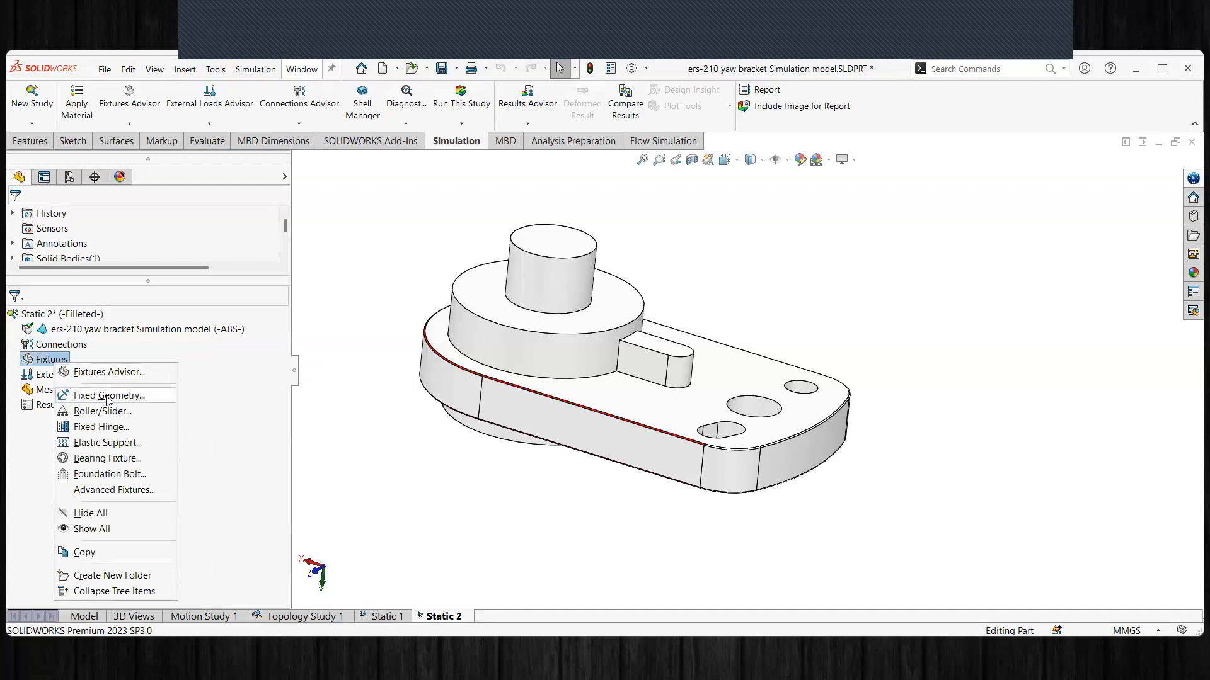
click(93, 399)
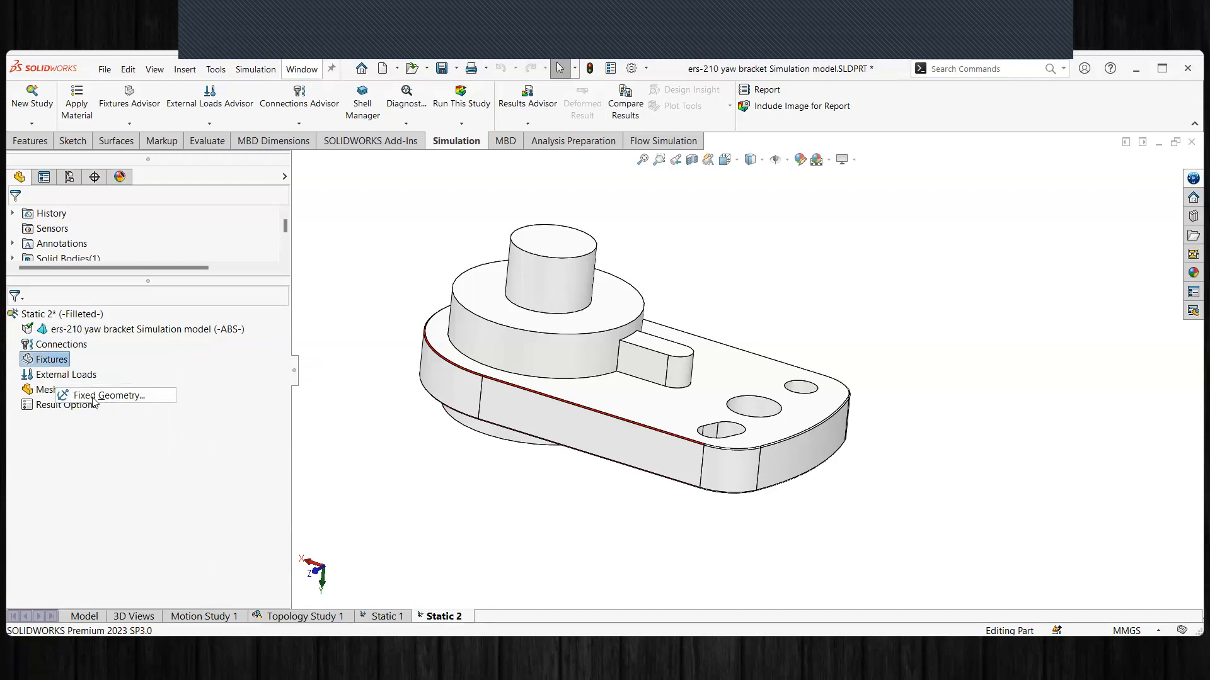
scroll(801, 392, down, 5)
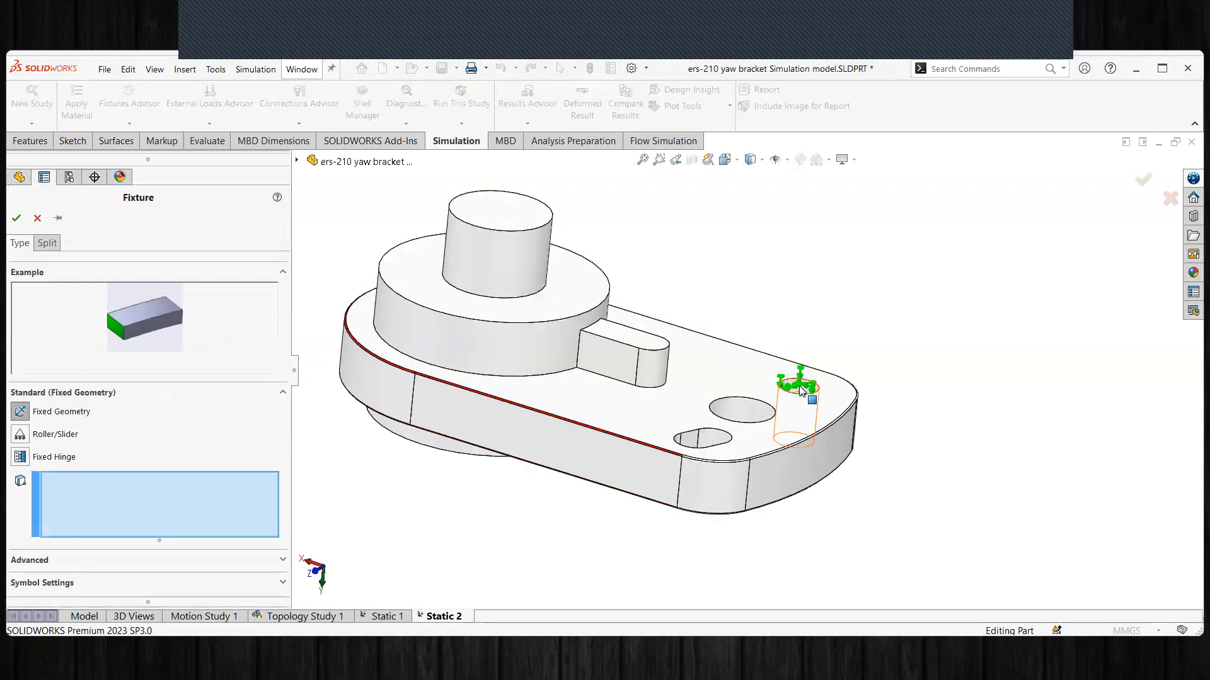
click(790, 385)
click(706, 435)
middle_drag(705, 435, 570, 539)
click(548, 545)
click(535, 552)
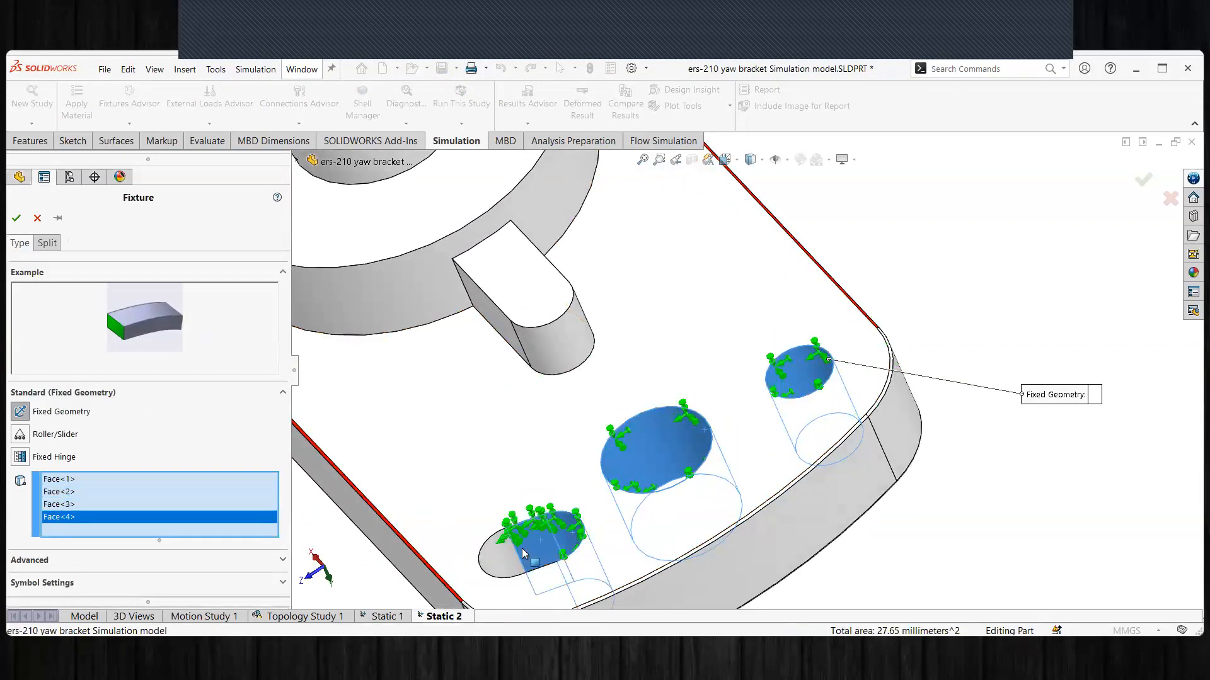
click(503, 558)
middle_drag(507, 559, 639, 634)
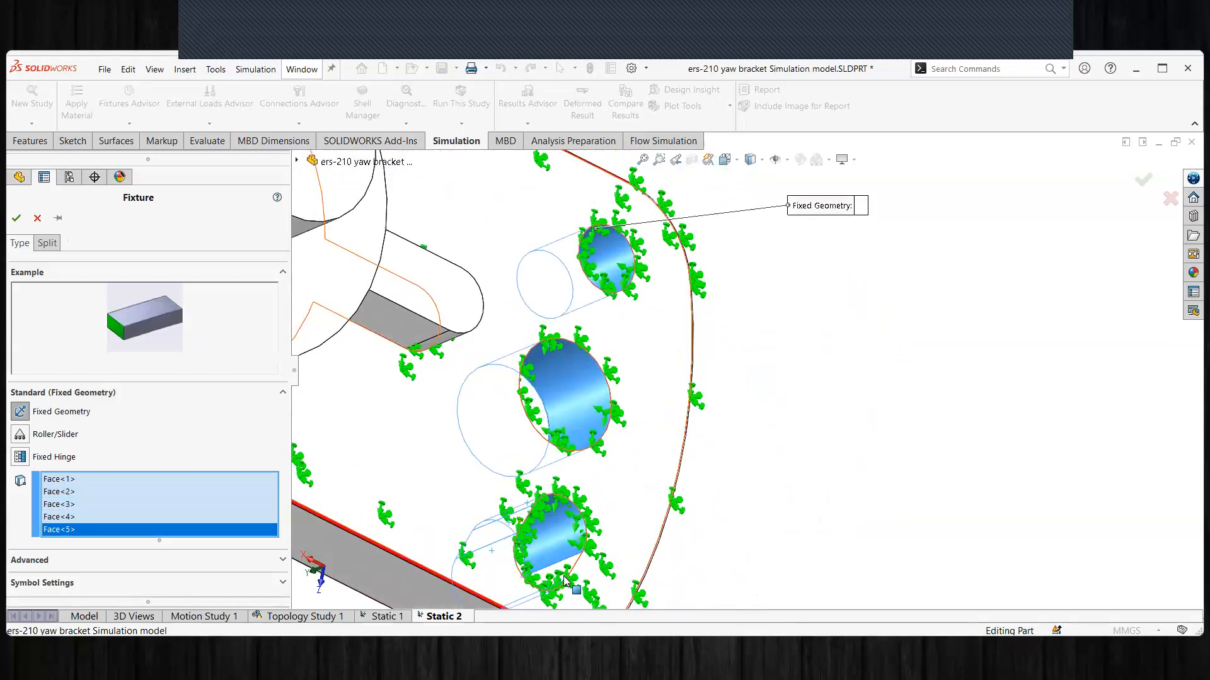
click(562, 567)
scroll(562, 565, up, 4)
middle_drag(591, 470, 560, 389)
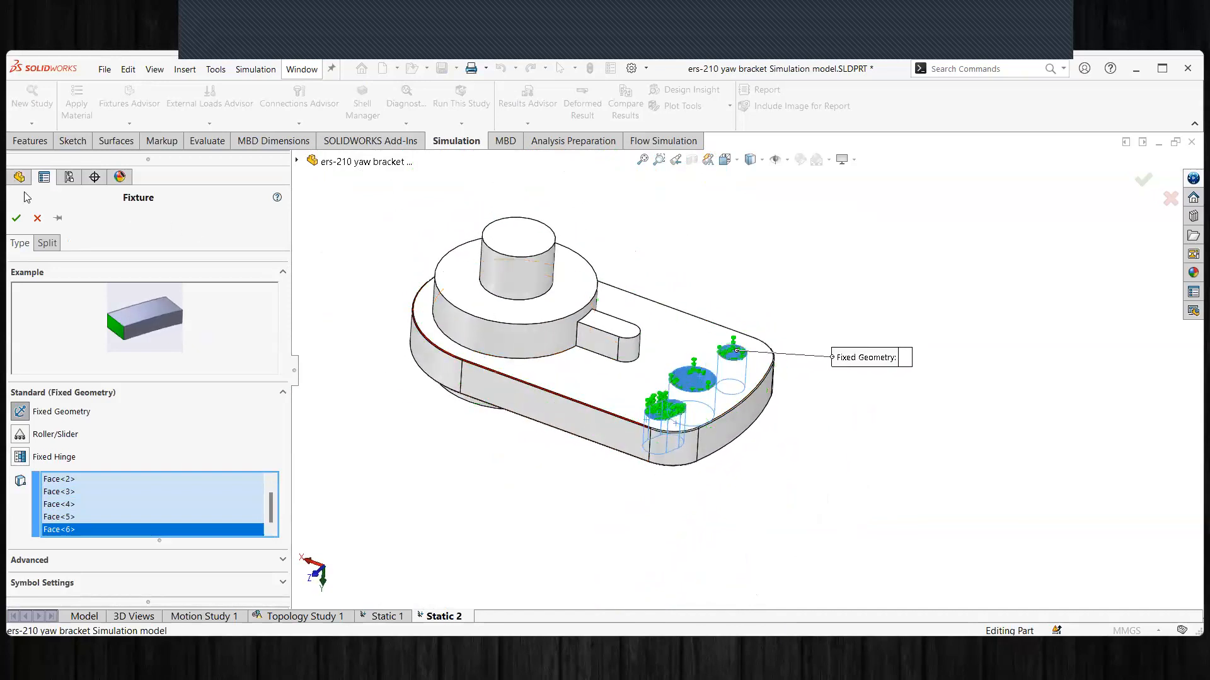
click(16, 218)
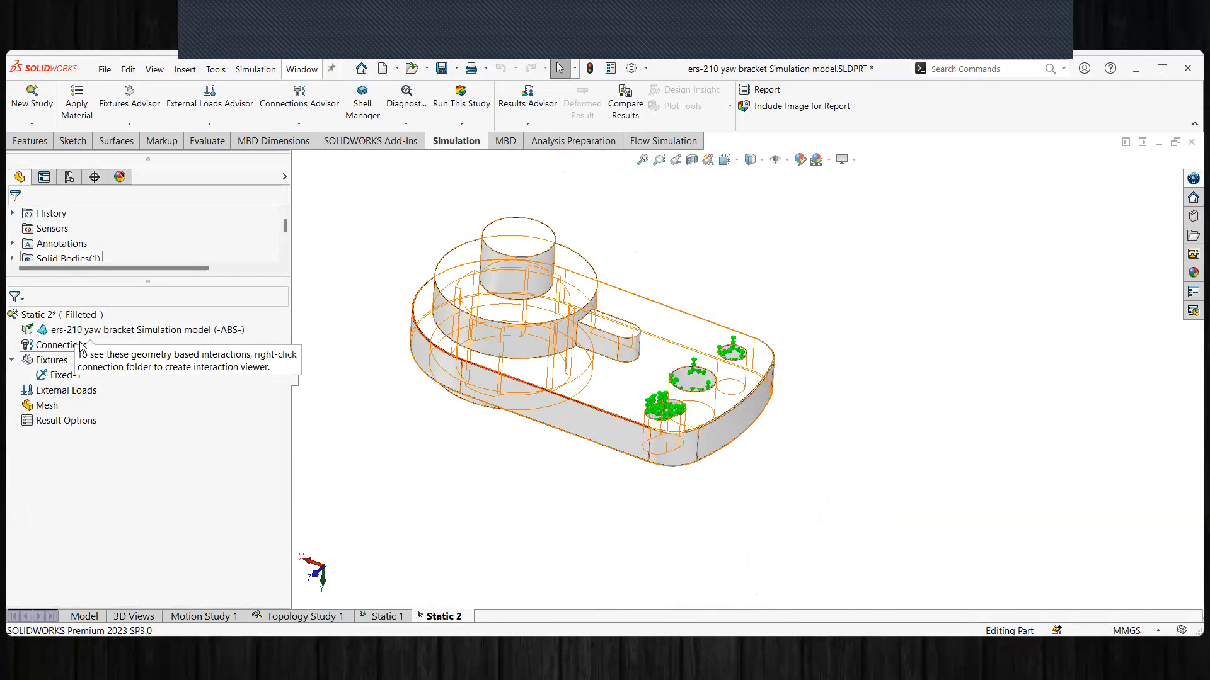
Step: Review which faces are included in the existing Fixed Geometry fixture, closing its definition without making changes
click(61, 375)
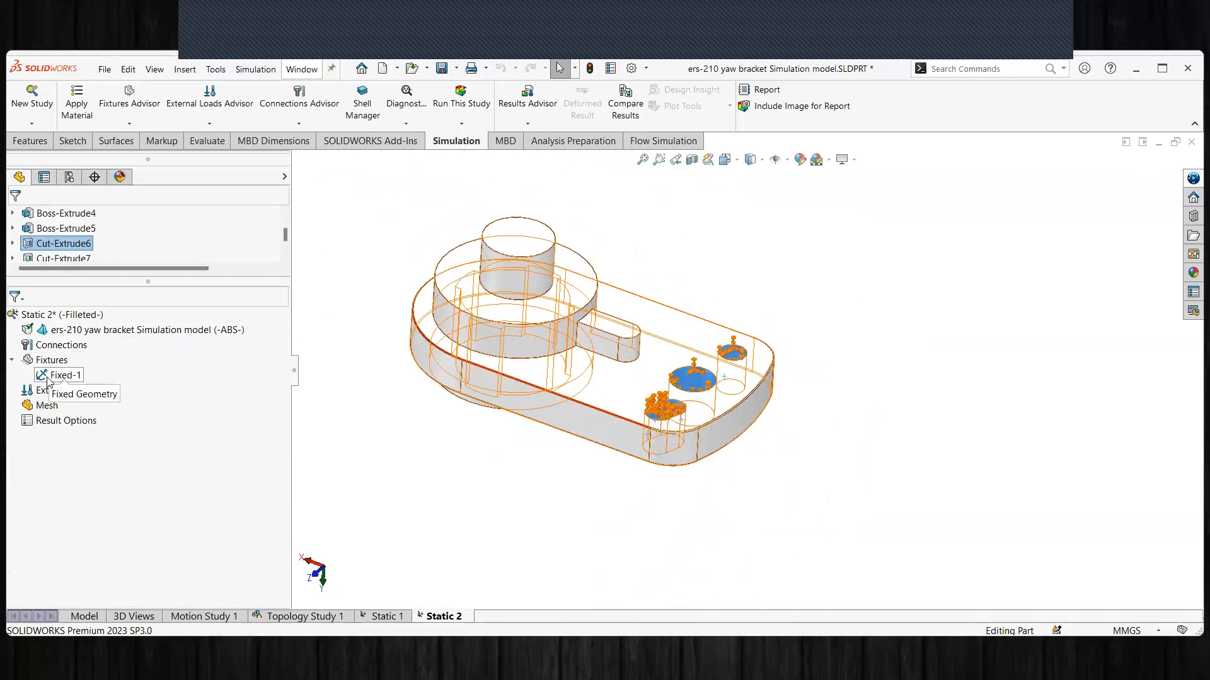
click(51, 378)
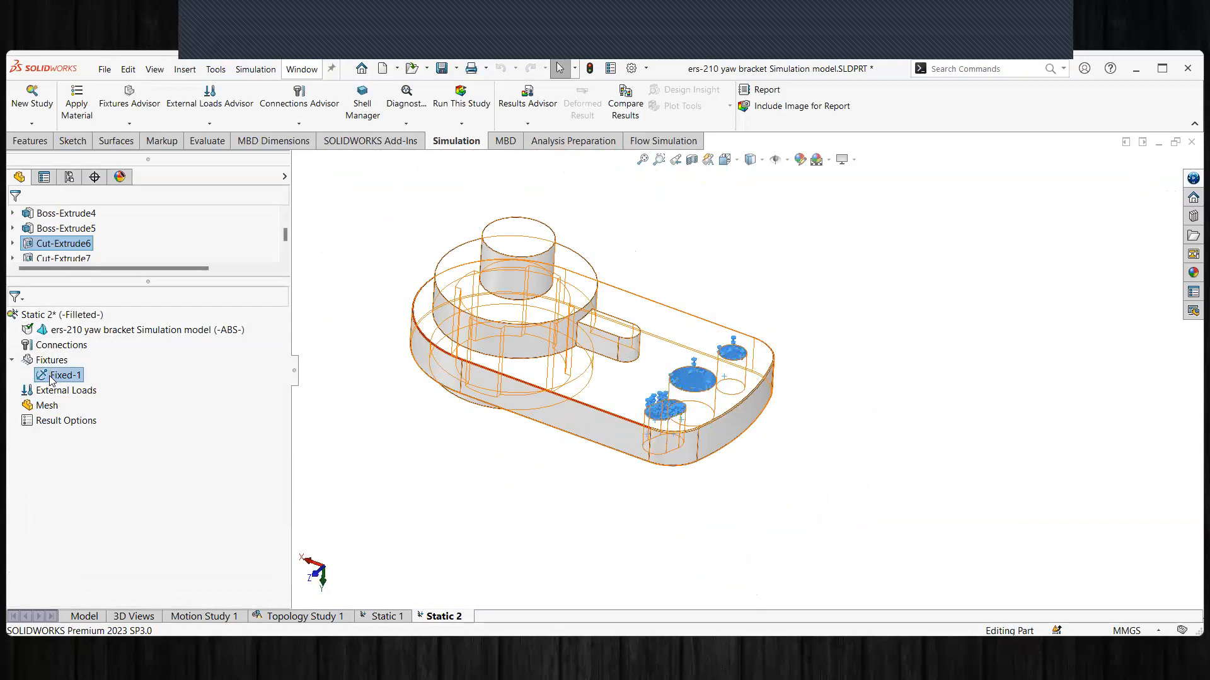
right_click(51, 379)
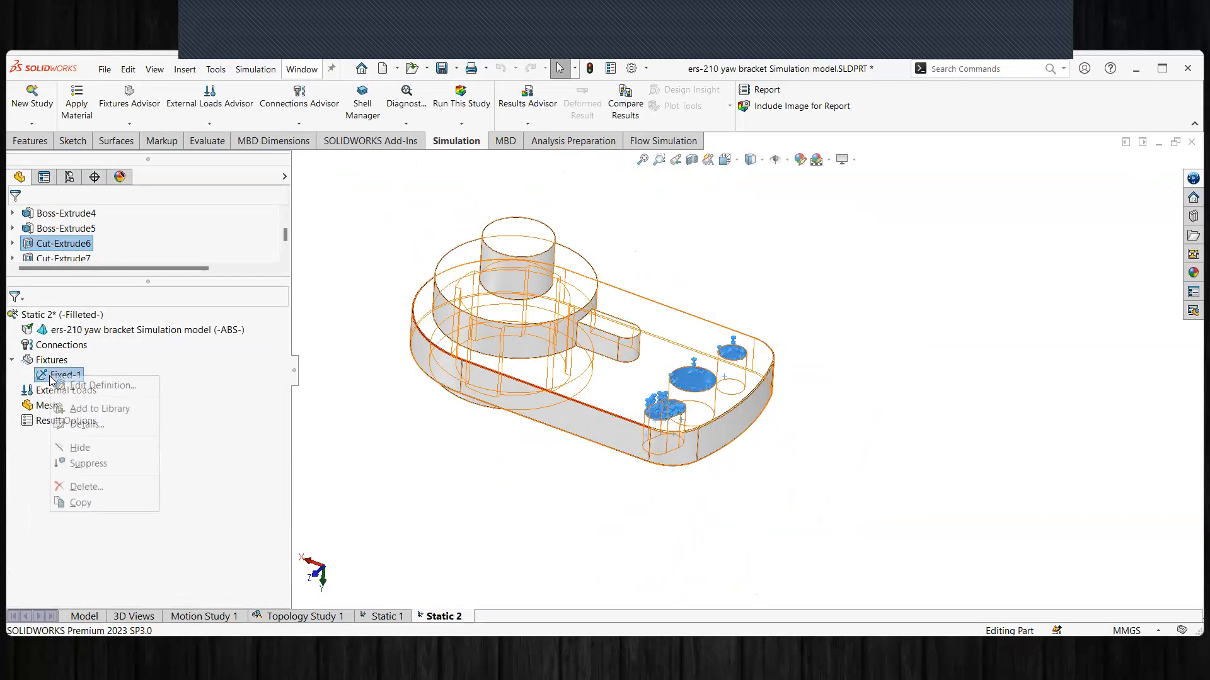
click(98, 387)
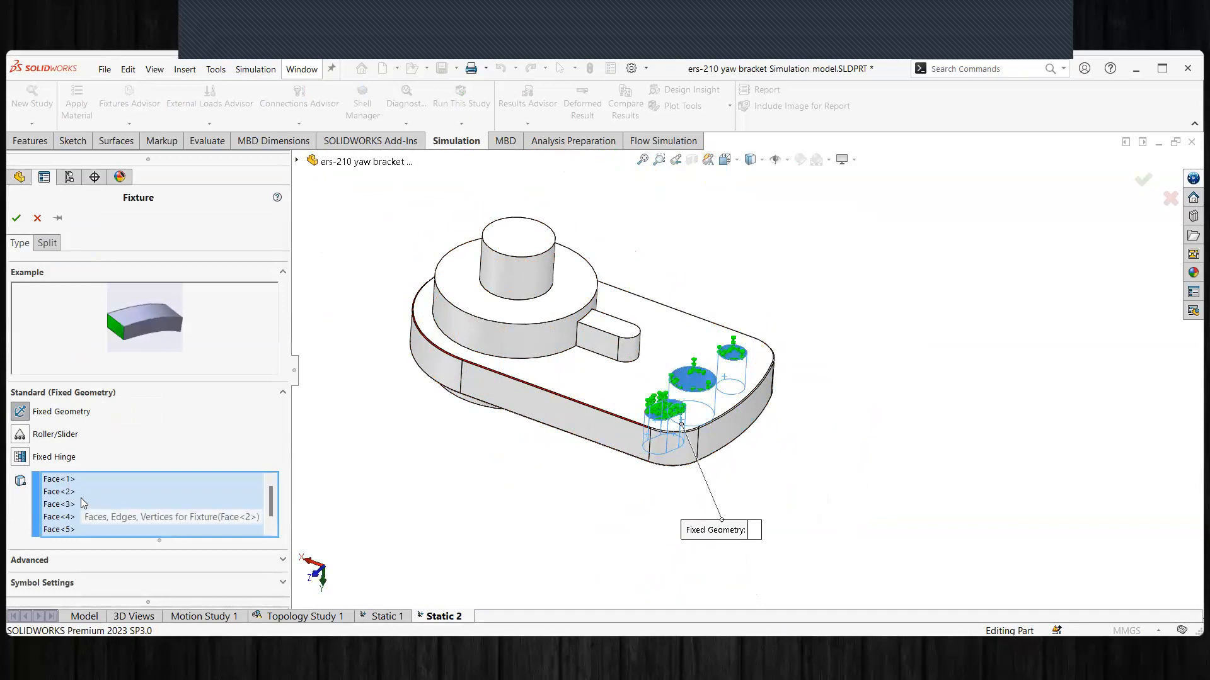
click(36, 218)
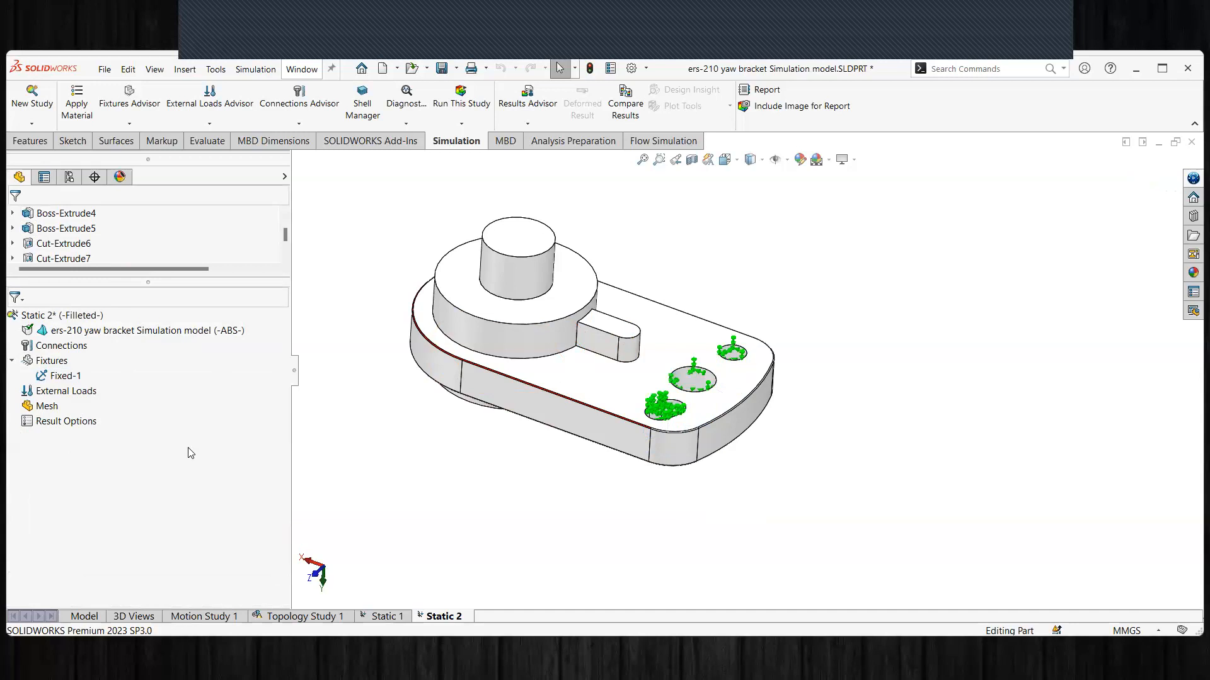
Step: Open a new advanced fixture and look through the Use Reference Geometry, On Flat Faces and On Cylindrical Faces types
middle_drag(491, 448, 513, 397)
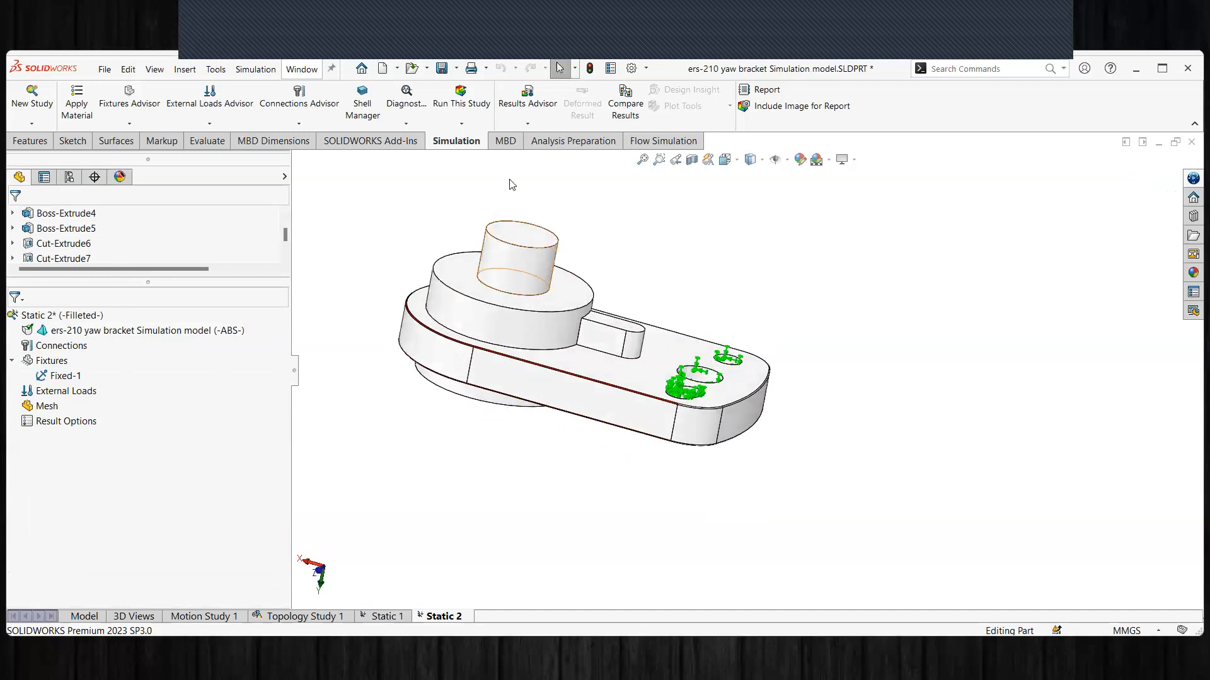
middle_drag(513, 315, 517, 249)
click(521, 238)
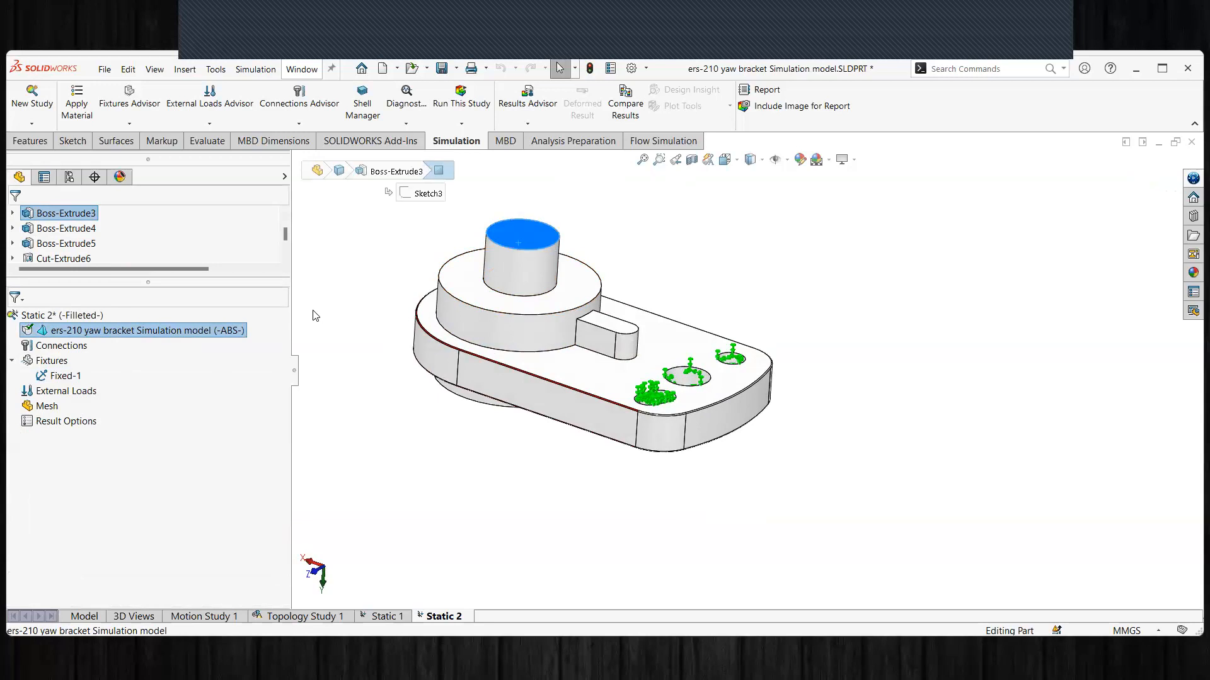
click(255, 343)
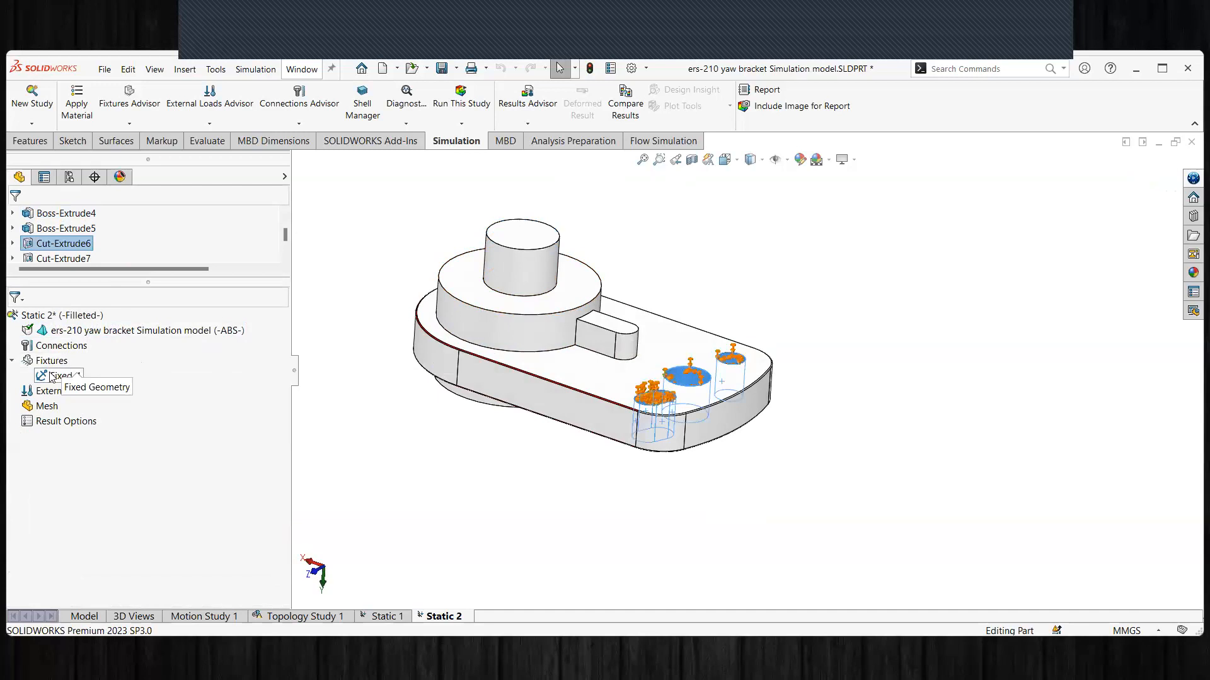
right_click(36, 358)
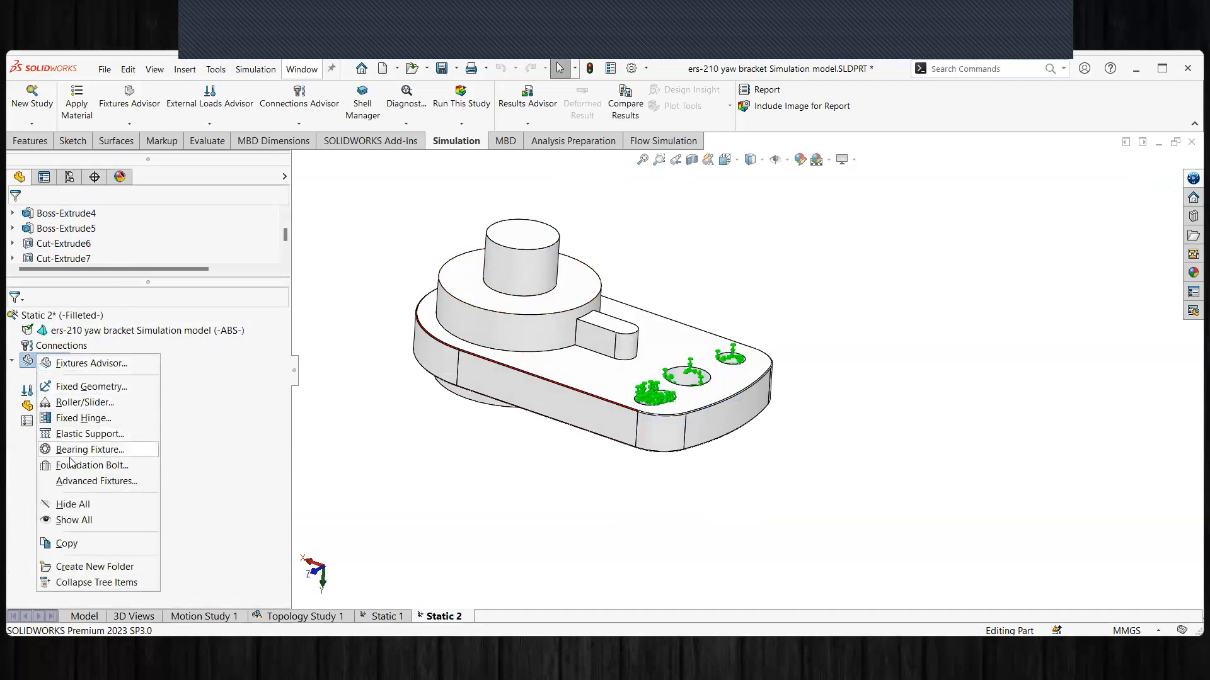
click(84, 482)
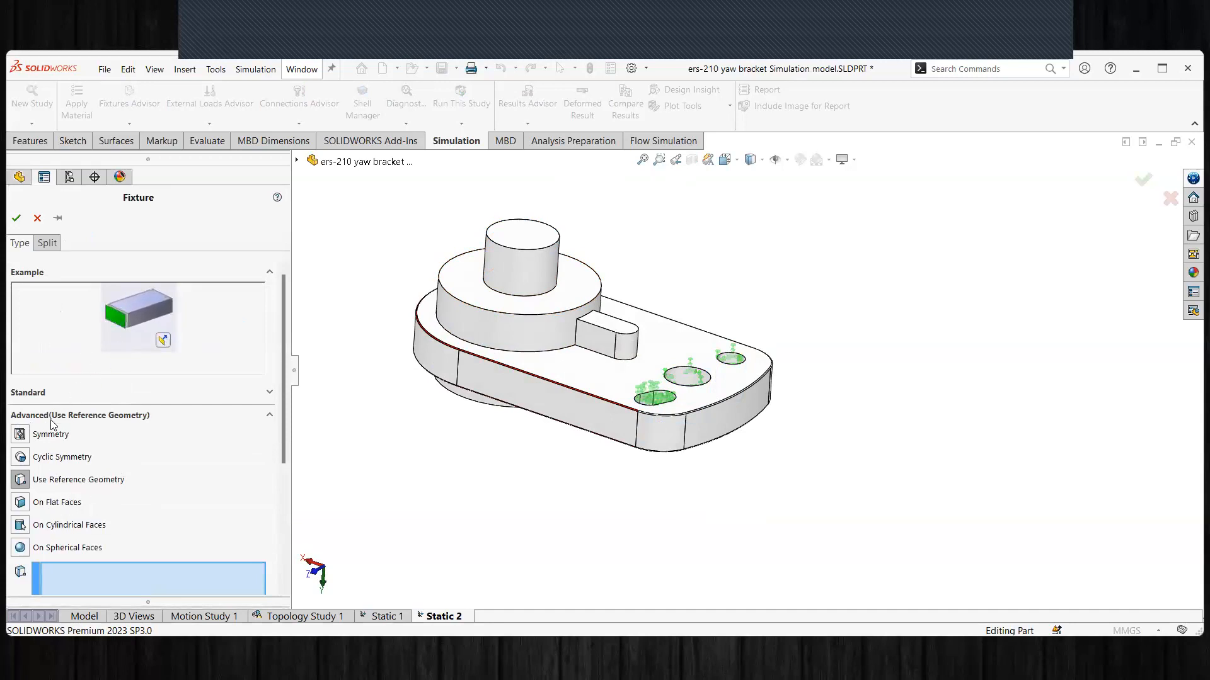
click(17, 463)
click(20, 479)
click(20, 502)
click(20, 525)
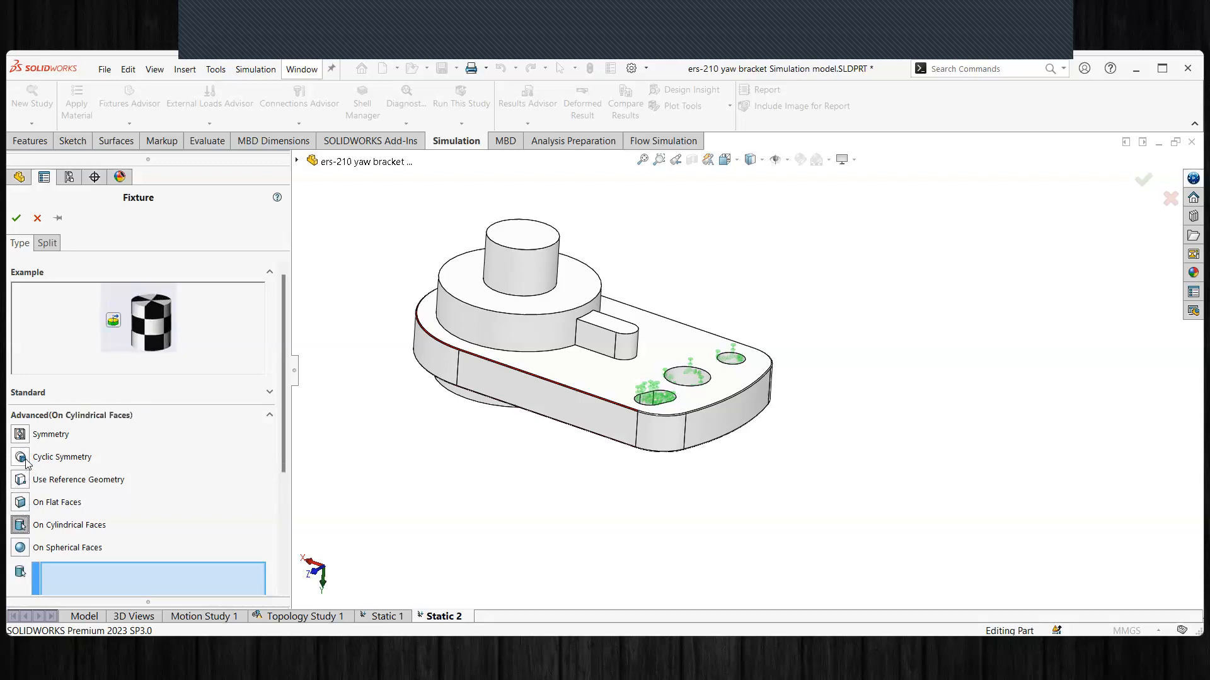
scroll(44, 495, down, 3)
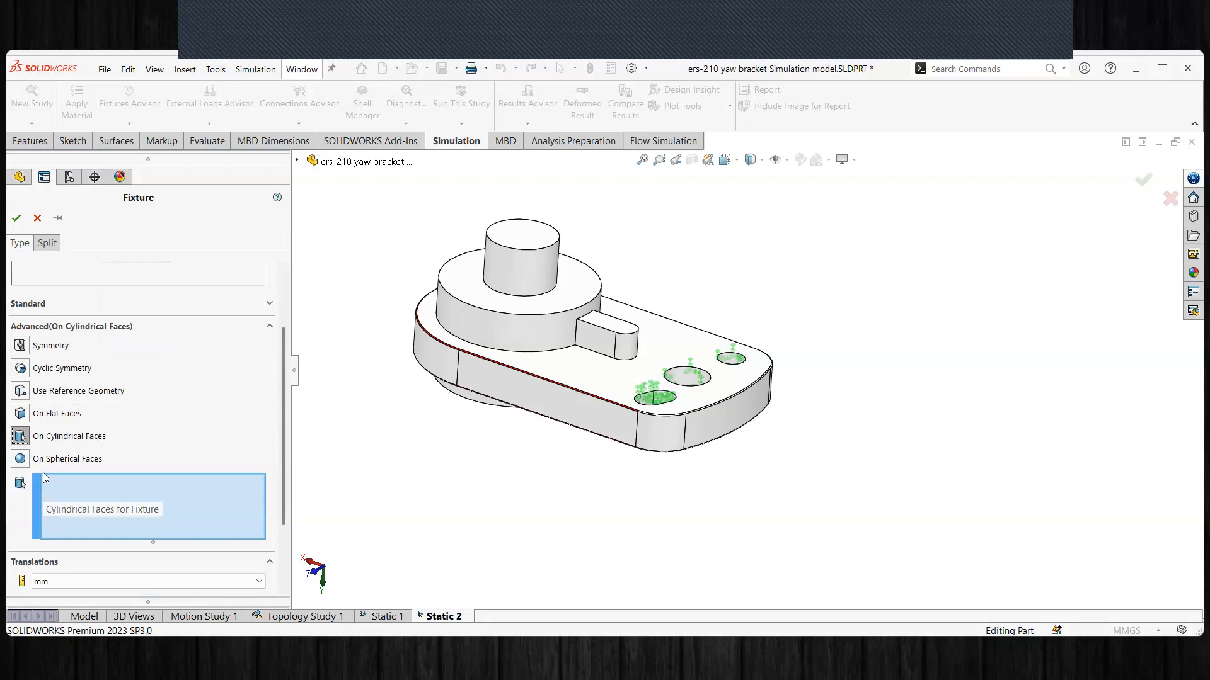
scroll(44, 479, up, 3)
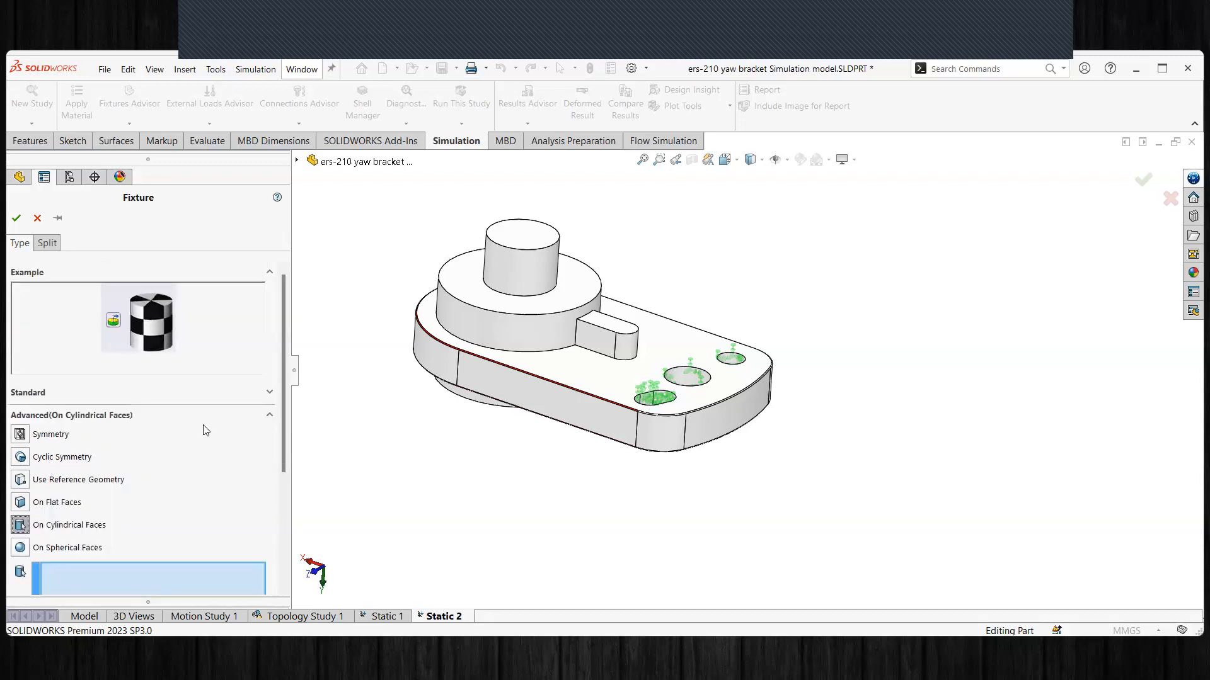
Step: Apply a Roller/Slider fixture to the flat end face of the bracket's cylindrical boss
click(514, 234)
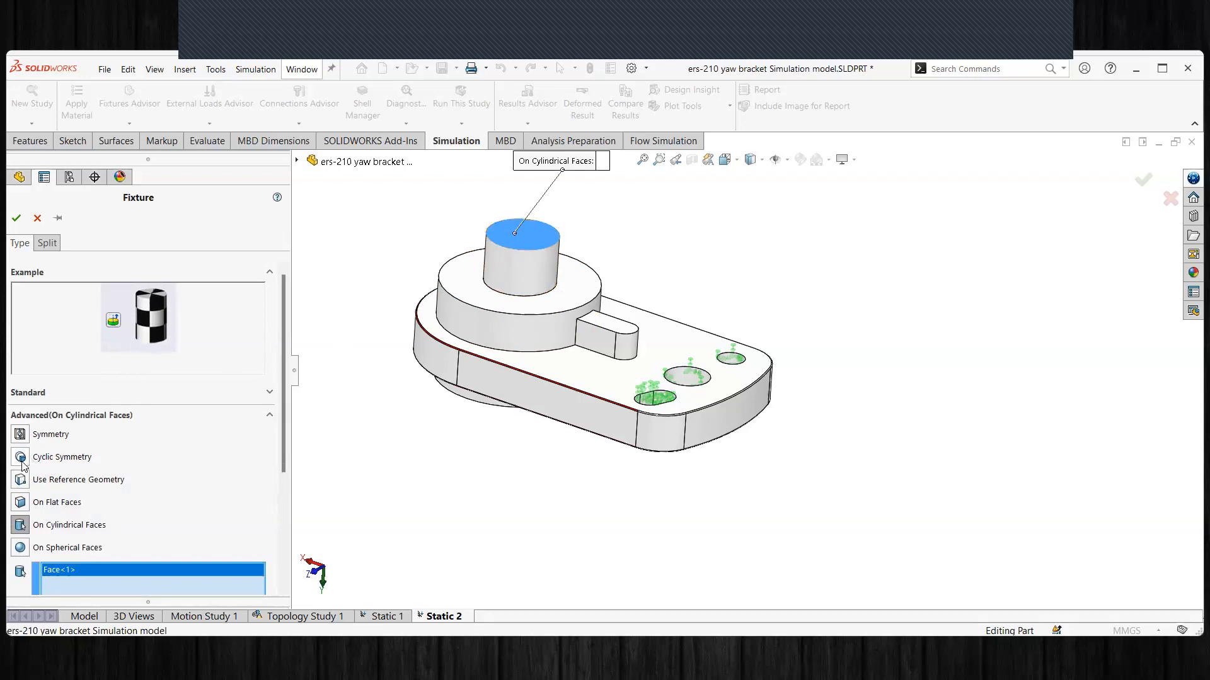
click(32, 394)
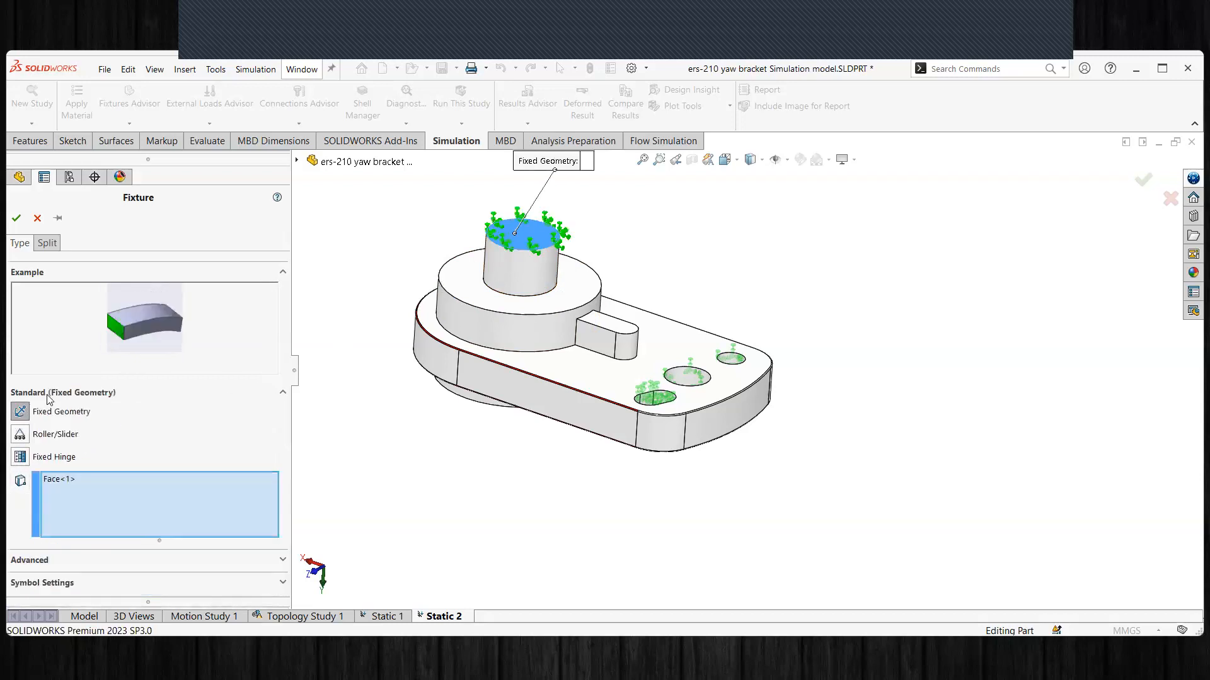
click(19, 434)
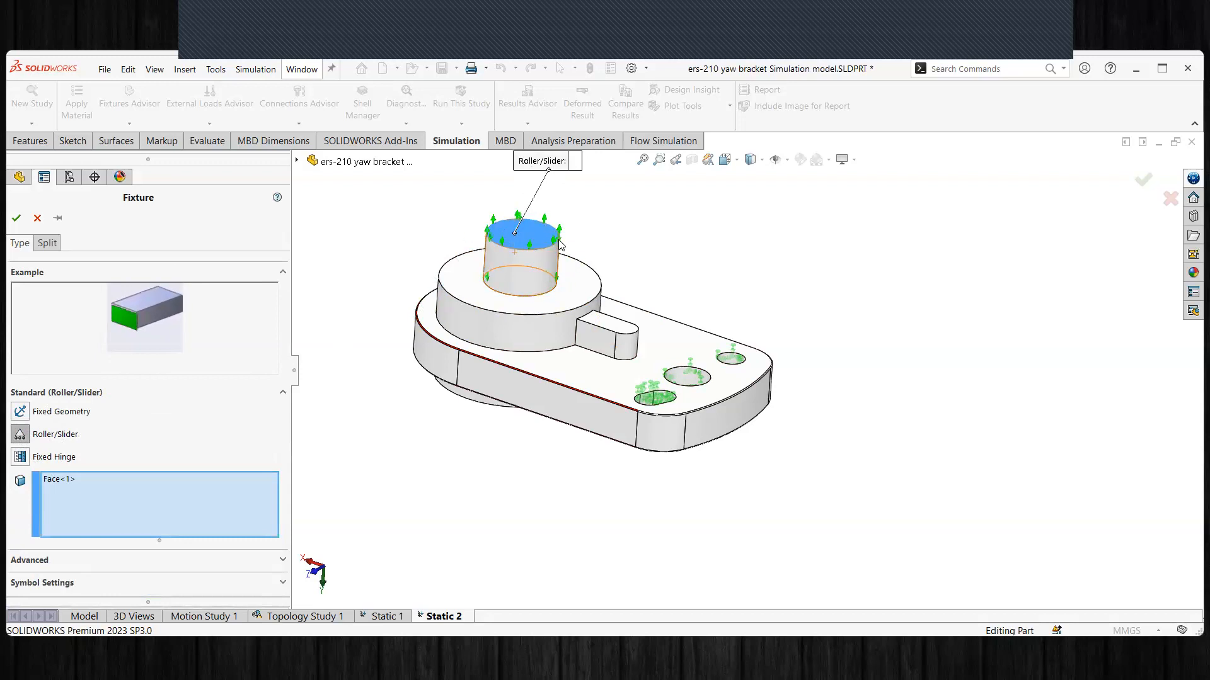
middle_drag(448, 378, 445, 423)
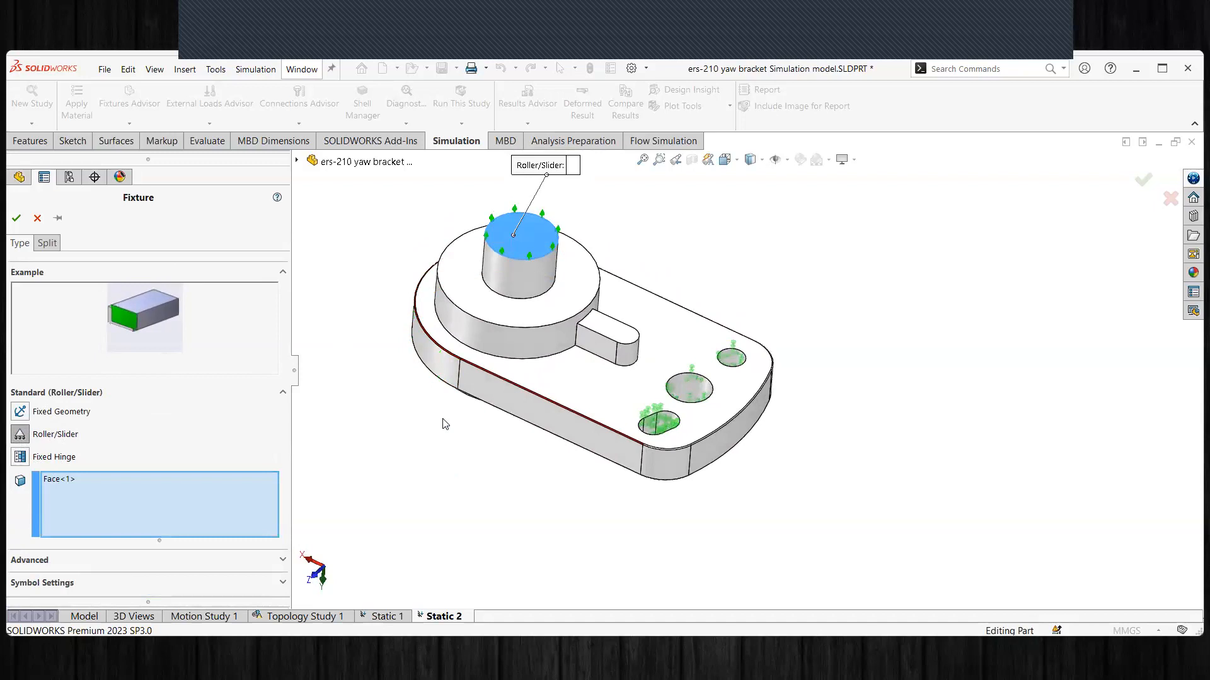
click(17, 219)
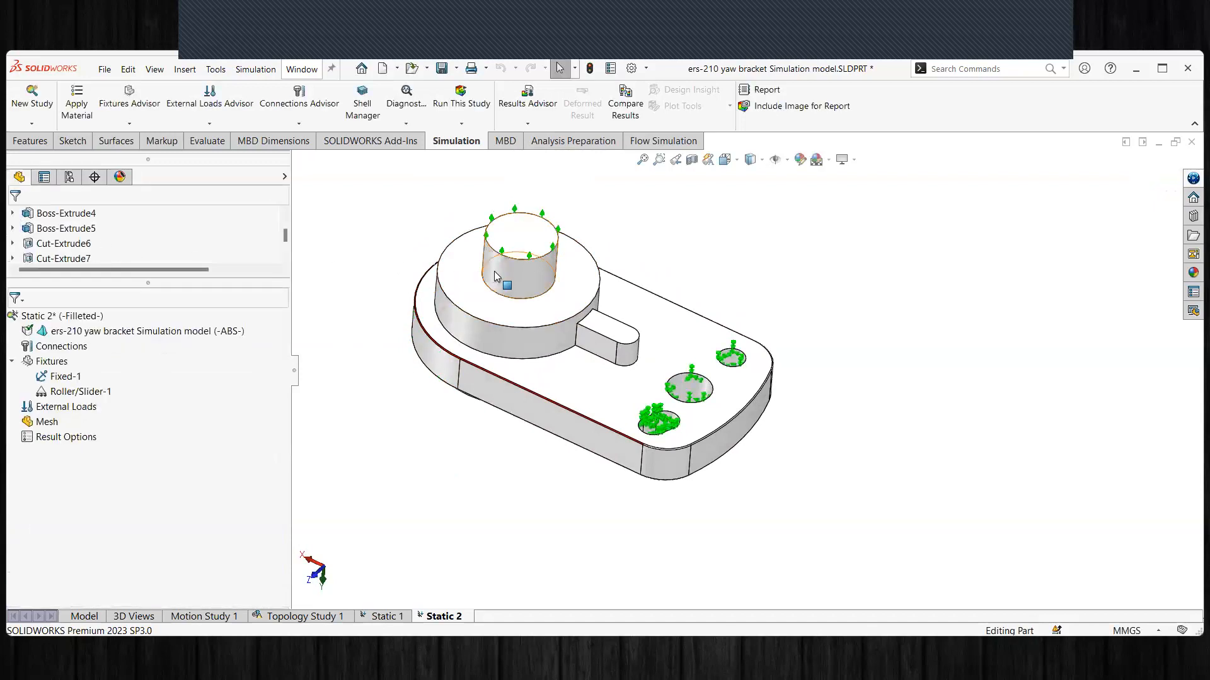
Step: Define an advanced On Cylindrical Faces fixture on the side face of the small cylindrical boss
click(508, 279)
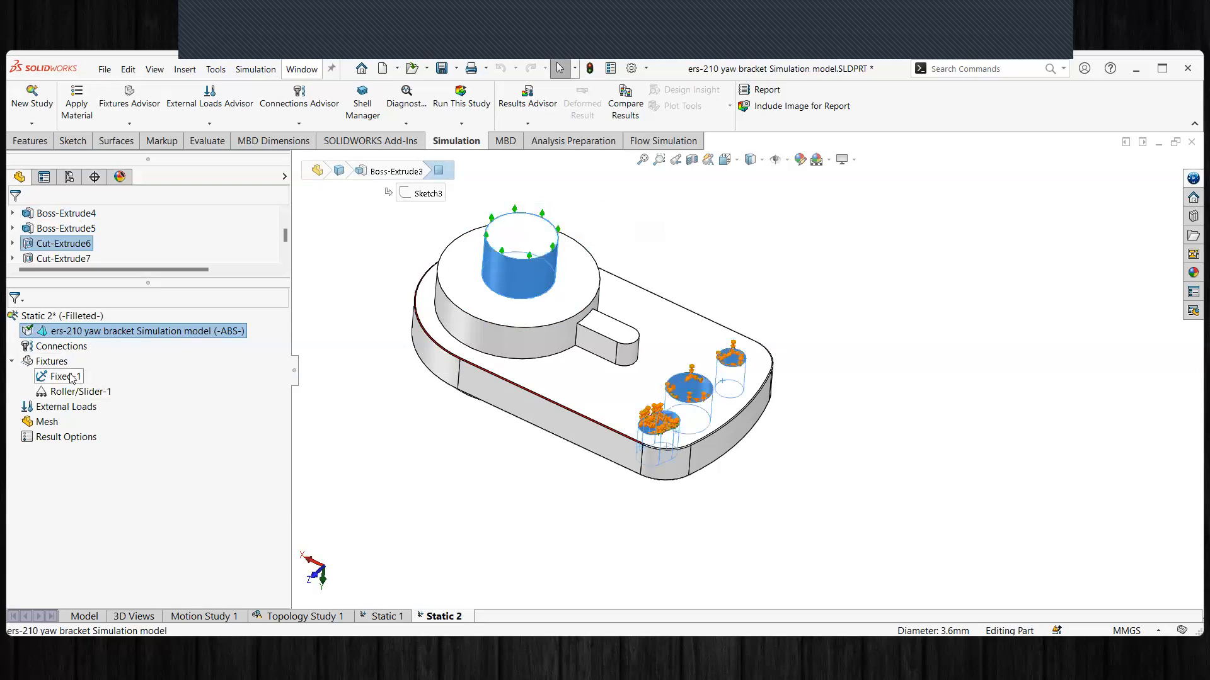
right_click(51, 365)
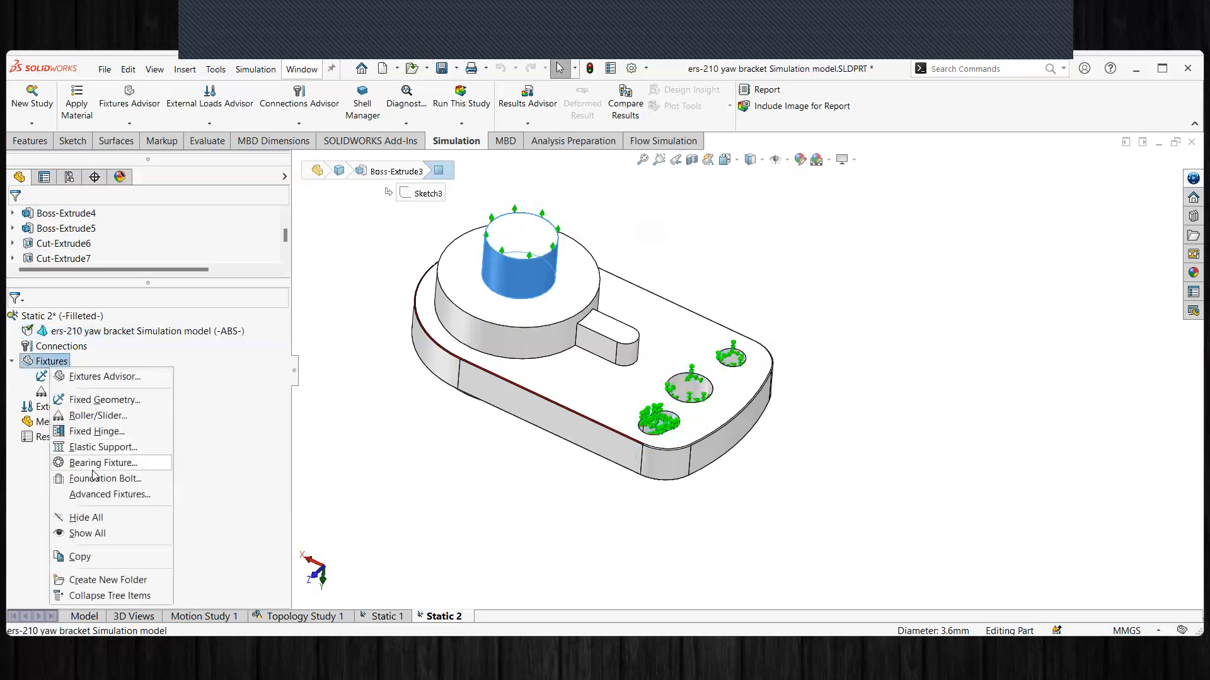
click(92, 494)
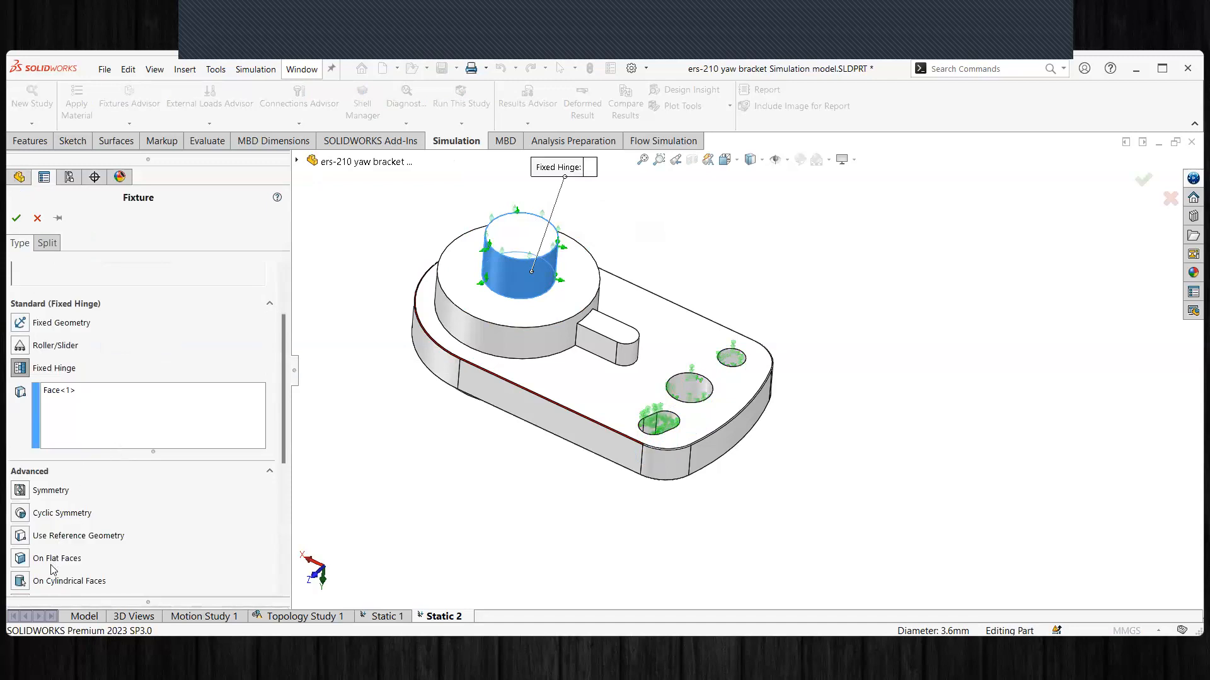
click(22, 580)
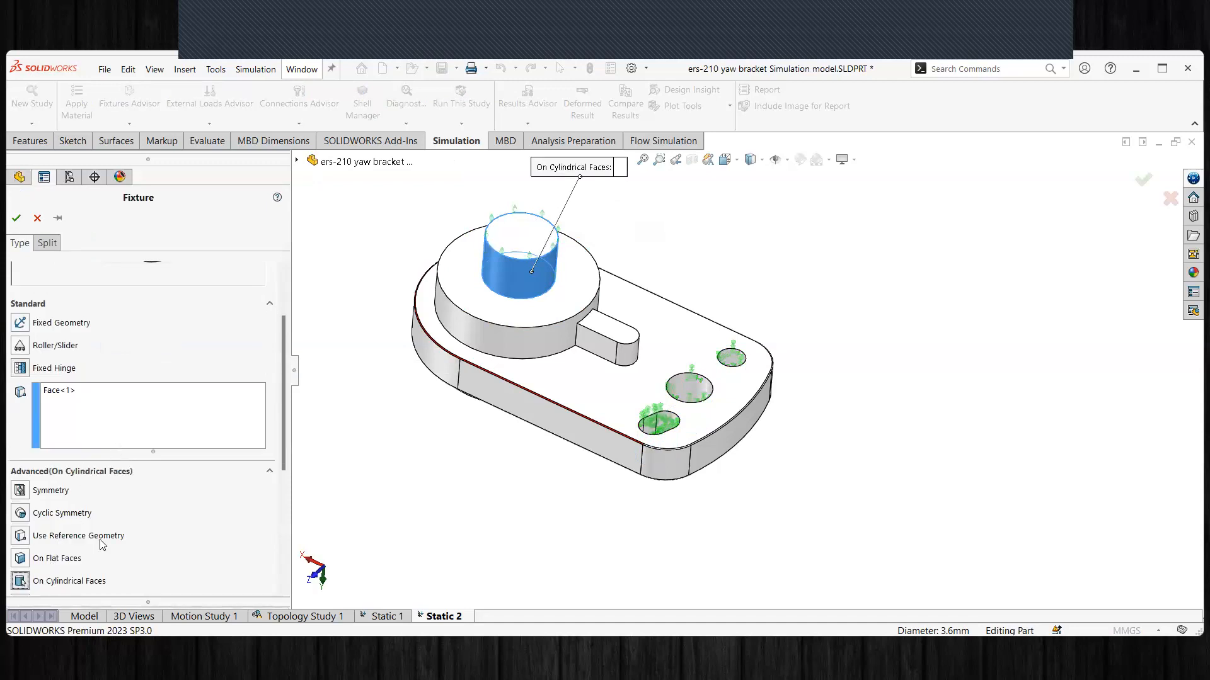
right_click(122, 412)
click(148, 419)
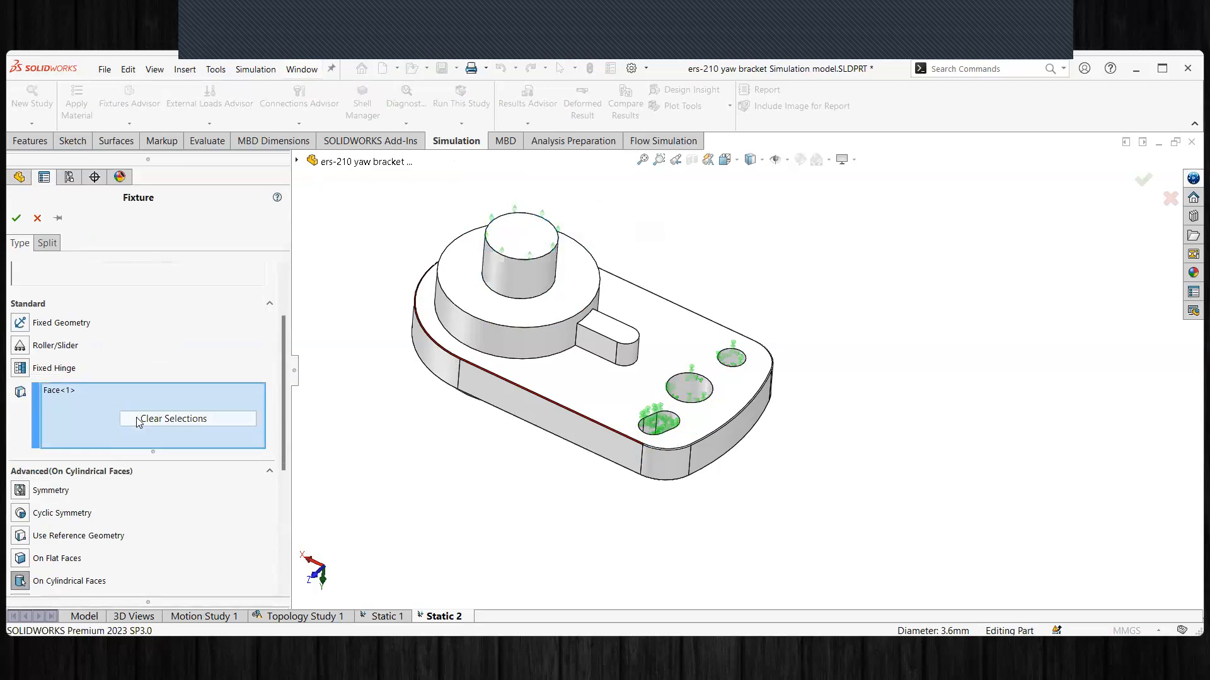
click(496, 272)
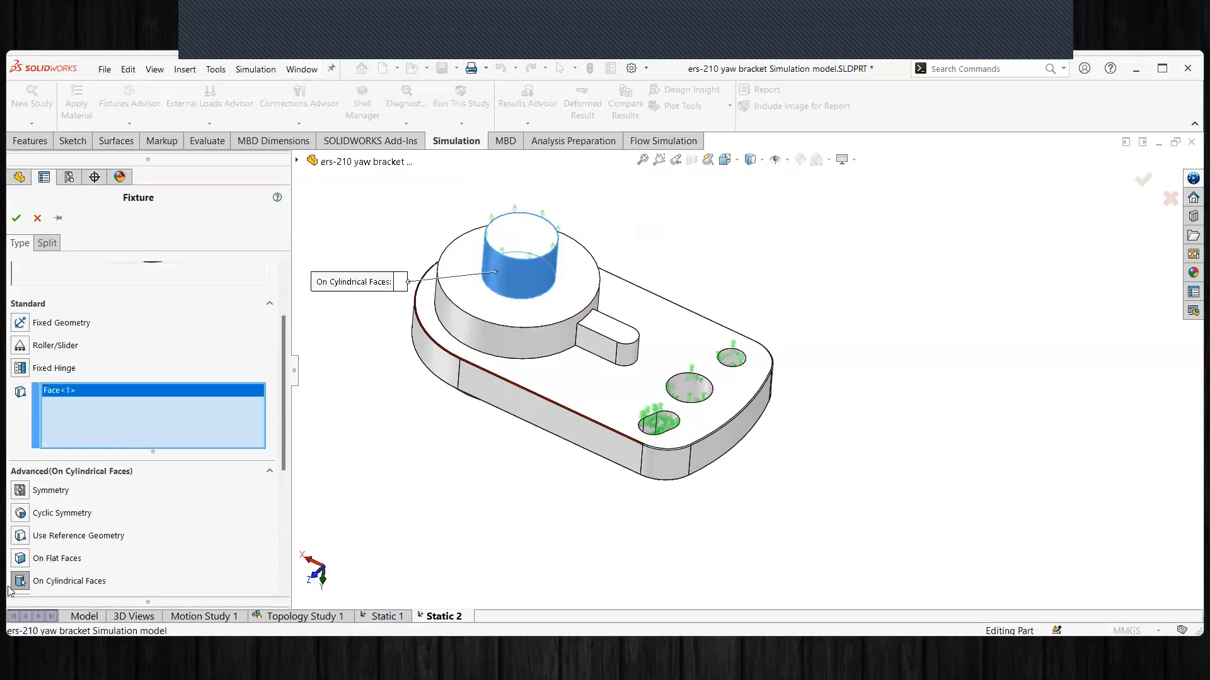
Step: Restrain the boss's cylindrical face with a radial translation of 0 mm and accept the fixture
drag(283, 441, 281, 555)
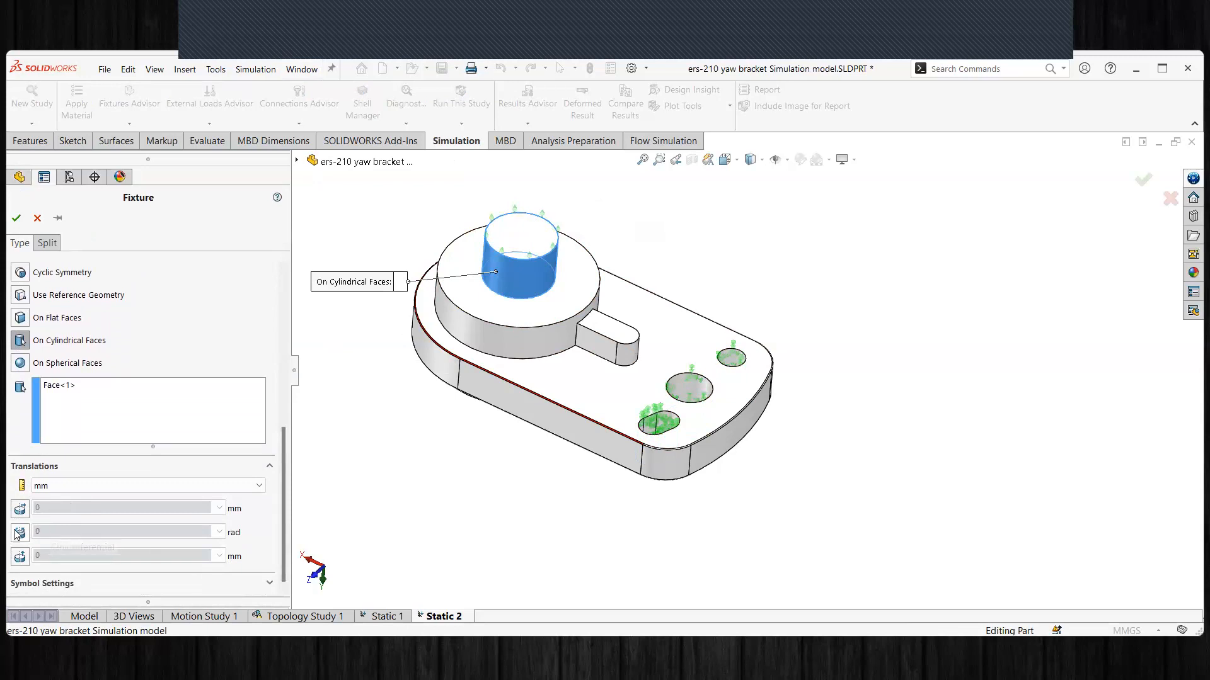
click(19, 512)
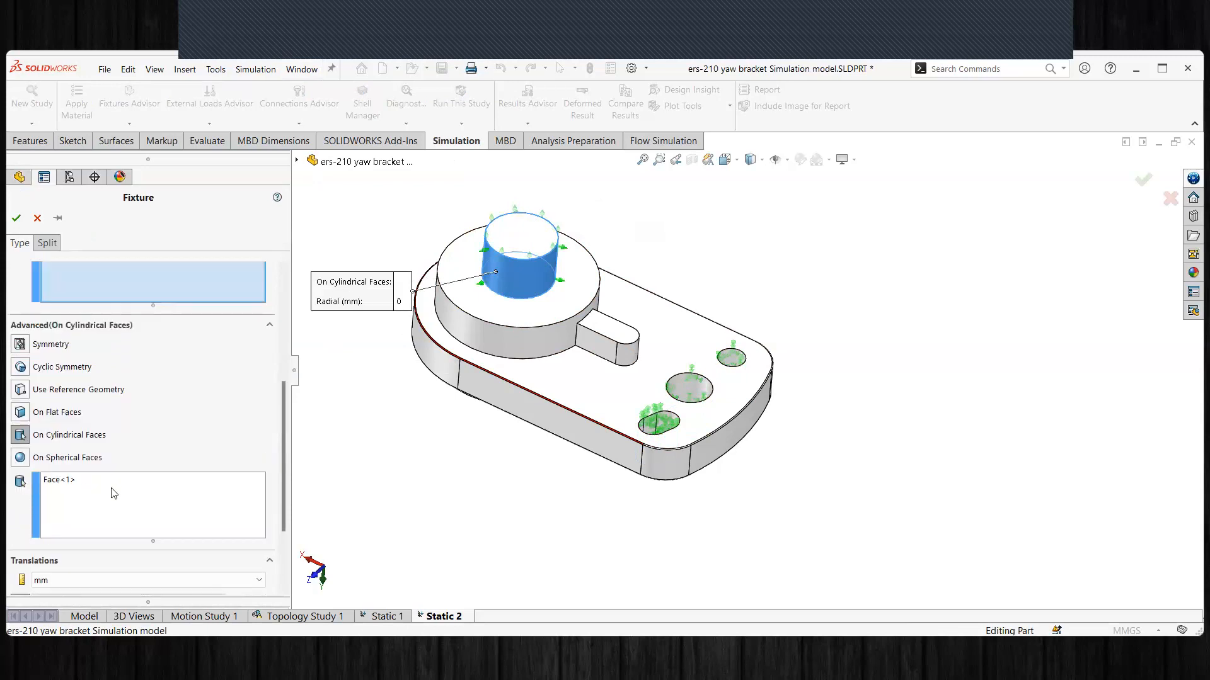
drag(282, 498, 282, 548)
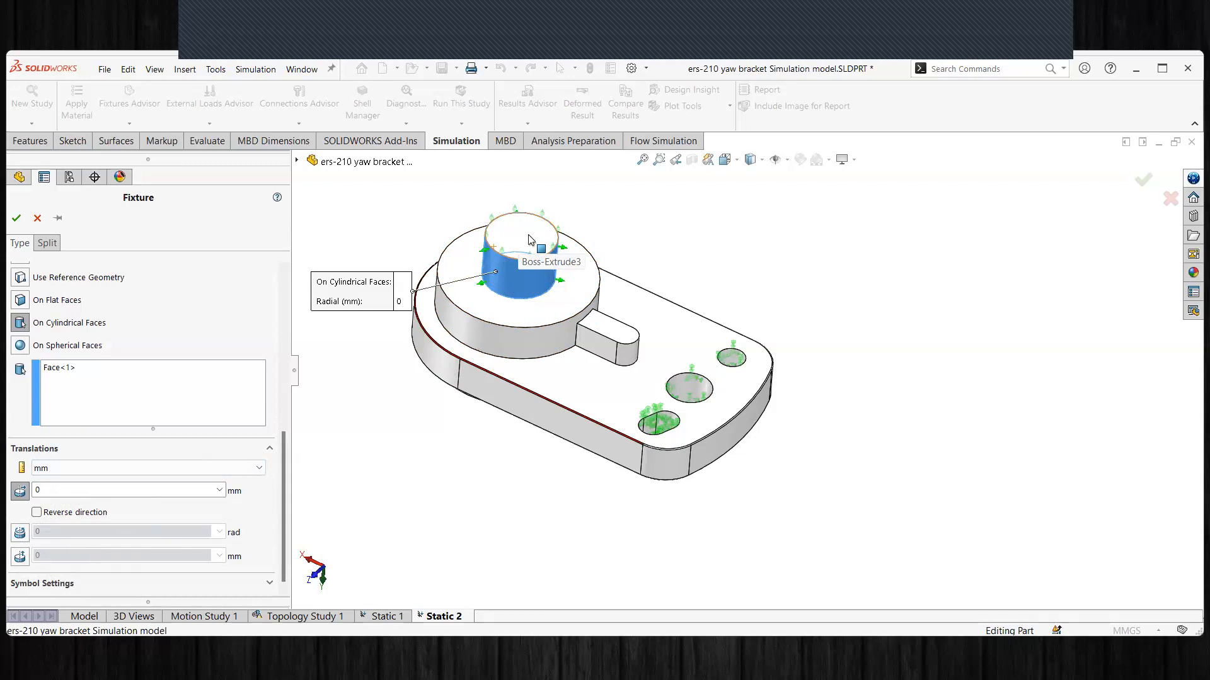
click(16, 219)
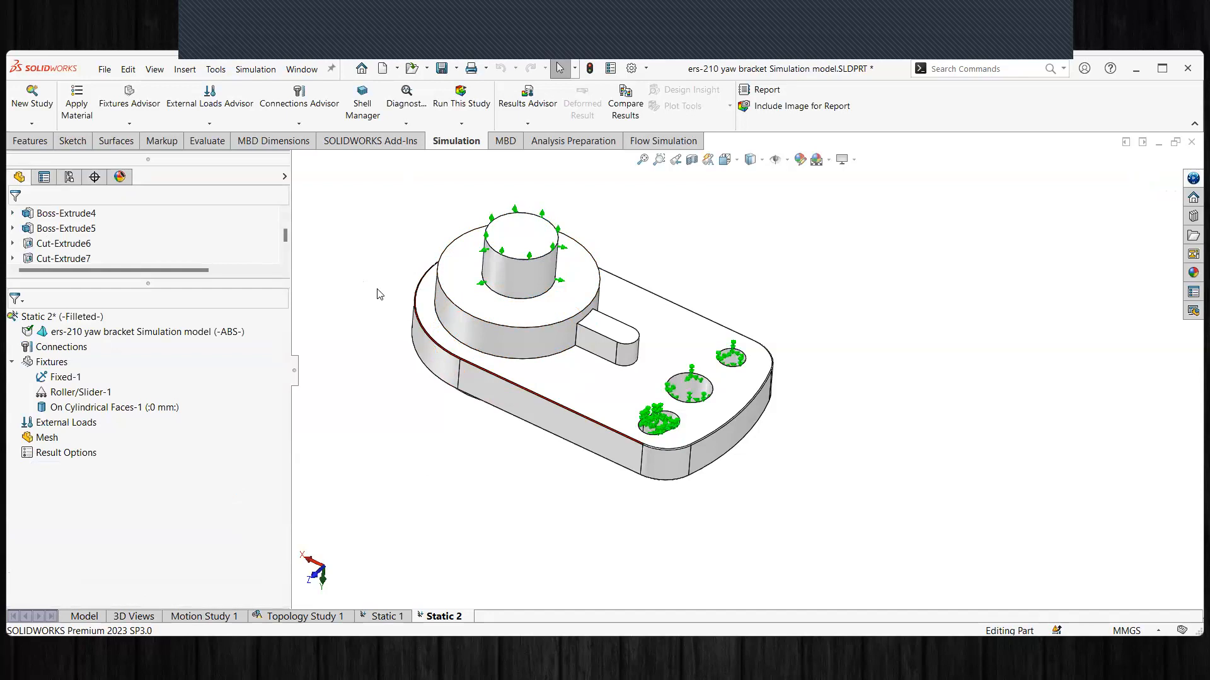
Step: Start a Torque external load and select four adjacent inner faces of the large notched bore
middle_drag(384, 363, 389, 279)
middle_drag(381, 376, 398, 280)
middle_drag(387, 344, 400, 253)
middle_drag(386, 367, 393, 290)
middle_drag(392, 449, 392, 332)
mouse_move(390, 391)
middle_down()
mouse_move(387, 359)
mouse_move(371, 366)
mouse_move(460, 344)
middle_up()
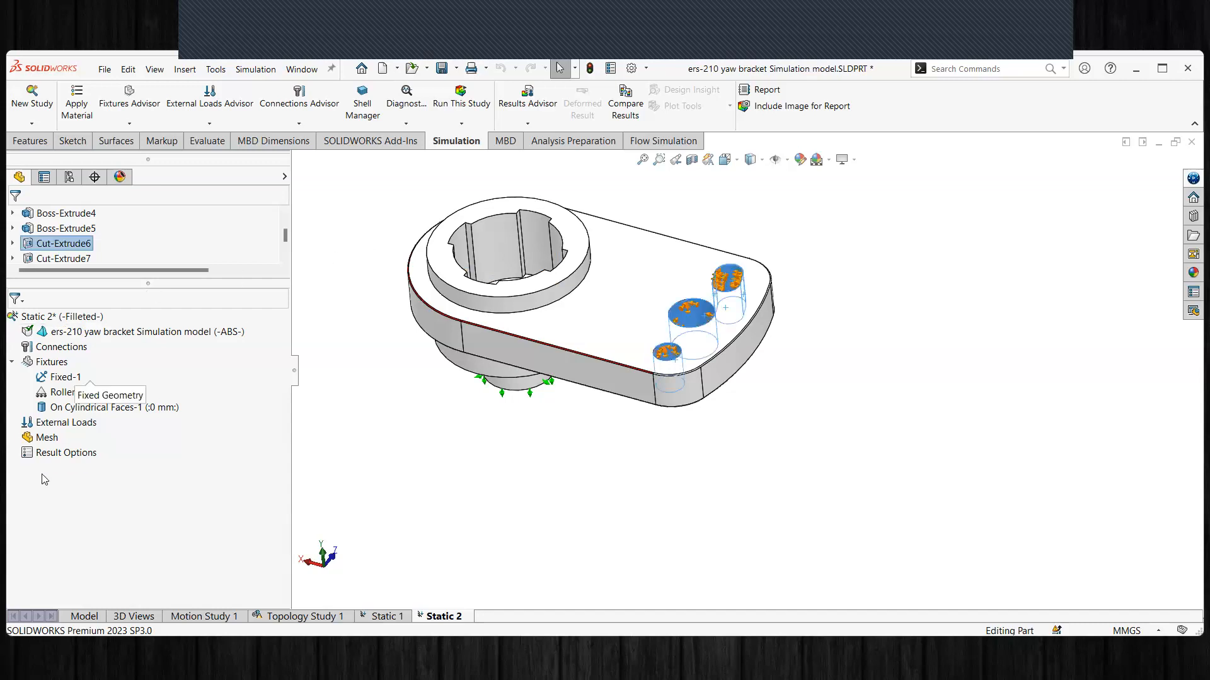
right_click(49, 424)
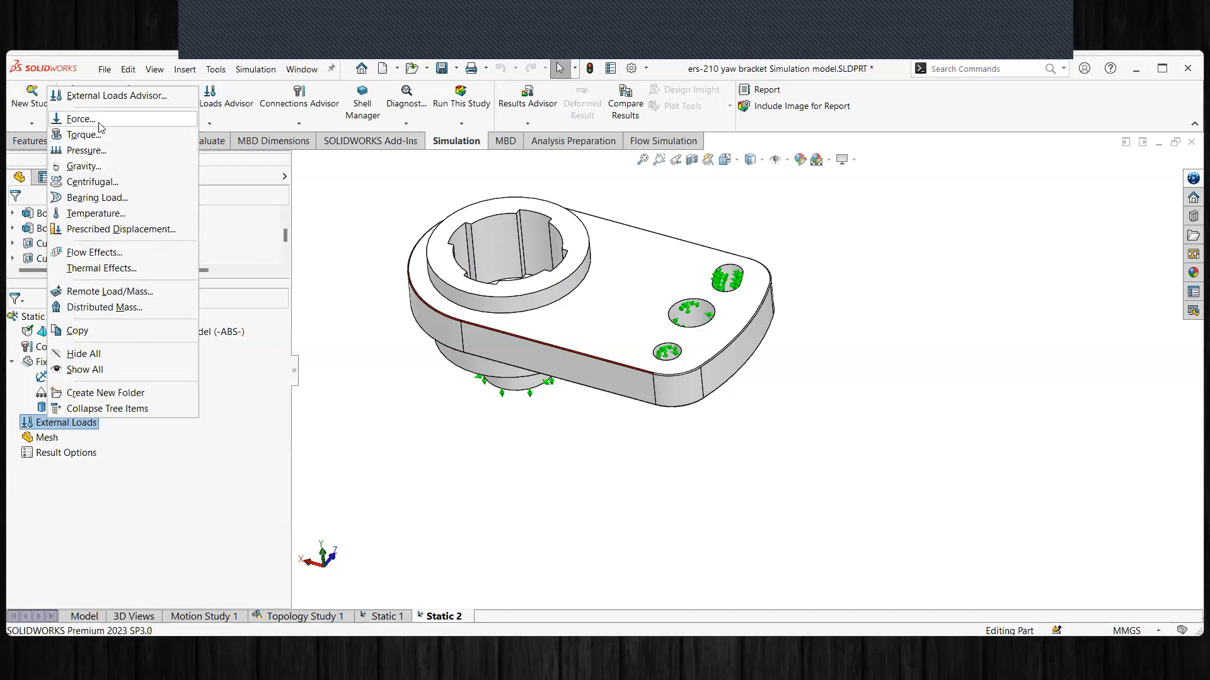
click(82, 135)
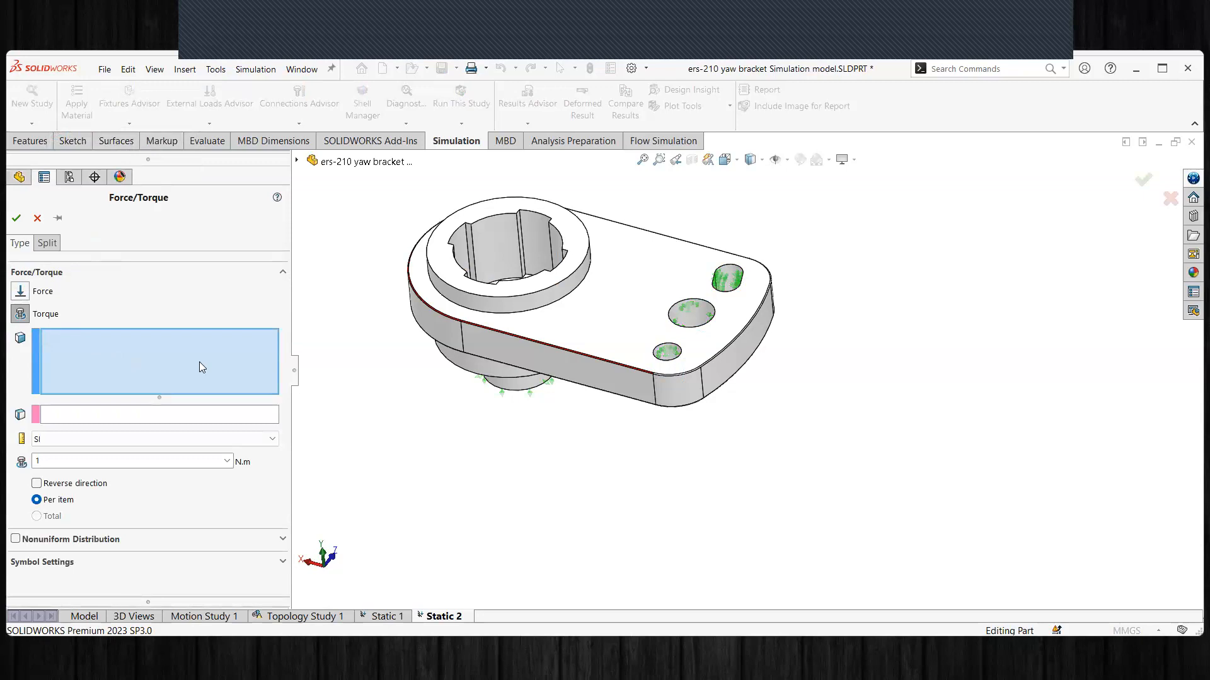
click(483, 259)
middle_drag(484, 256, 570, 296)
click(529, 244)
click(564, 276)
click(595, 327)
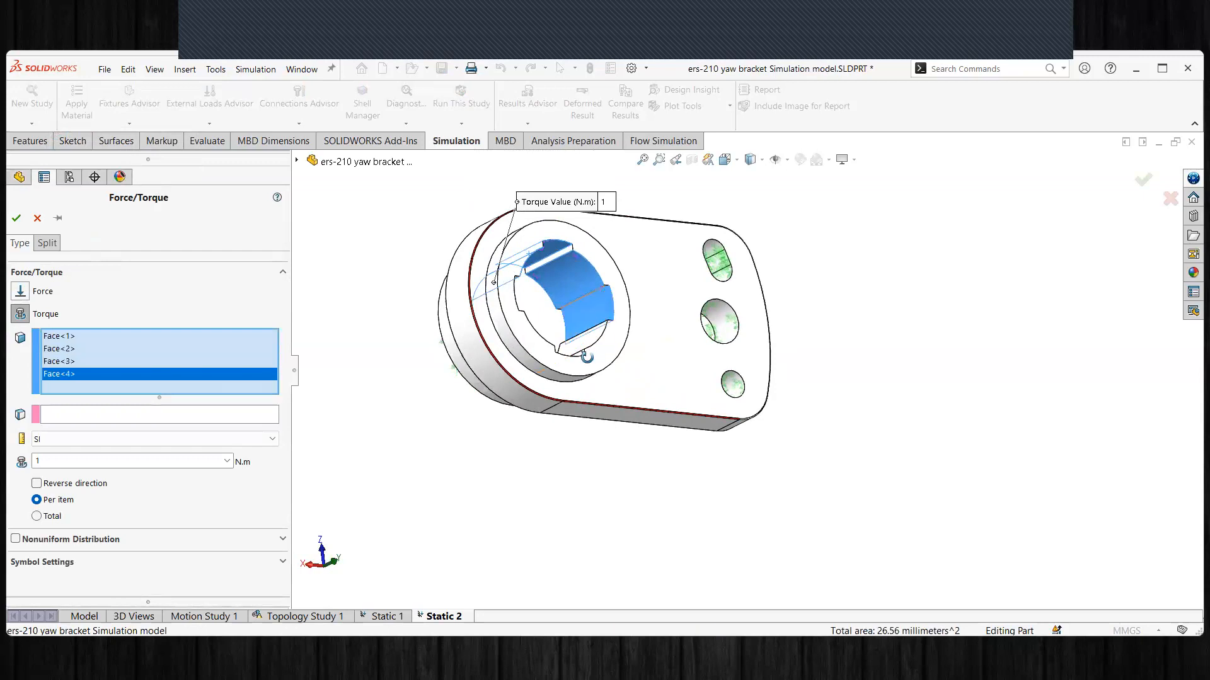
Step: Add four more inner faces around the notched bore to the torque load's face selection
click(570, 375)
middle_drag(570, 375, 530, 426)
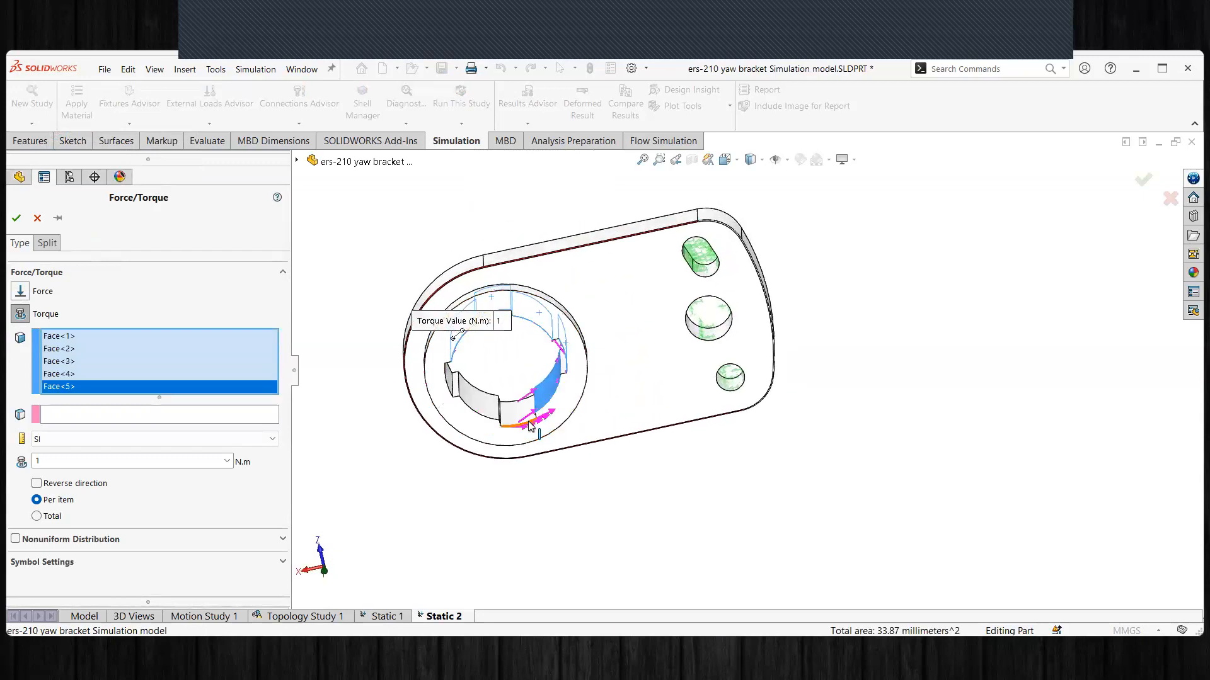
click(494, 413)
click(469, 400)
mouse_move(470, 400)
middle_down()
mouse_move(411, 352)
mouse_move(421, 281)
mouse_move(456, 300)
middle_up()
click(435, 378)
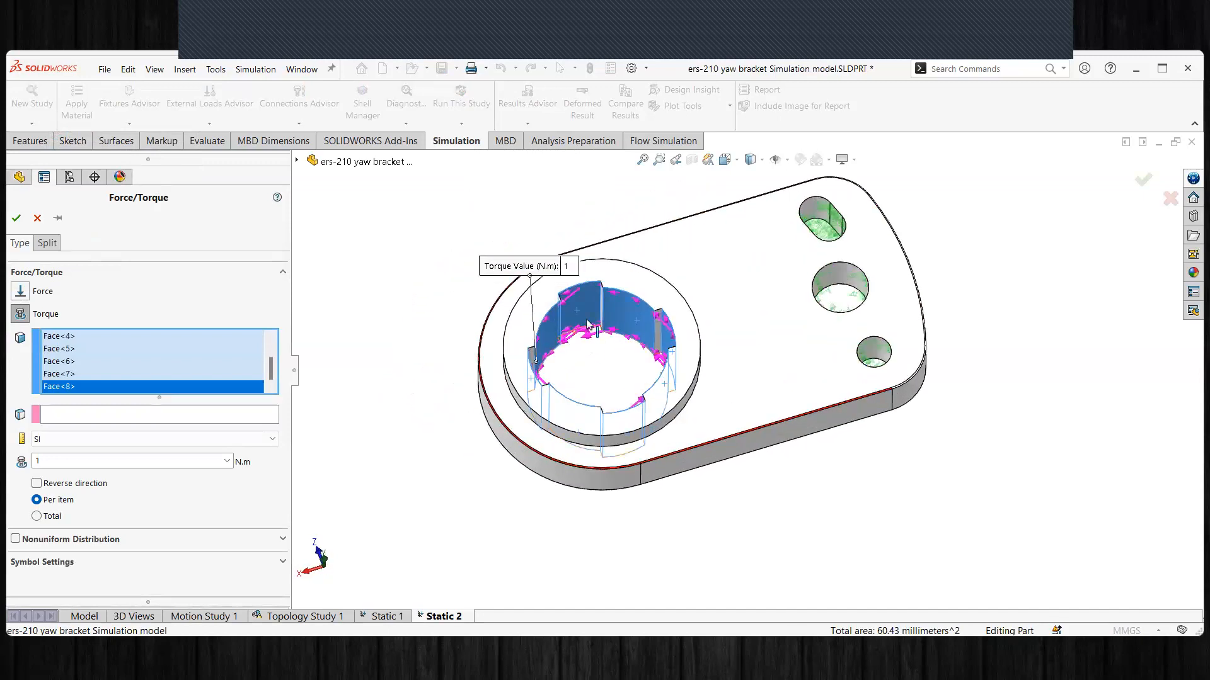
middle_drag(587, 324, 519, 310)
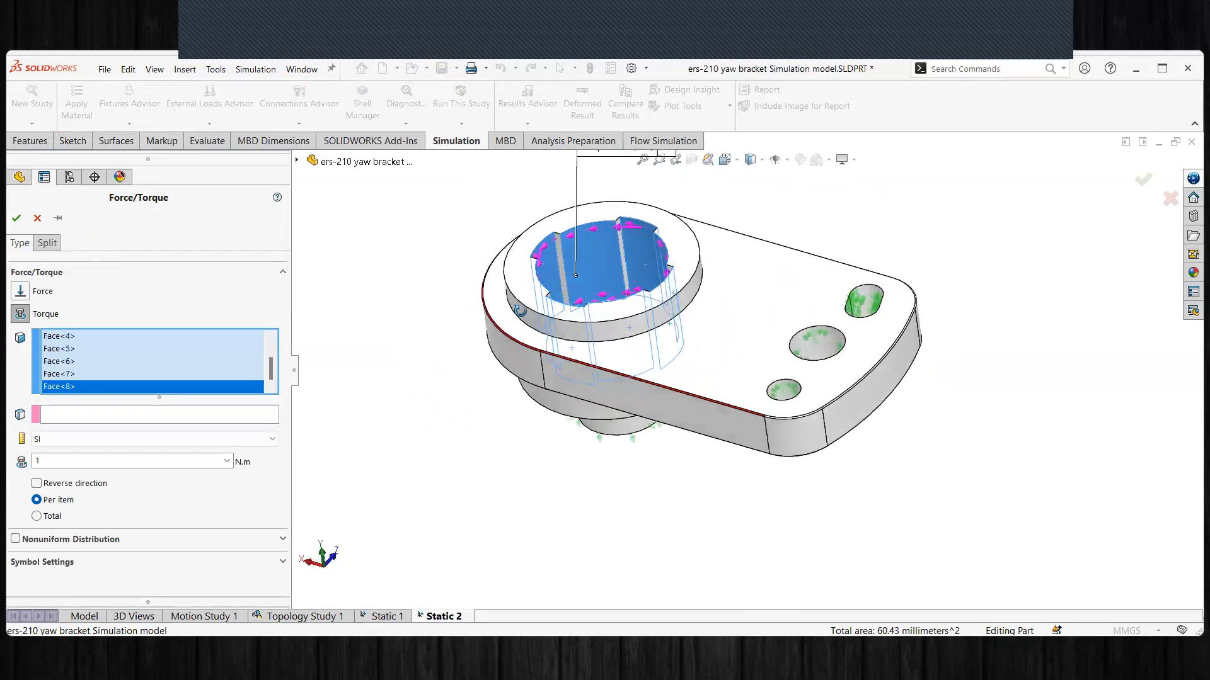
Step: Set the small cylindrical boss's side face as the reference direction for the torque on the notched bore
click(130, 416)
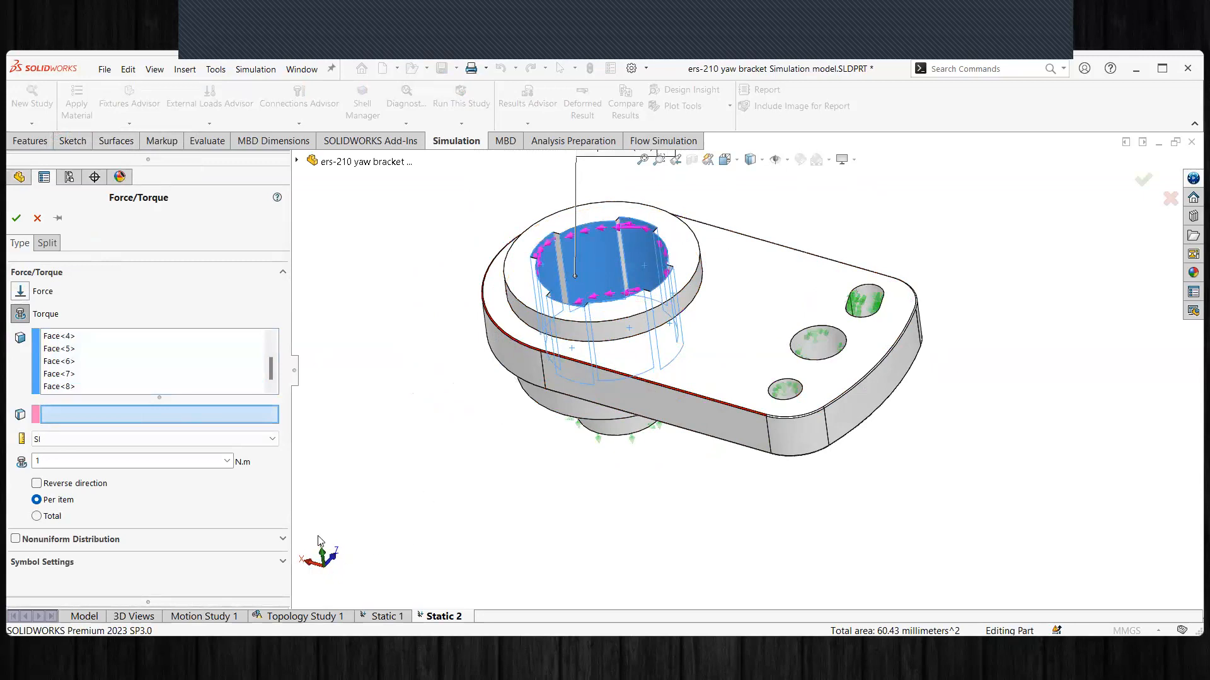
middle_drag(500, 555, 580, 454)
click(580, 425)
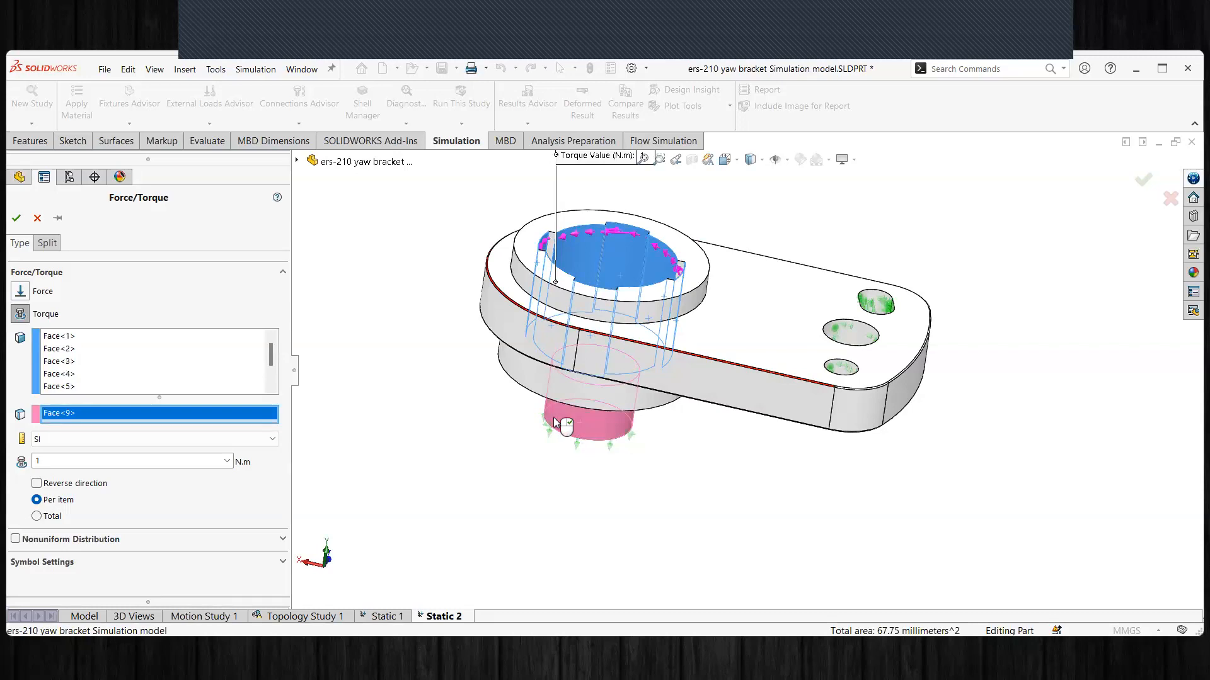
middle_drag(529, 413, 560, 301)
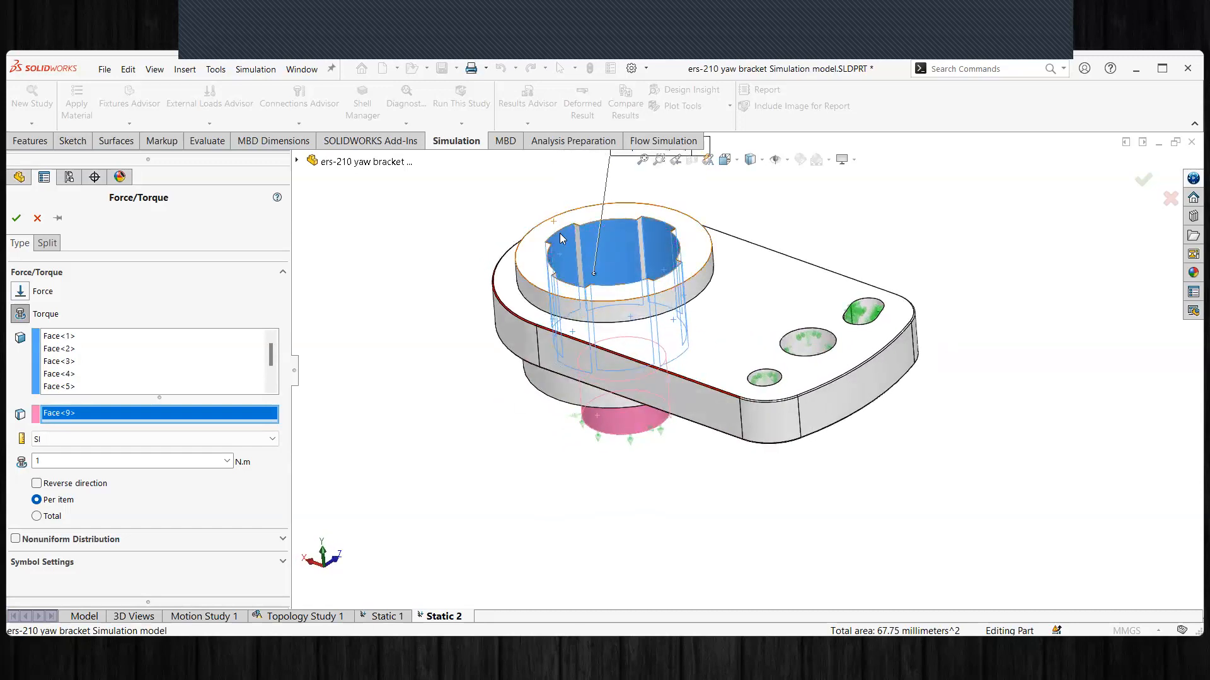
scroll(560, 301, down, 5)
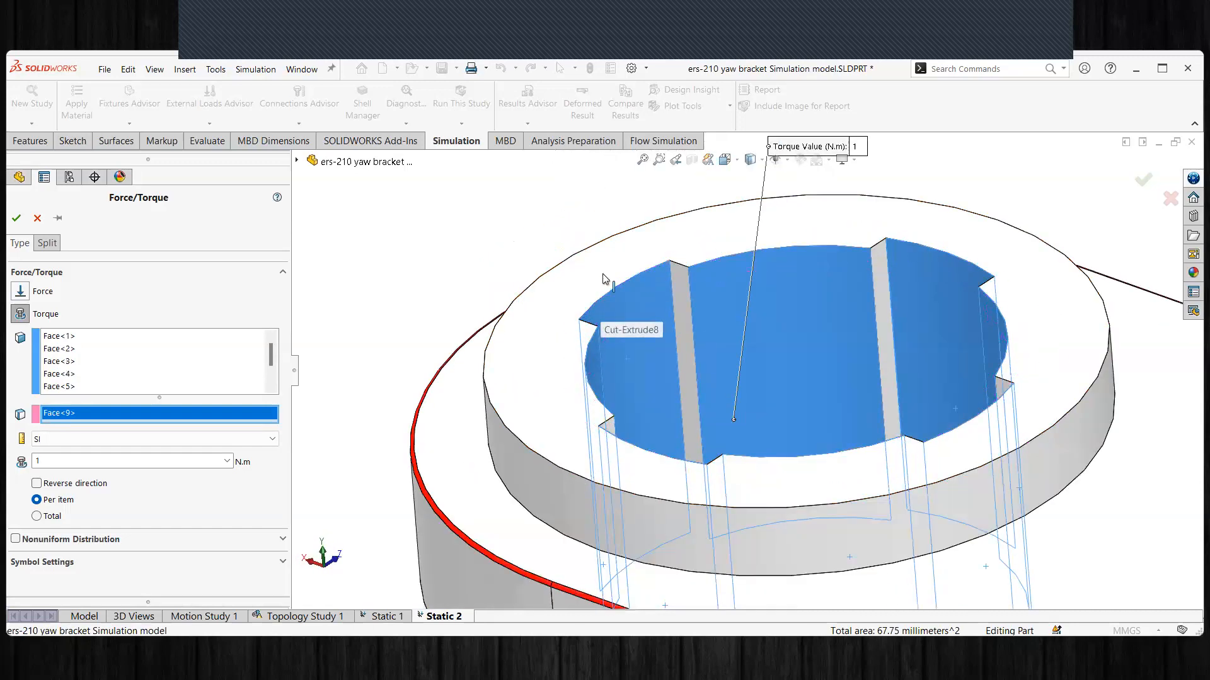
scroll(813, 378, up, 5)
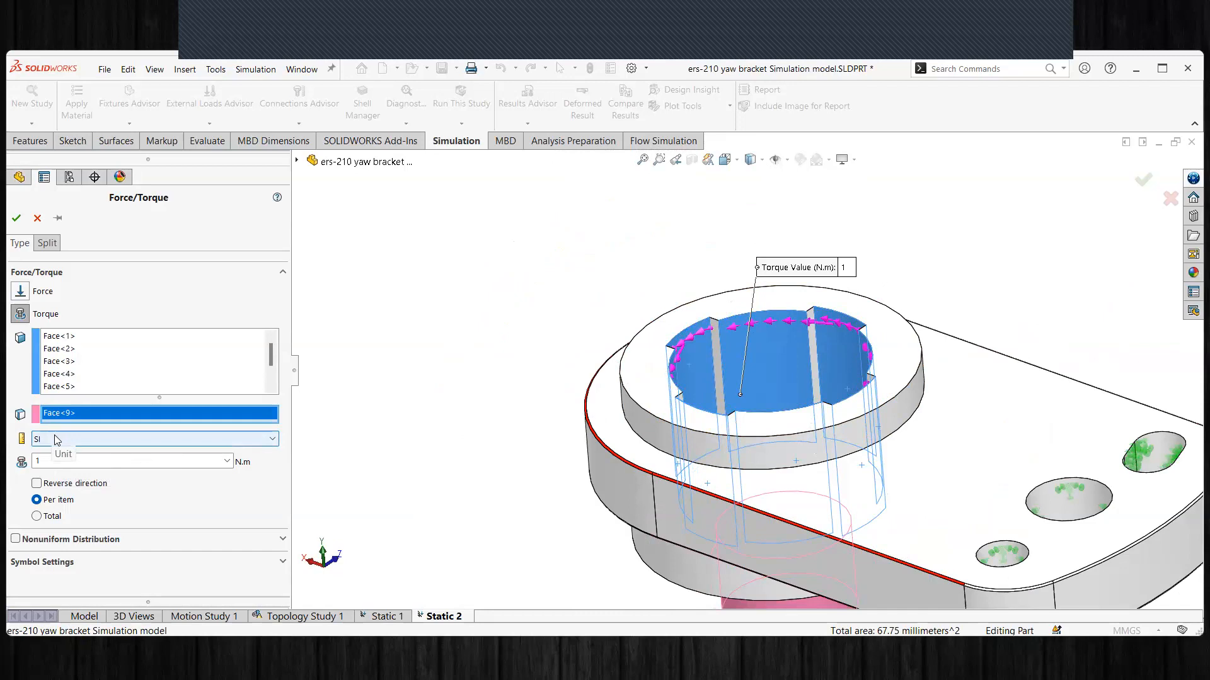
Step: Set the torque to a total of 6 lbf.in in English (IPS) units, reverse its direction, and accept the load
click(57, 439)
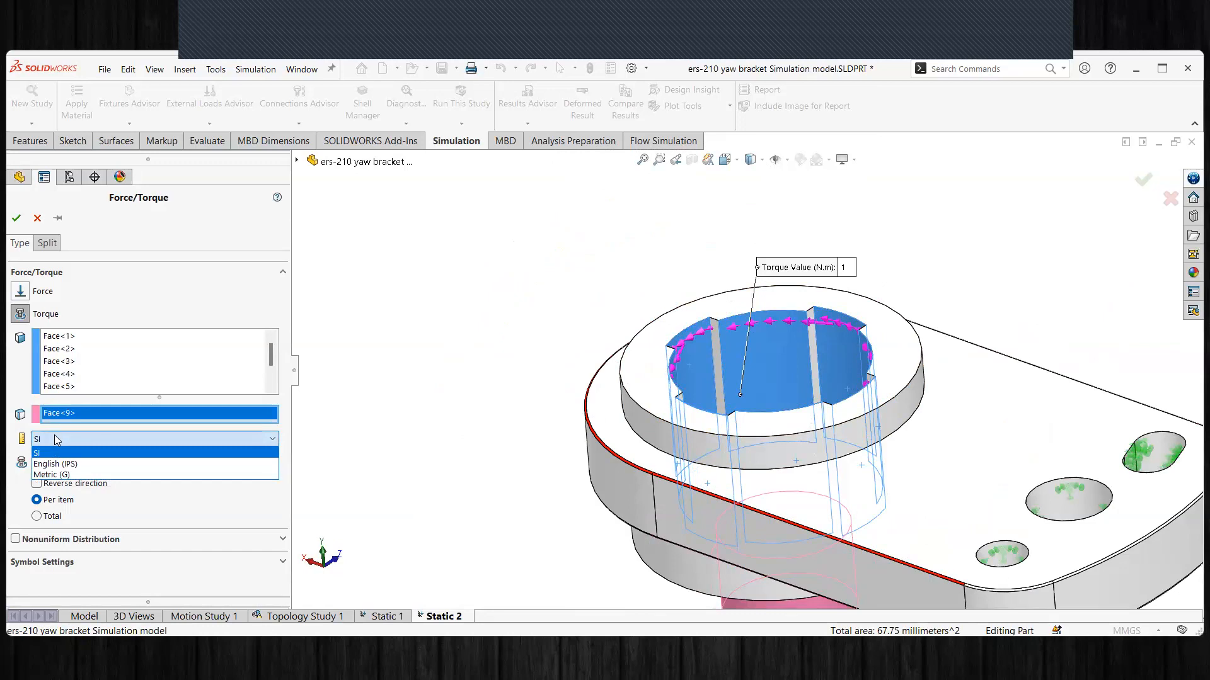
click(61, 467)
double_click(38, 465)
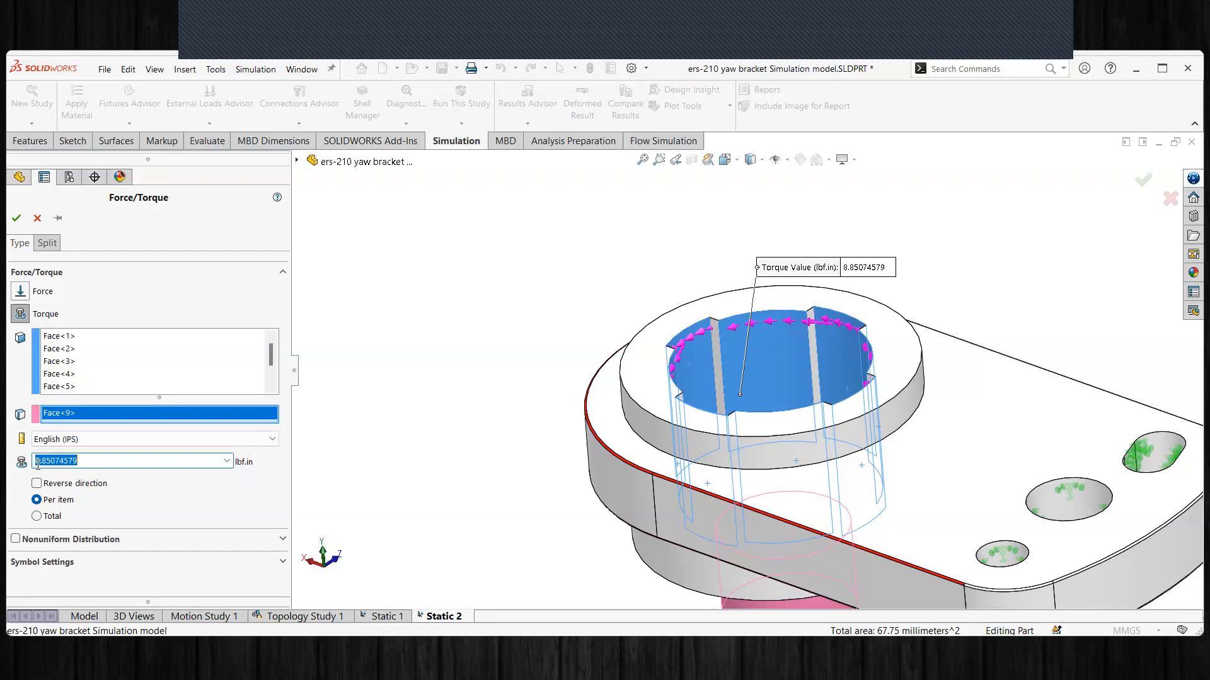
text(6)
click(37, 517)
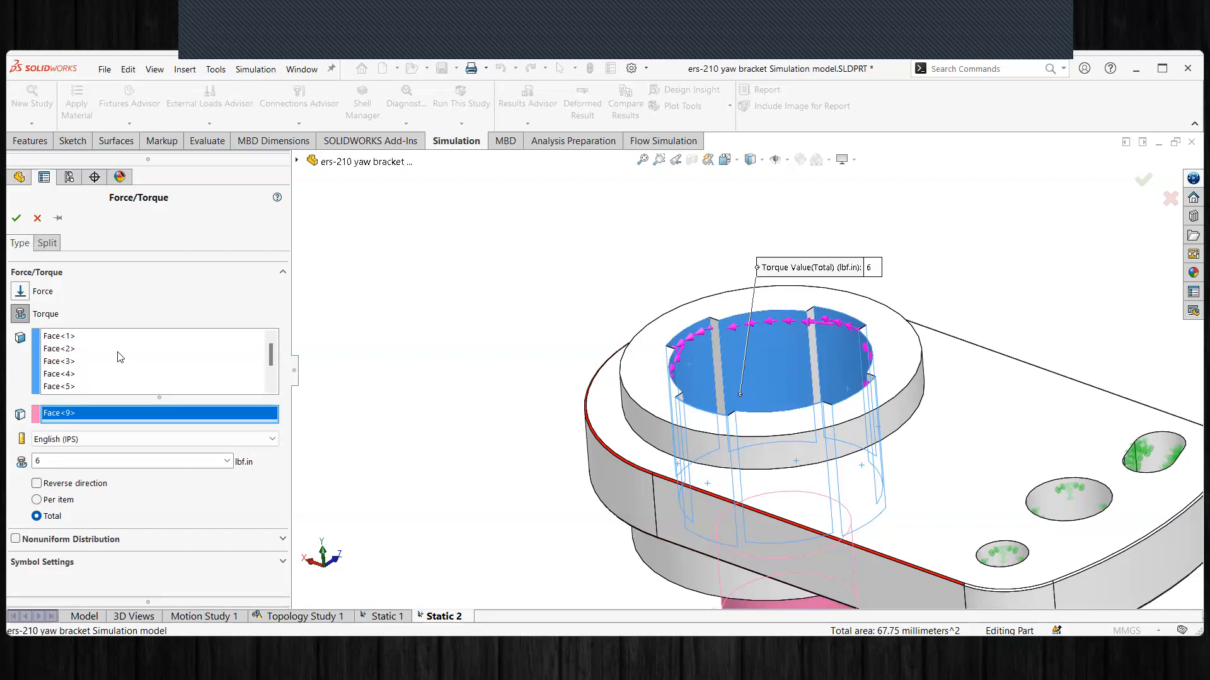
click(37, 484)
click(16, 218)
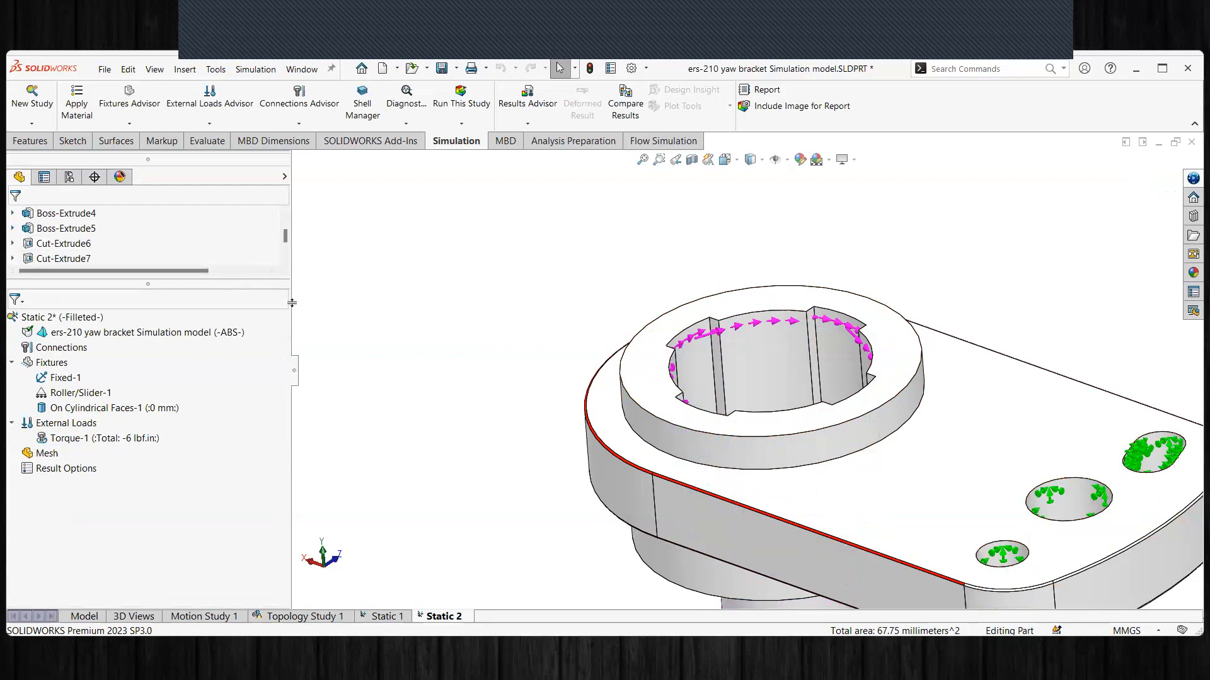
Step: Mesh the bracket with a finer-than-default curvature-based mesh, maximum element size 1.0124909 mm, and assign the body to draft quality
scroll(630, 410, up, 5)
scroll(908, 489, down, 2)
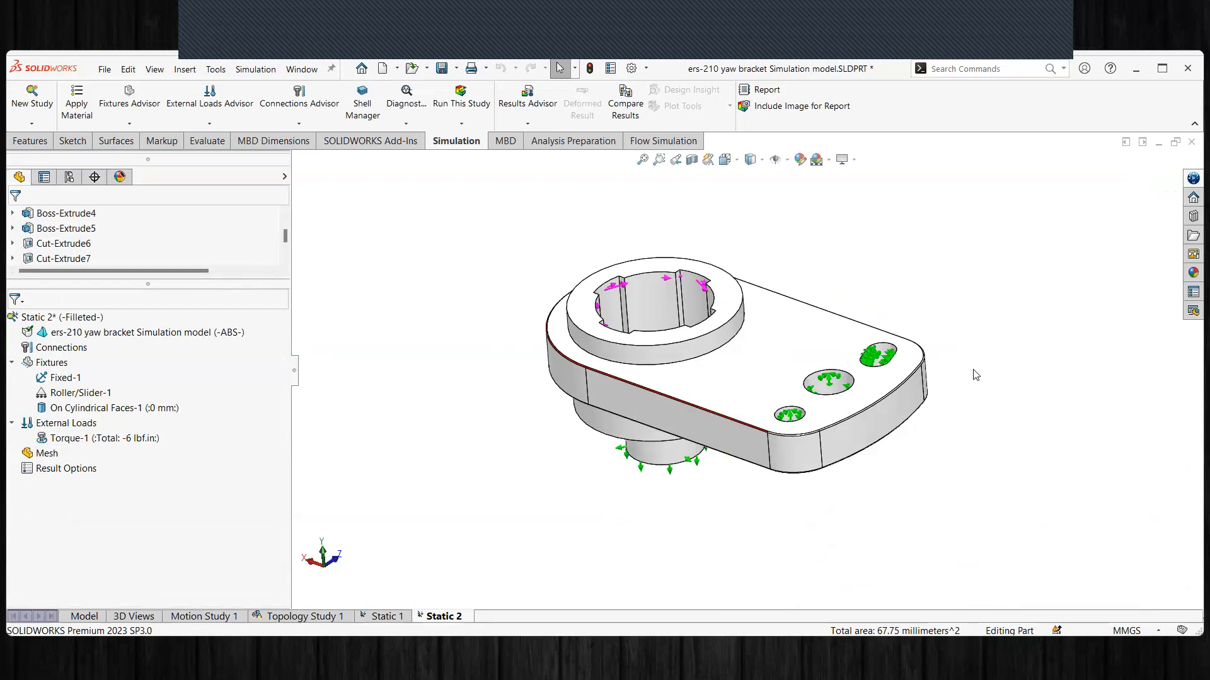
right_click(38, 455)
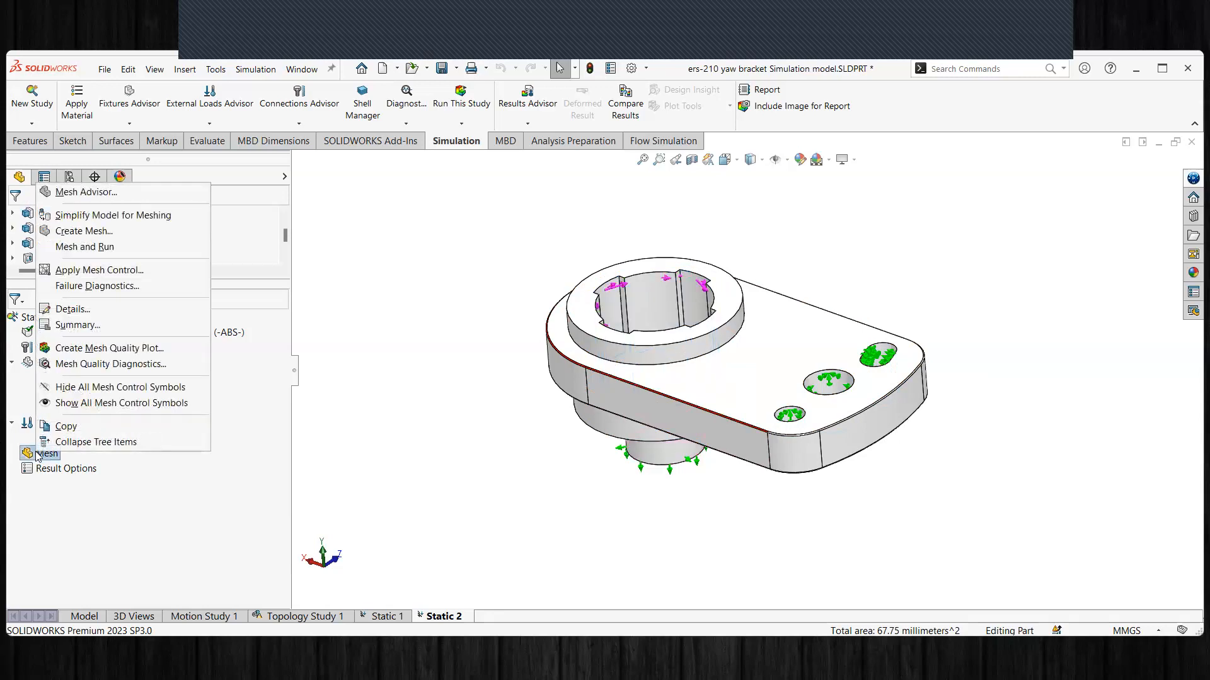
click(73, 231)
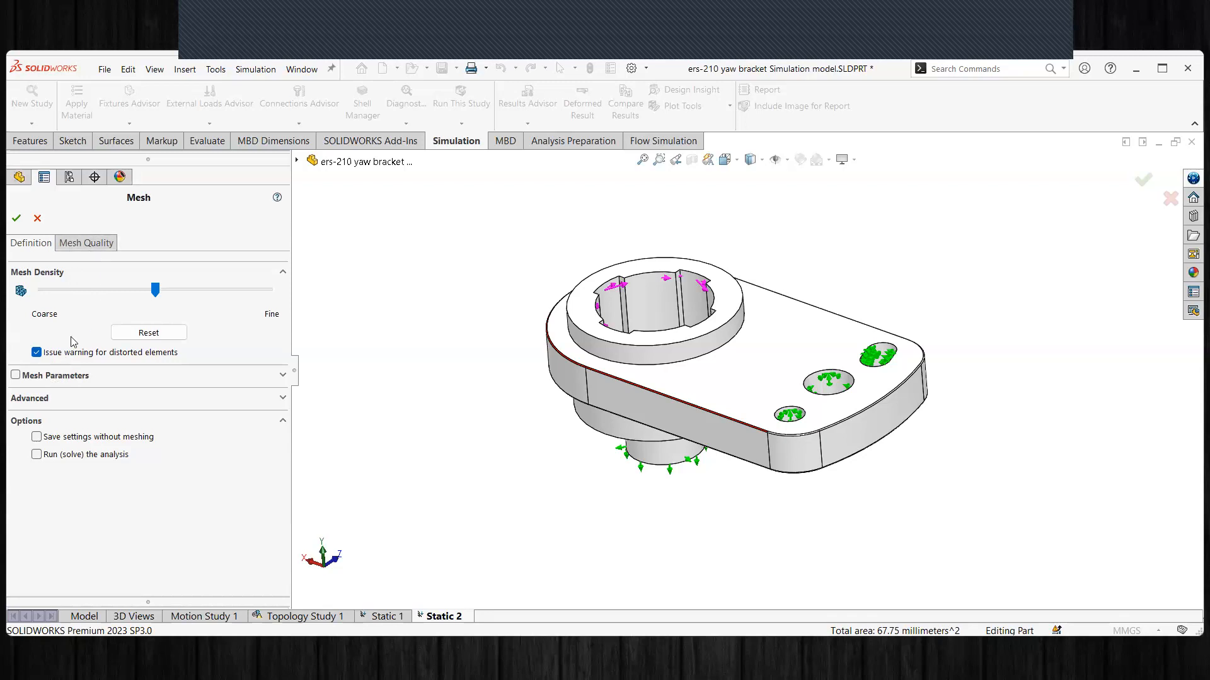
drag(158, 294, 243, 304)
click(72, 378)
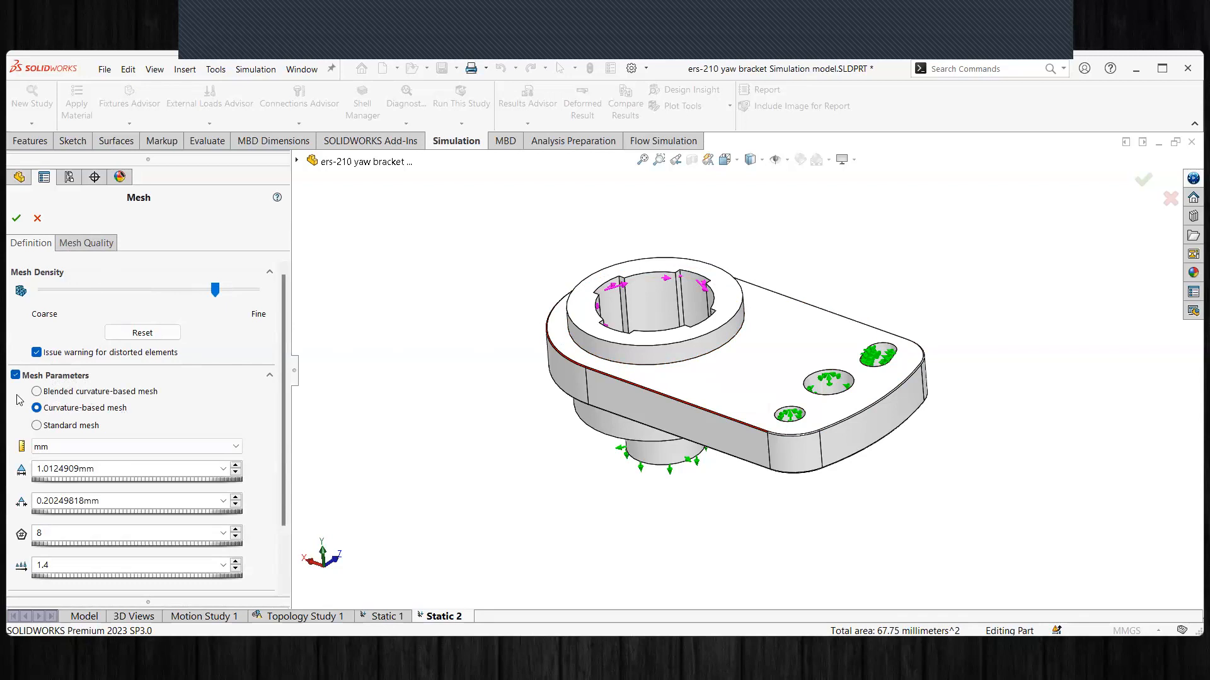
click(104, 241)
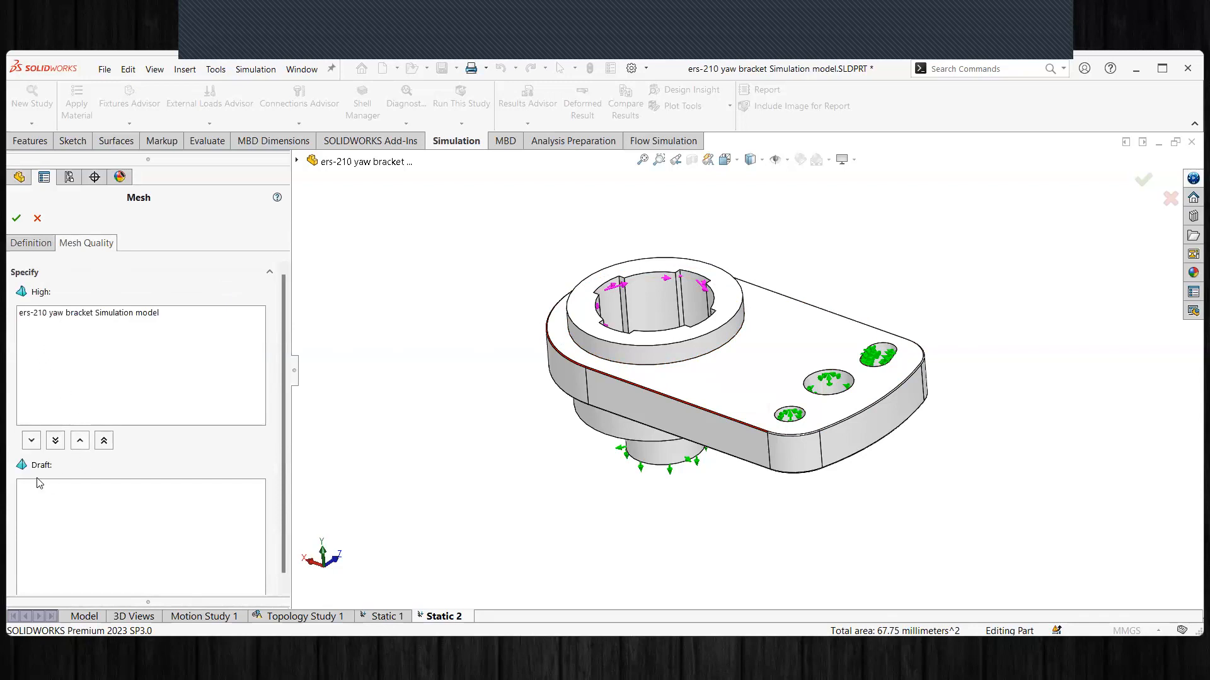
click(55, 440)
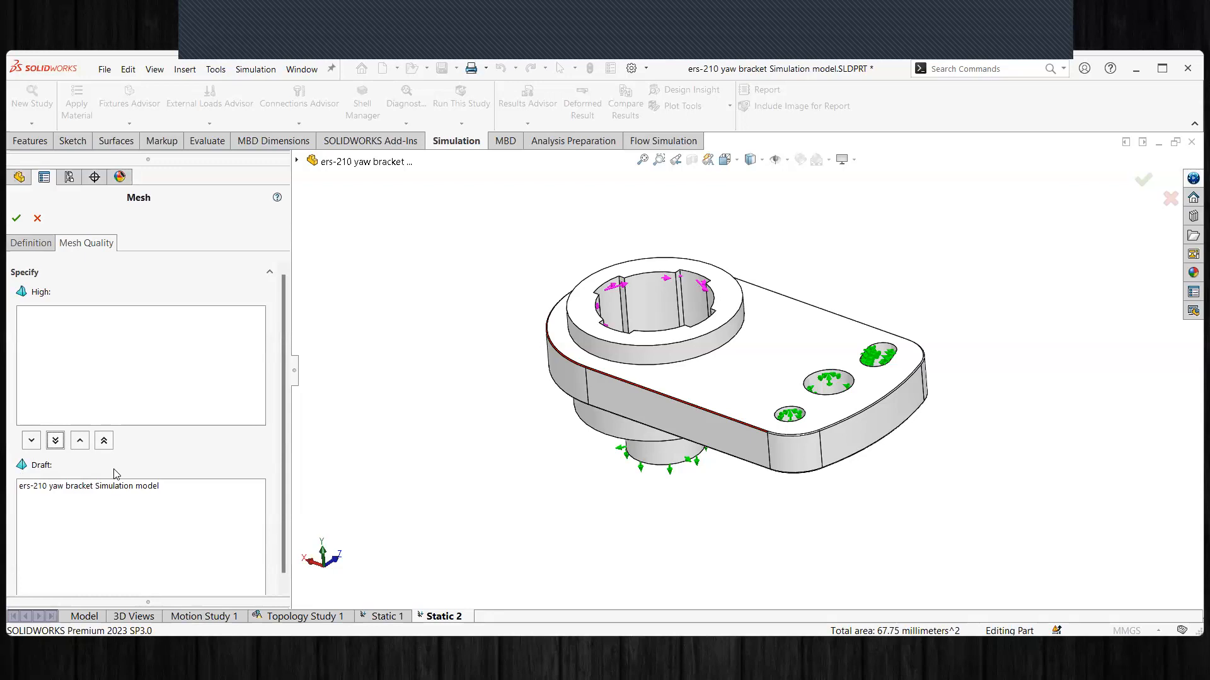
click(16, 218)
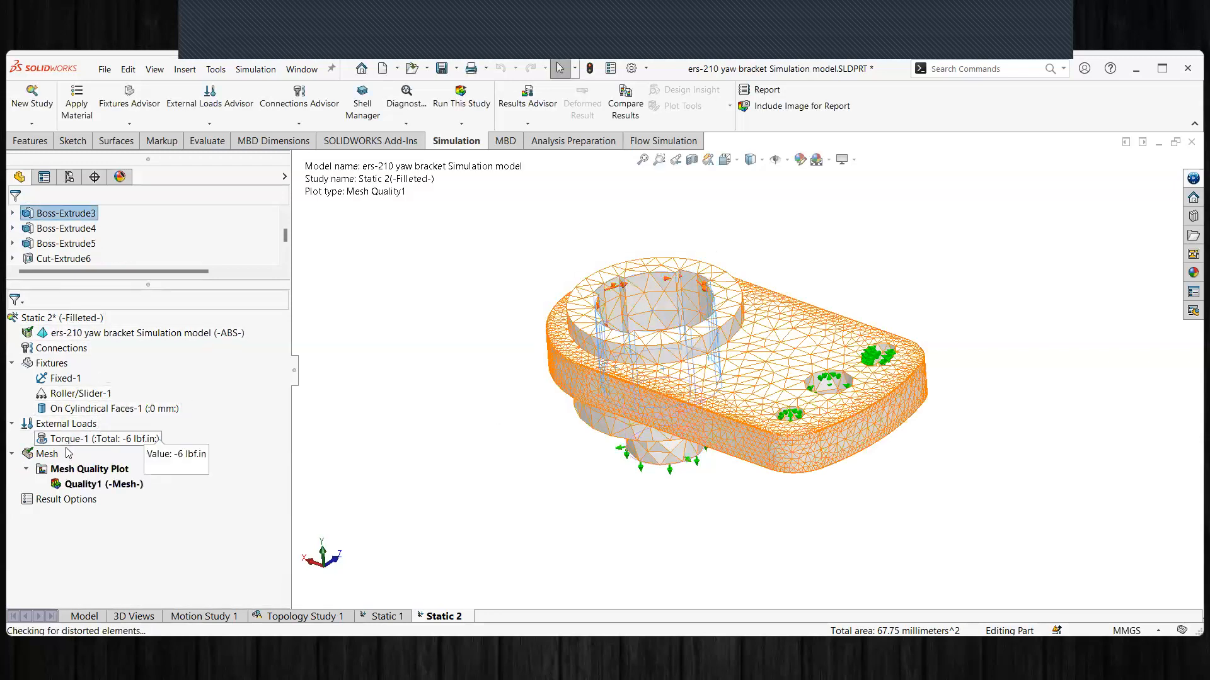
Step: Remesh the bracket at the finest density, with element sizes of 0.75476594 mm maximum and 0.15095319 mm minimum
right_click(48, 455)
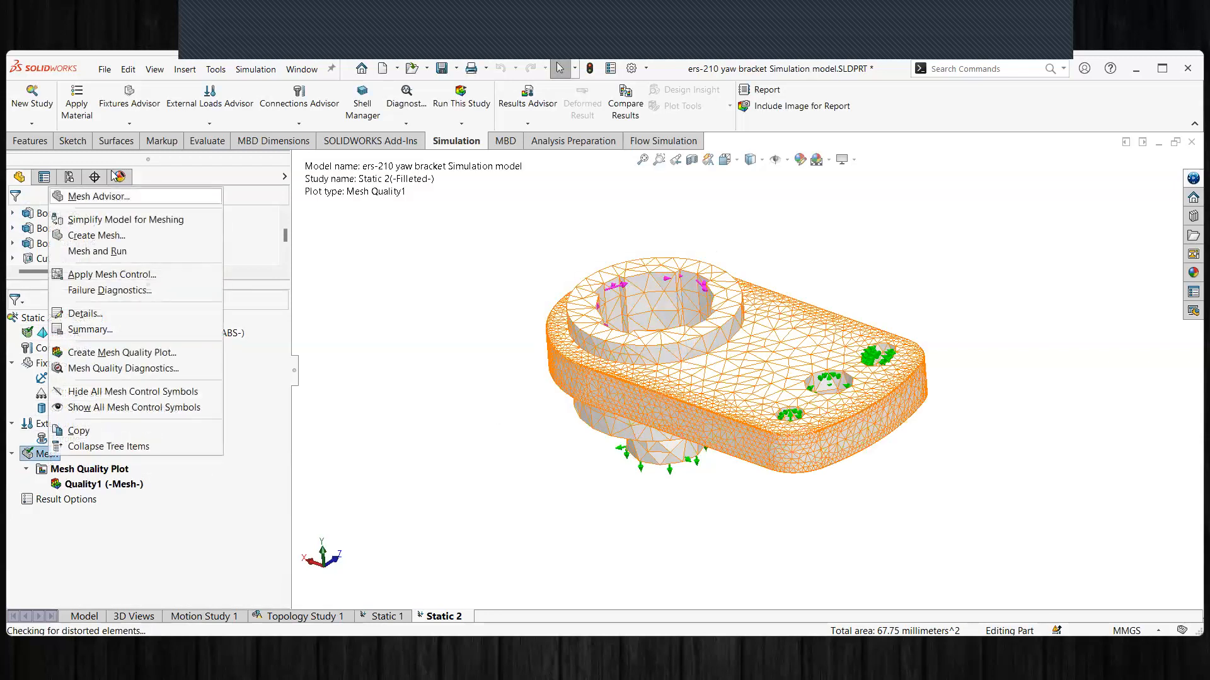
click(100, 236)
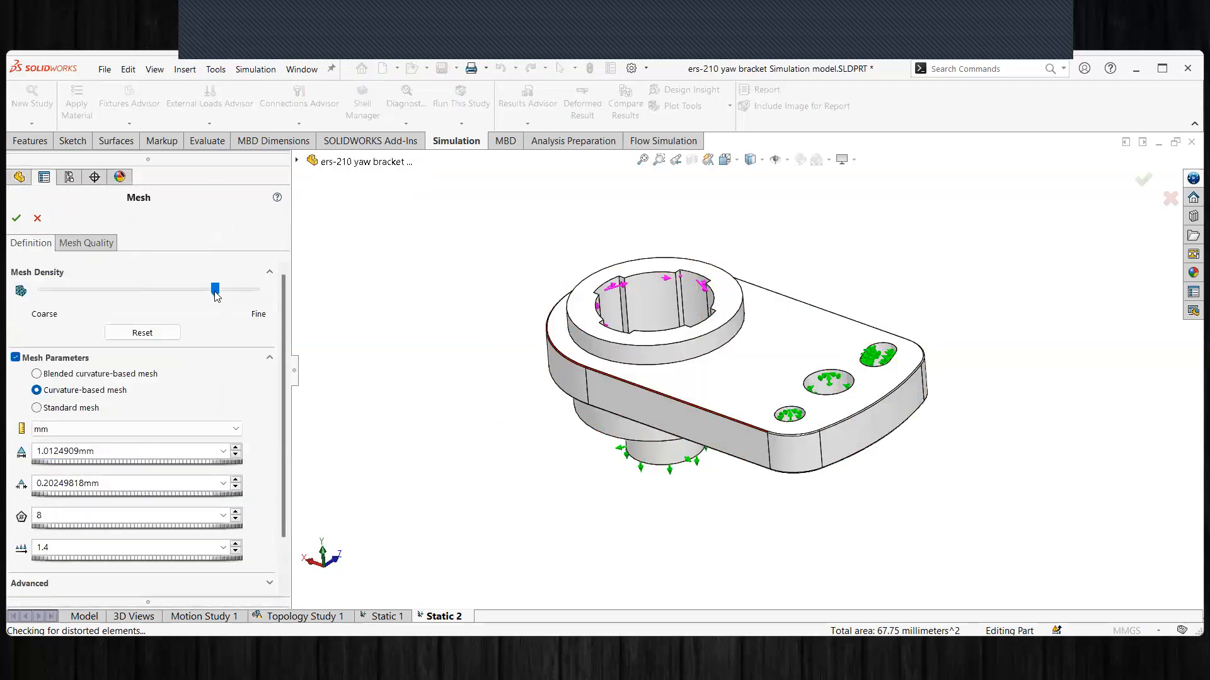
click(252, 292)
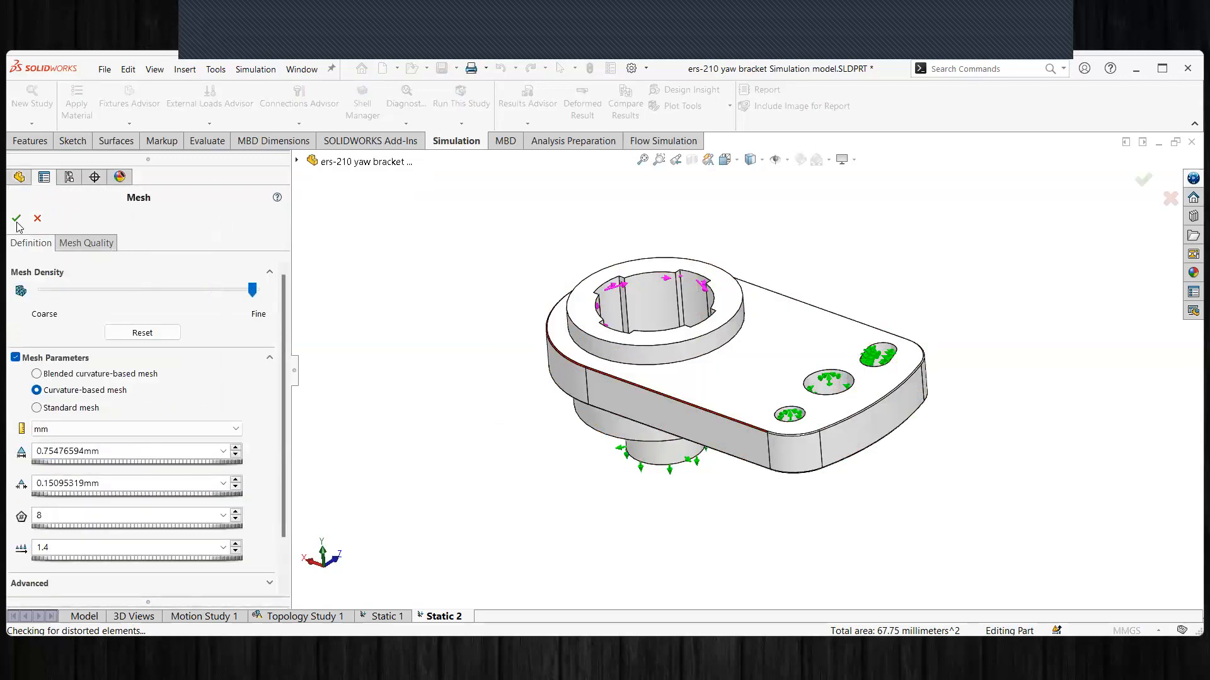
key(Return)
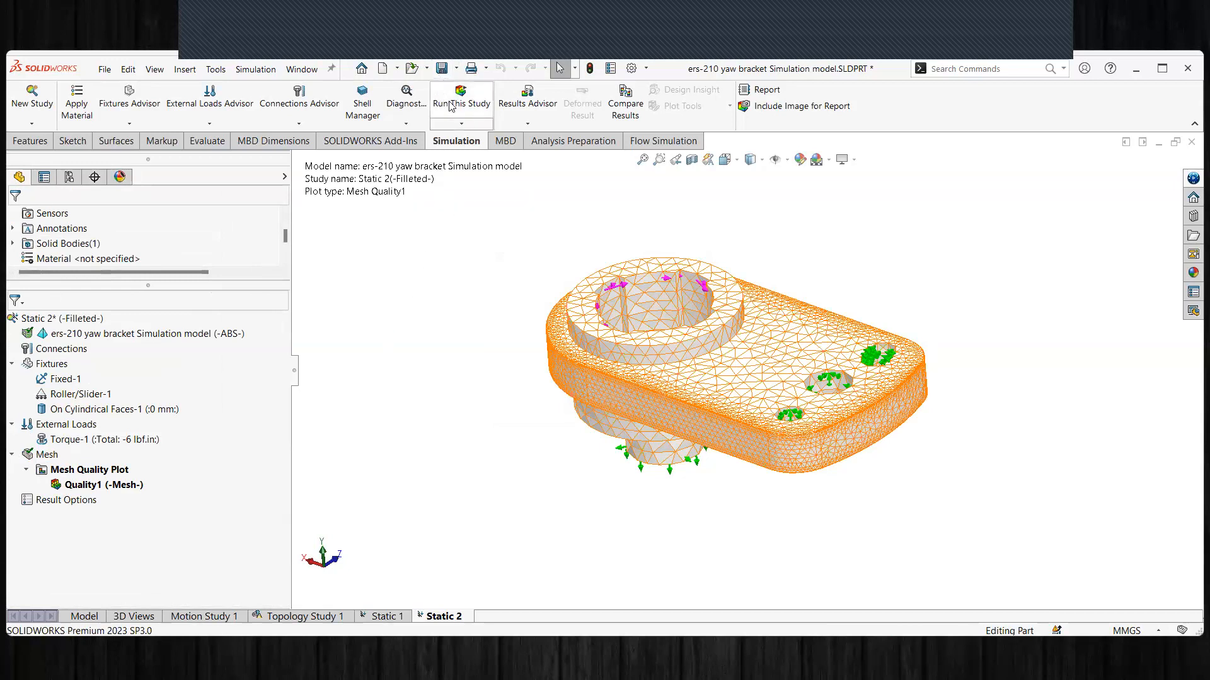
Step: Save the part and run the Static 2 study
click(445, 73)
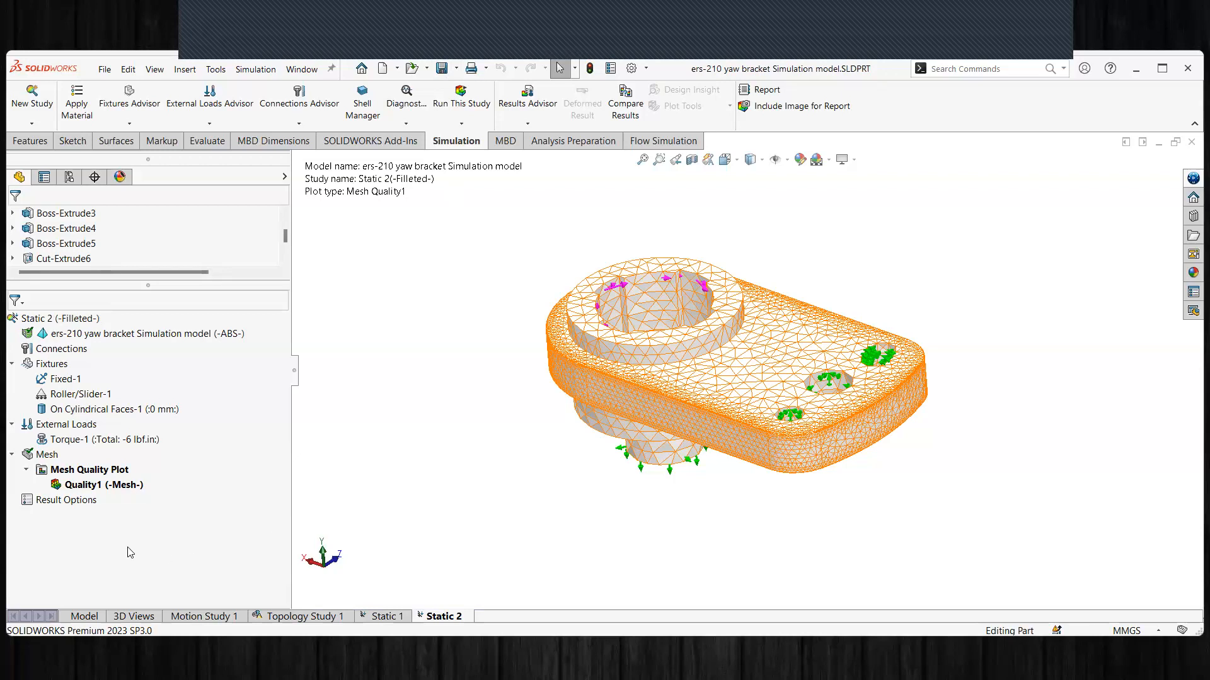
click(458, 105)
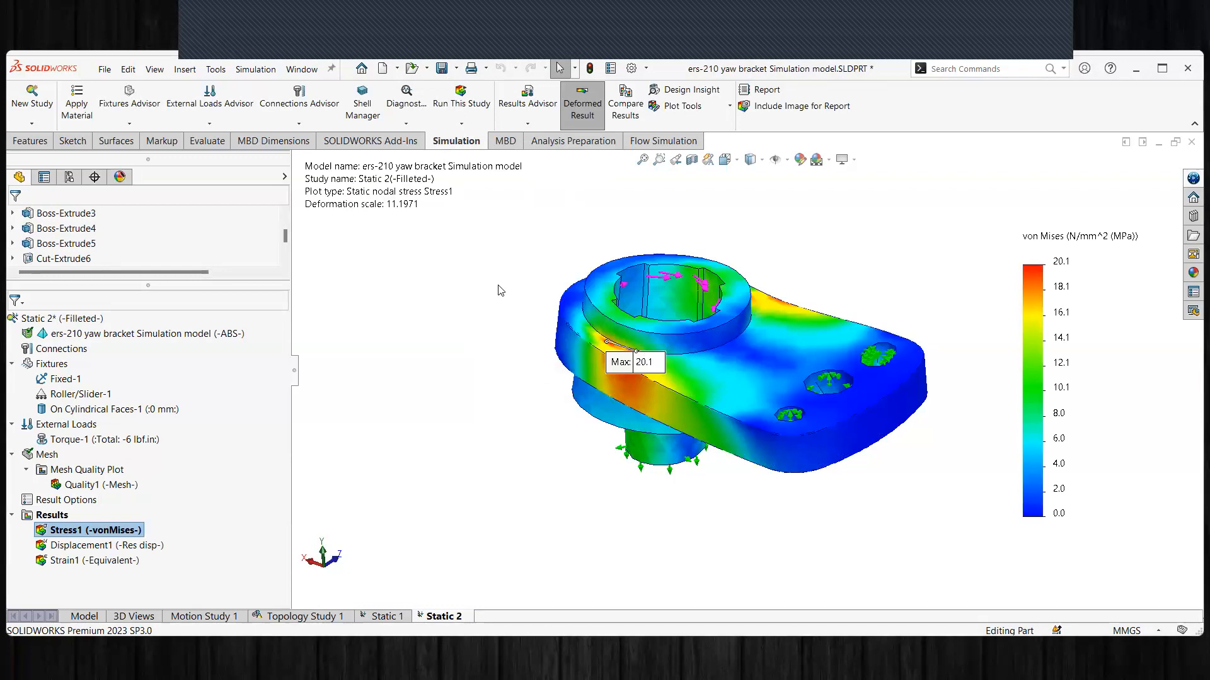
Step: Review the strain and displacement result plots, then return to the von Mises stress plot
middle_drag(522, 321, 506, 366)
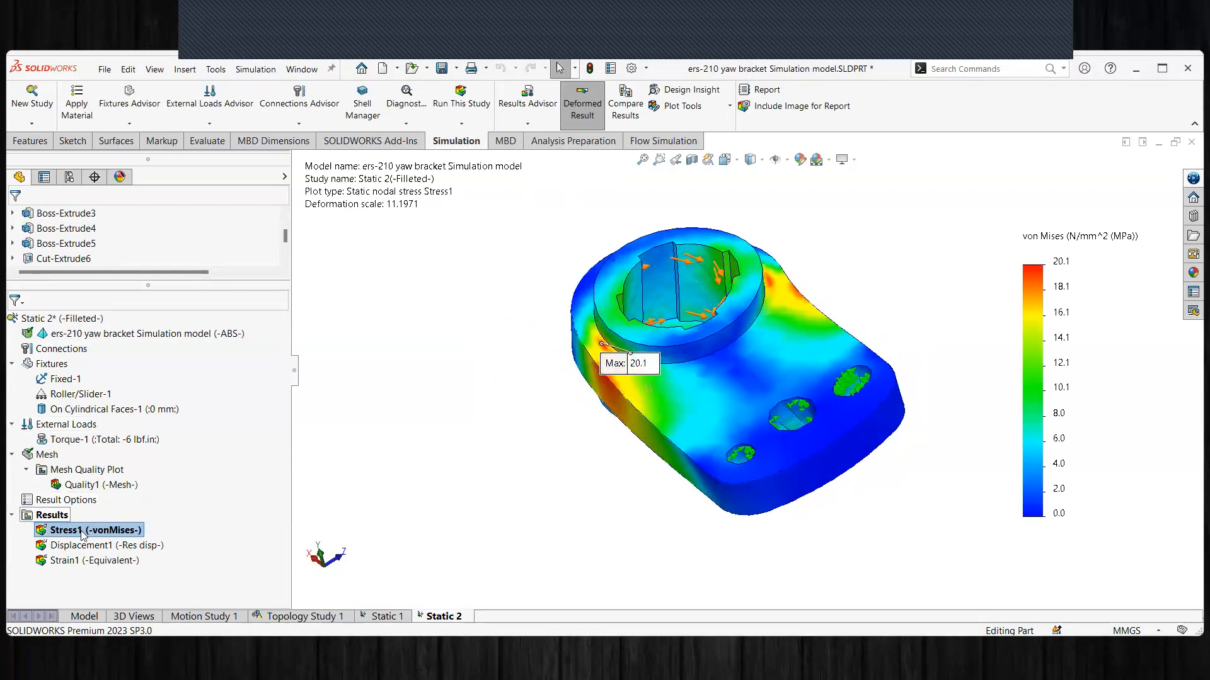
double_click(70, 559)
double_click(71, 546)
double_click(65, 531)
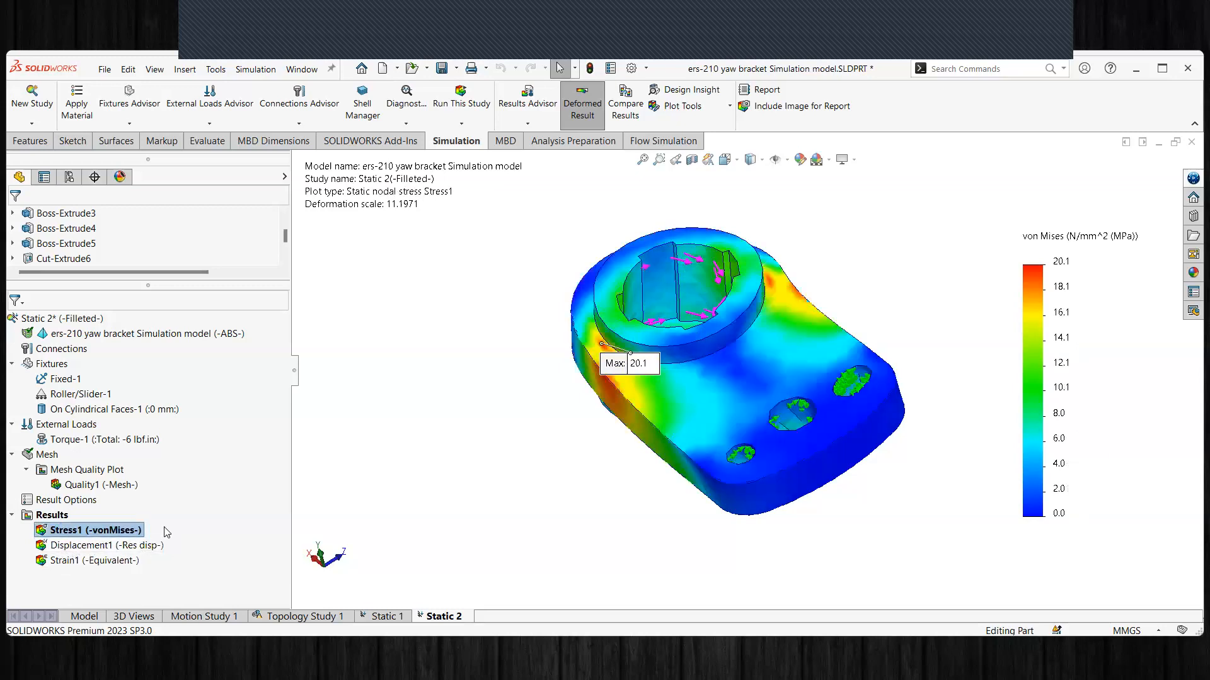
Step: Define a Design Insight plot, allow the appearances to be removed, and raise the load level towards All
right_click(53, 515)
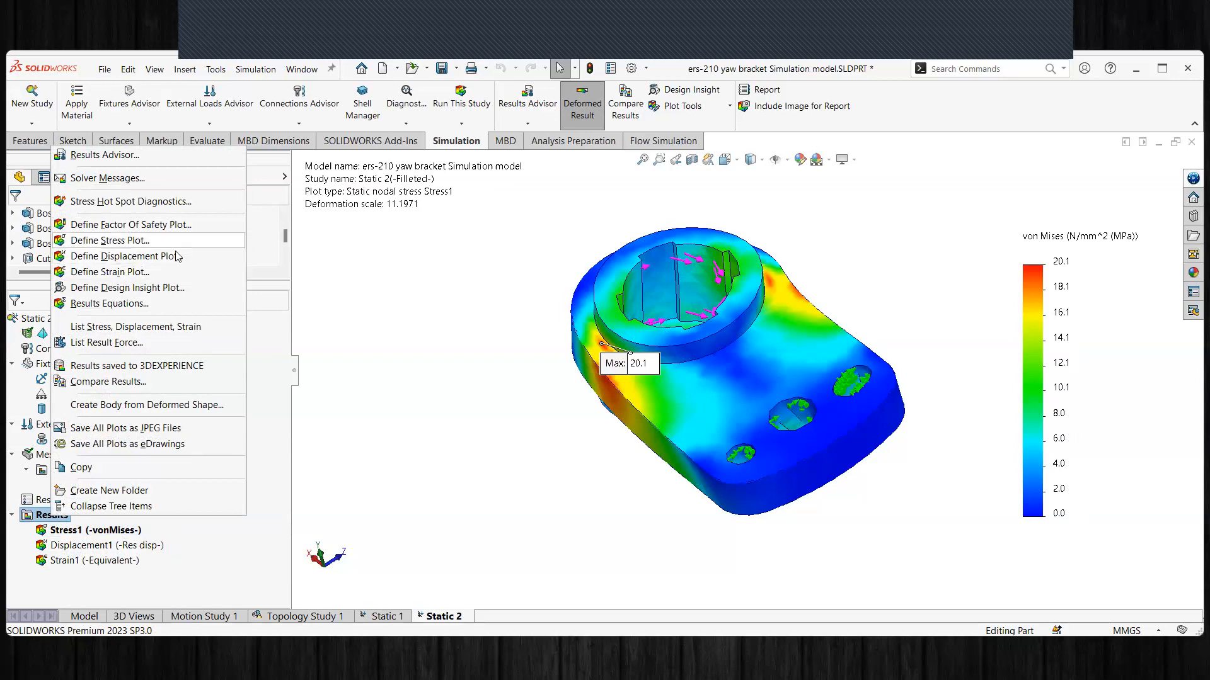
click(173, 288)
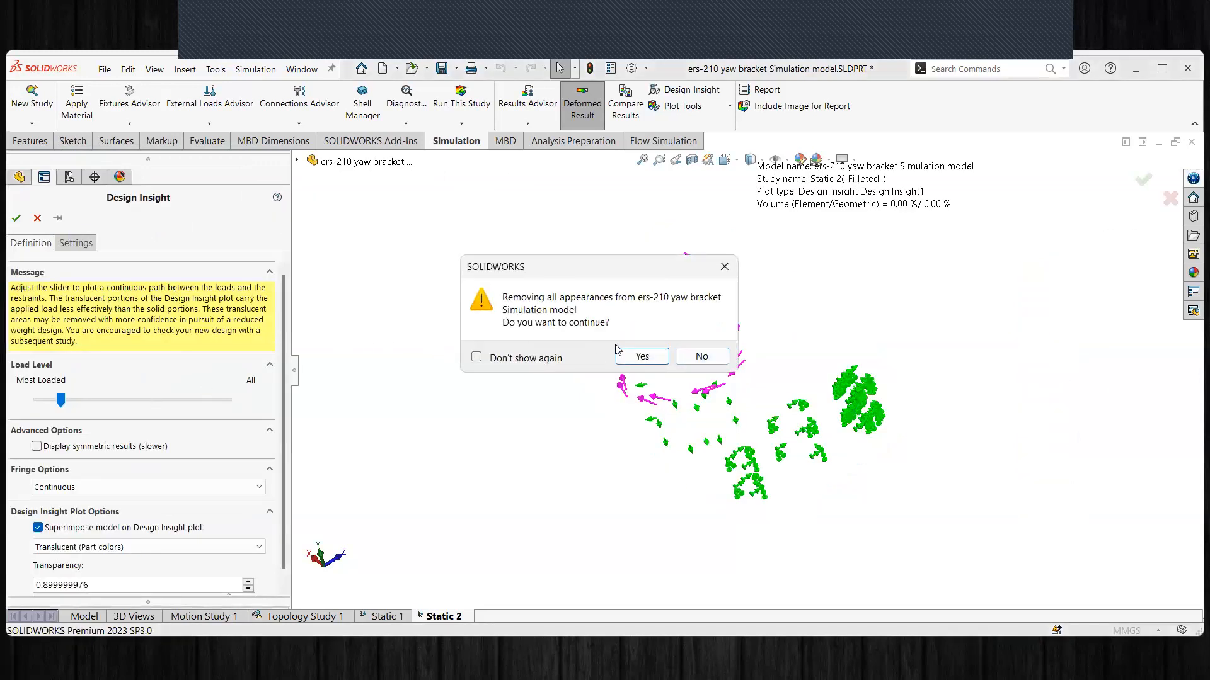
click(638, 355)
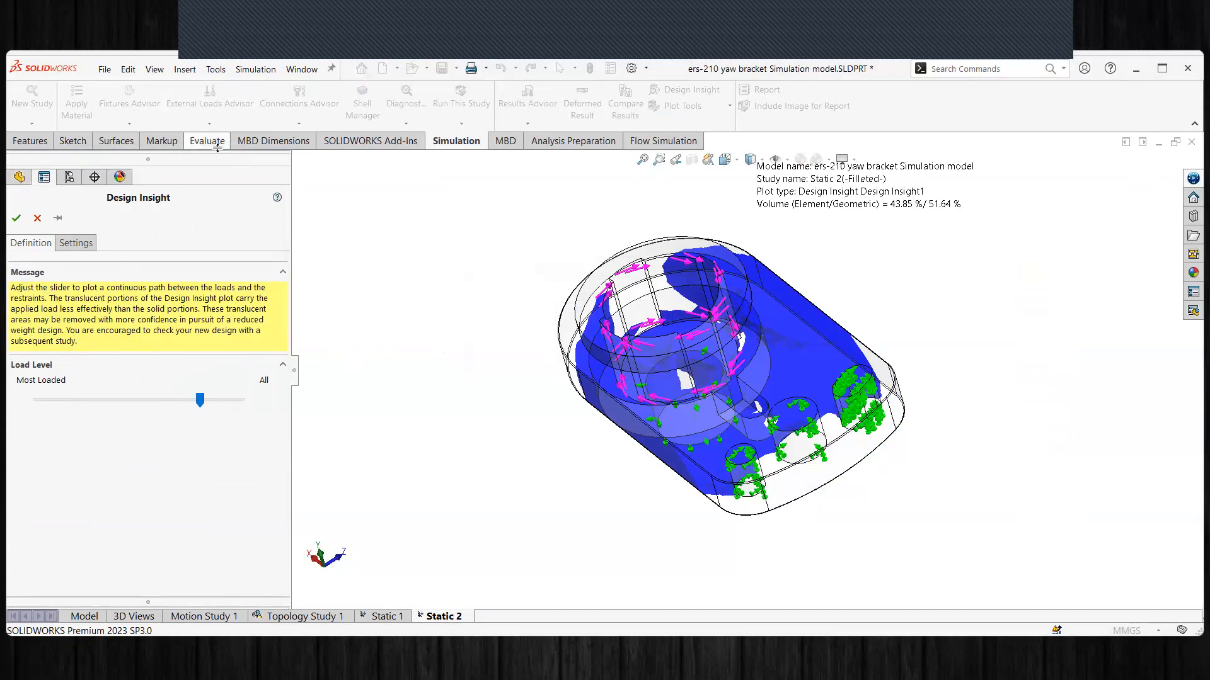
Step: Open the online help for Design Insight in the browser and read its load level and example sections
click(277, 199)
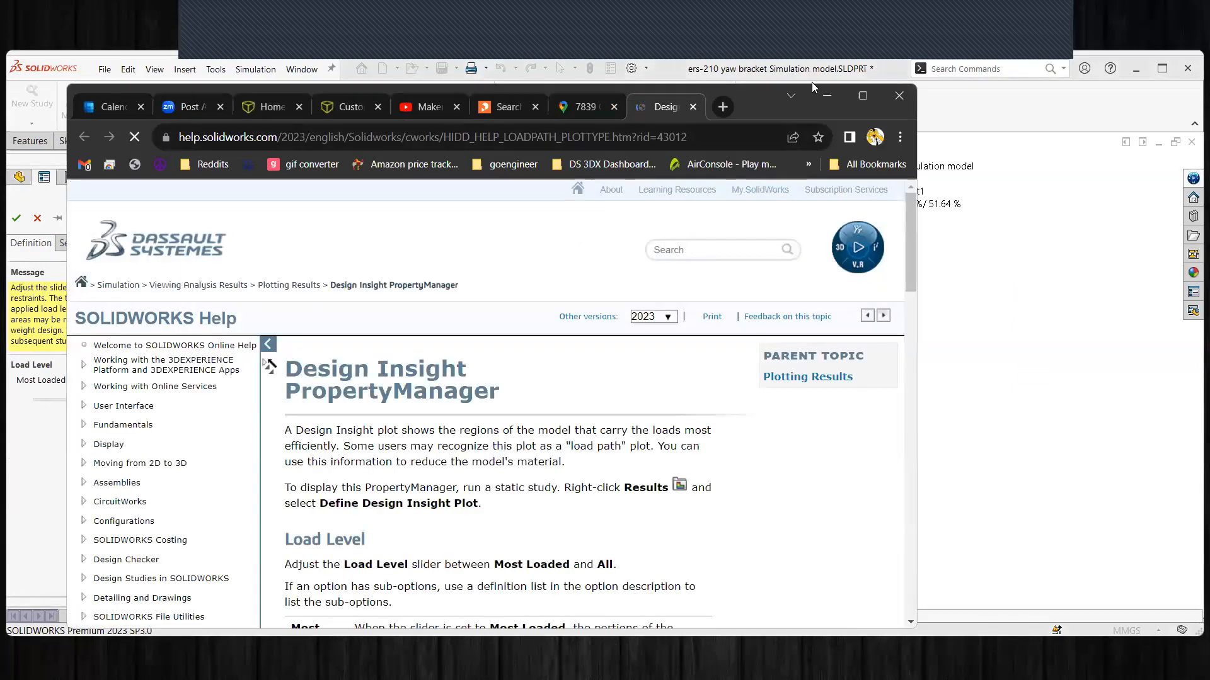
click(863, 95)
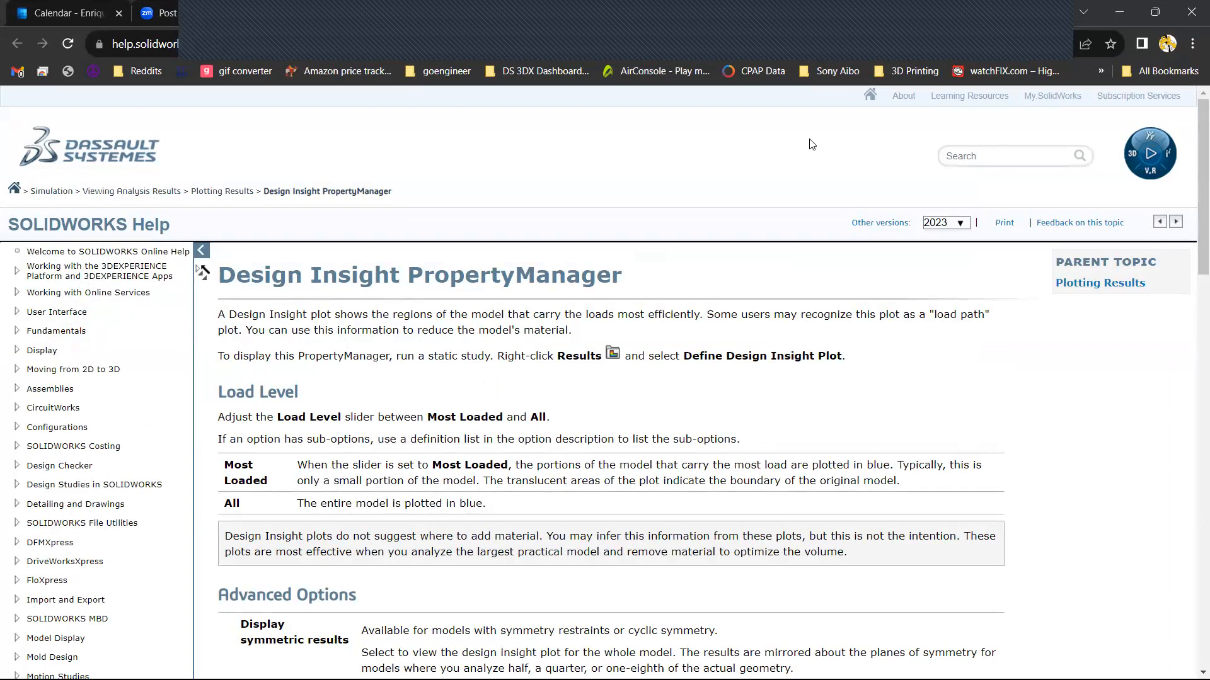
scroll(569, 309, down, 1)
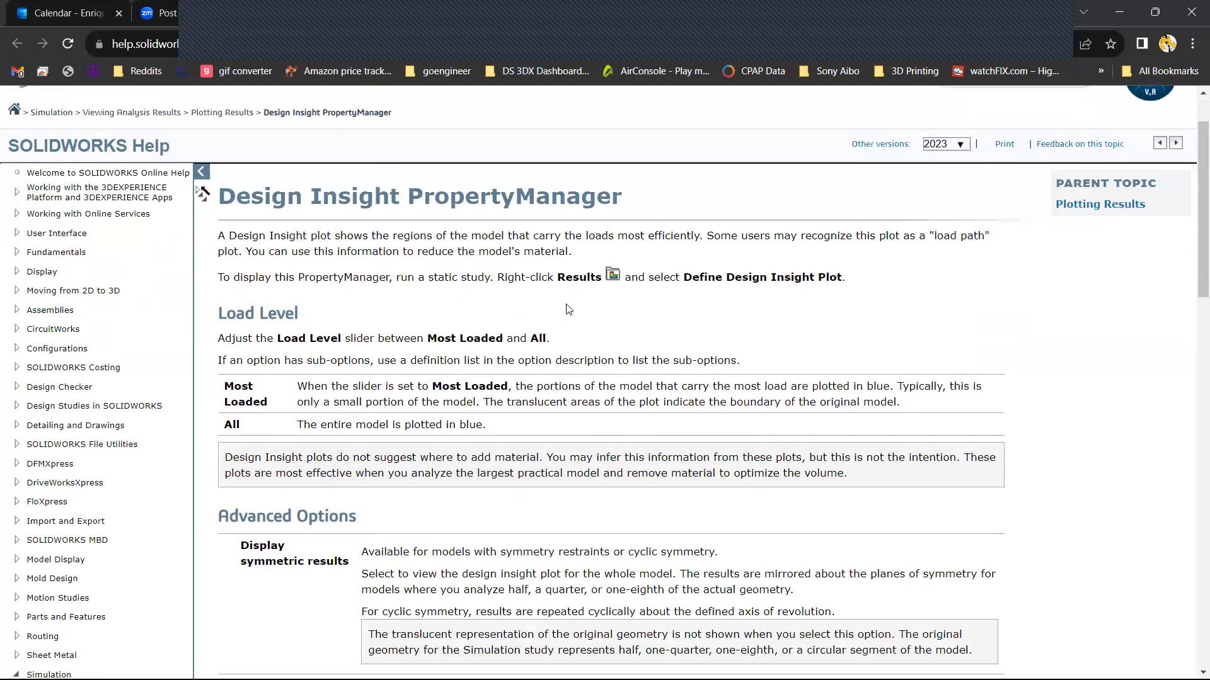
scroll(671, 313, down, 3)
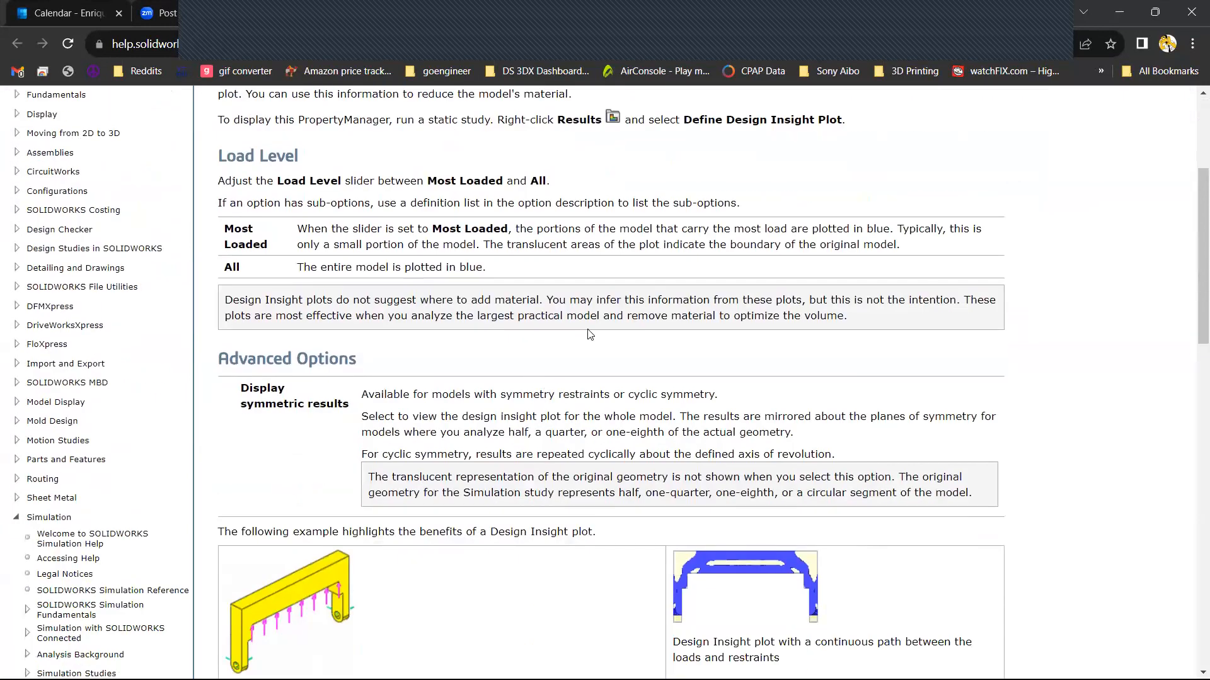
scroll(589, 336, down, 1)
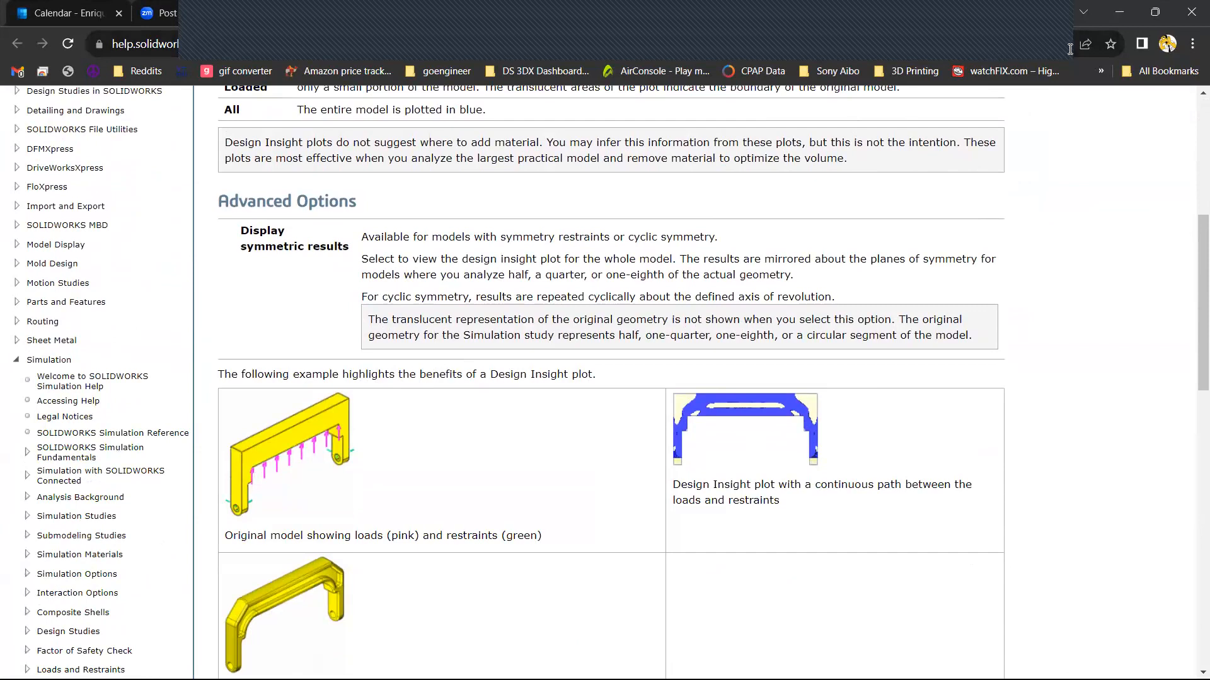
click(1121, 12)
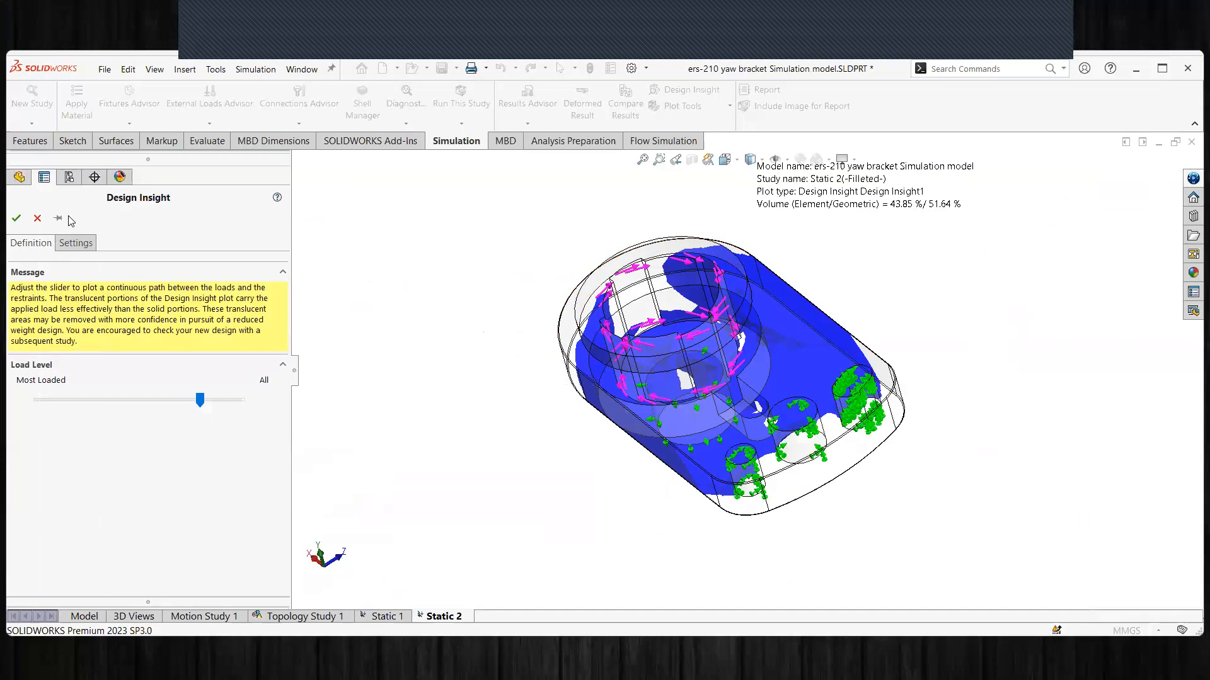
Step: Cancel the Design Insight plot and animate the von Mises stress plot
click(37, 218)
double_click(68, 530)
right_click(56, 533)
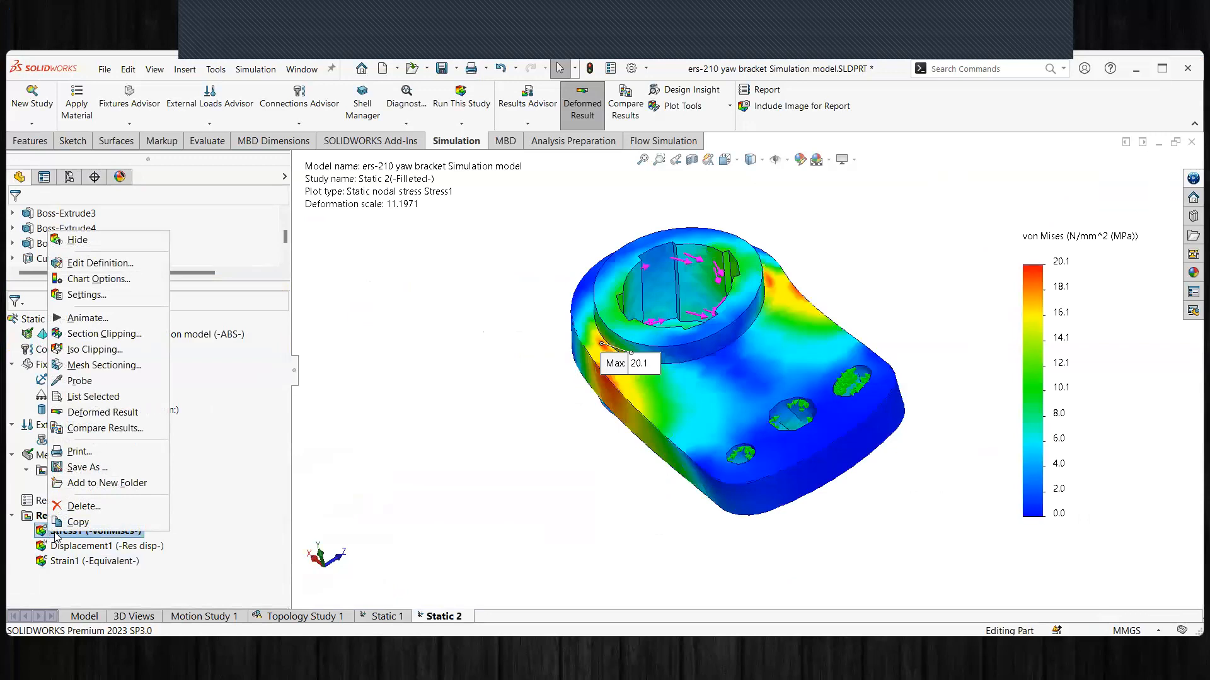
click(87, 318)
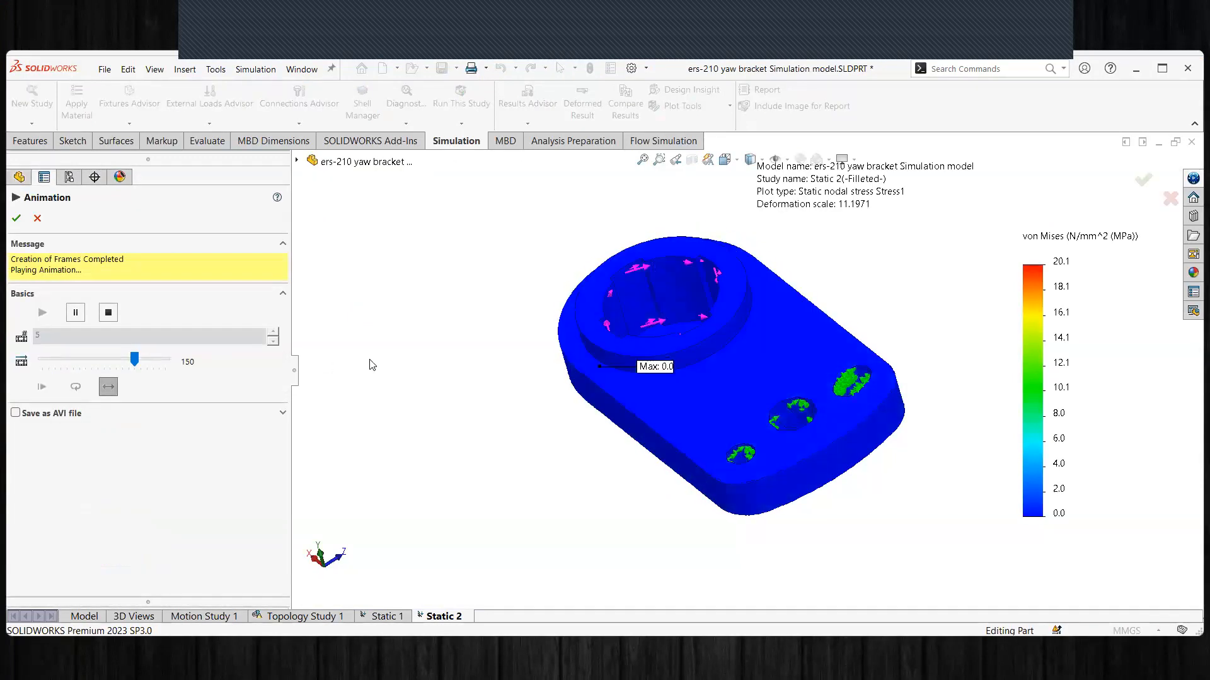
Step: Close the von Mises stress animation and move the maximum stress annotation clear of the bracket
click(37, 218)
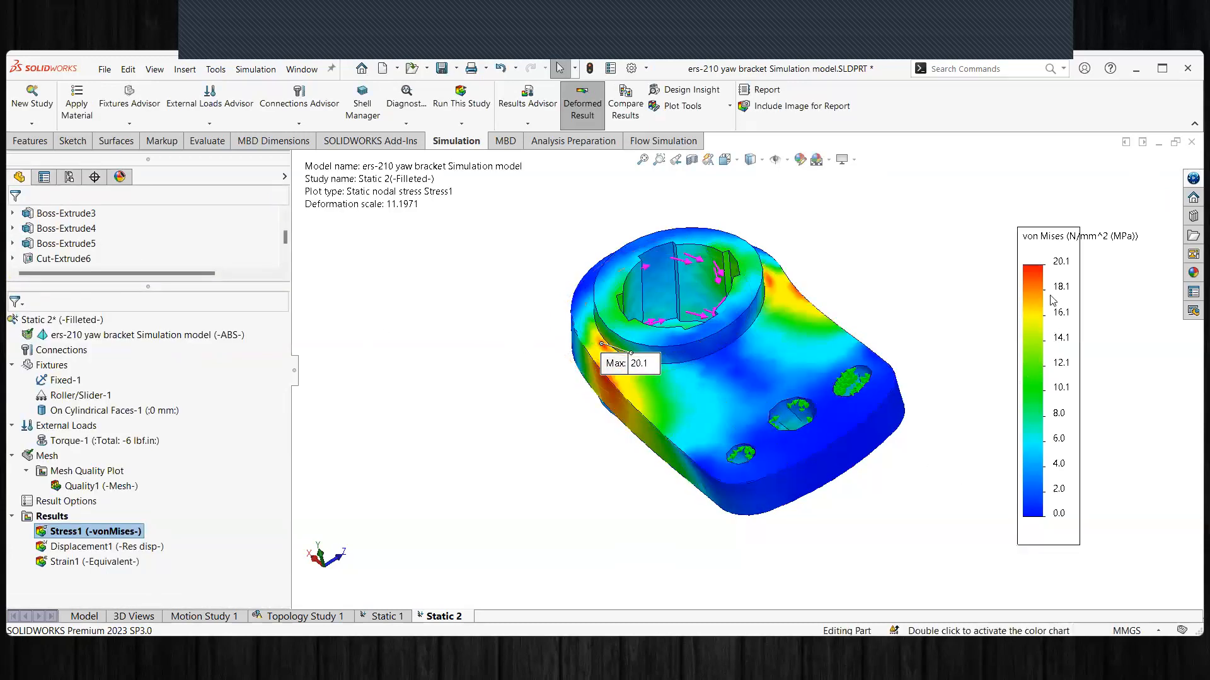
drag(626, 366, 504, 304)
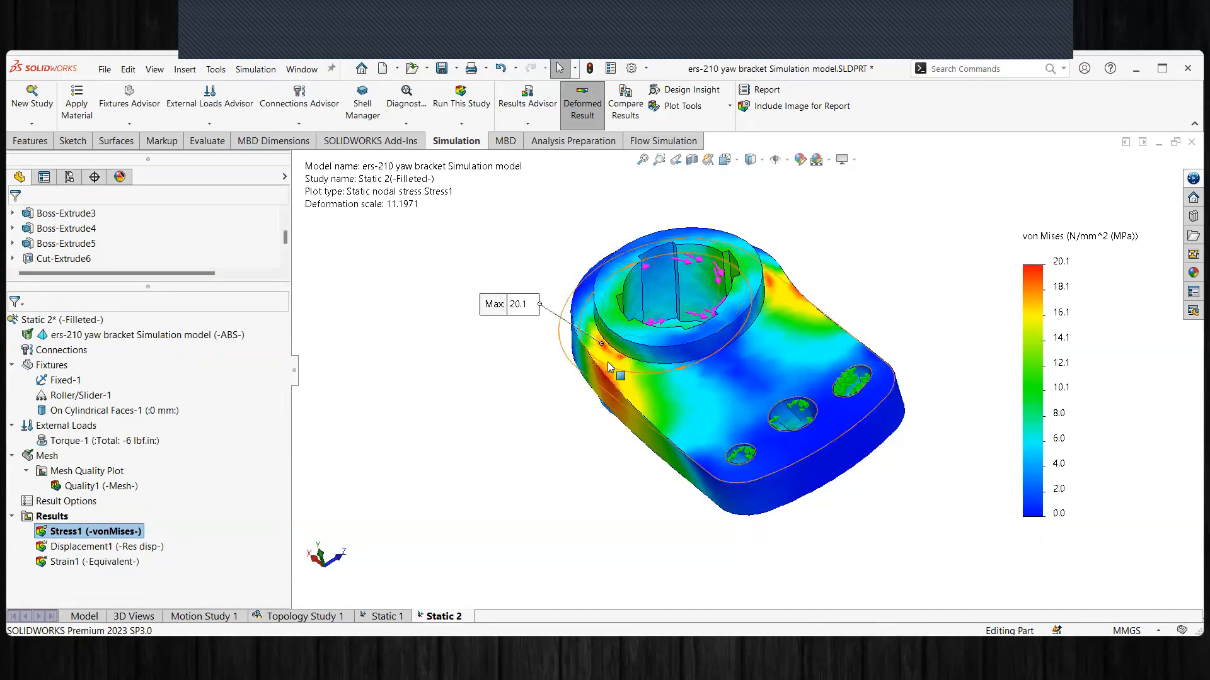
Step: Turn off the automatic maximum for the von Mises plot's legend and set its maximum value to 15
right_click(48, 537)
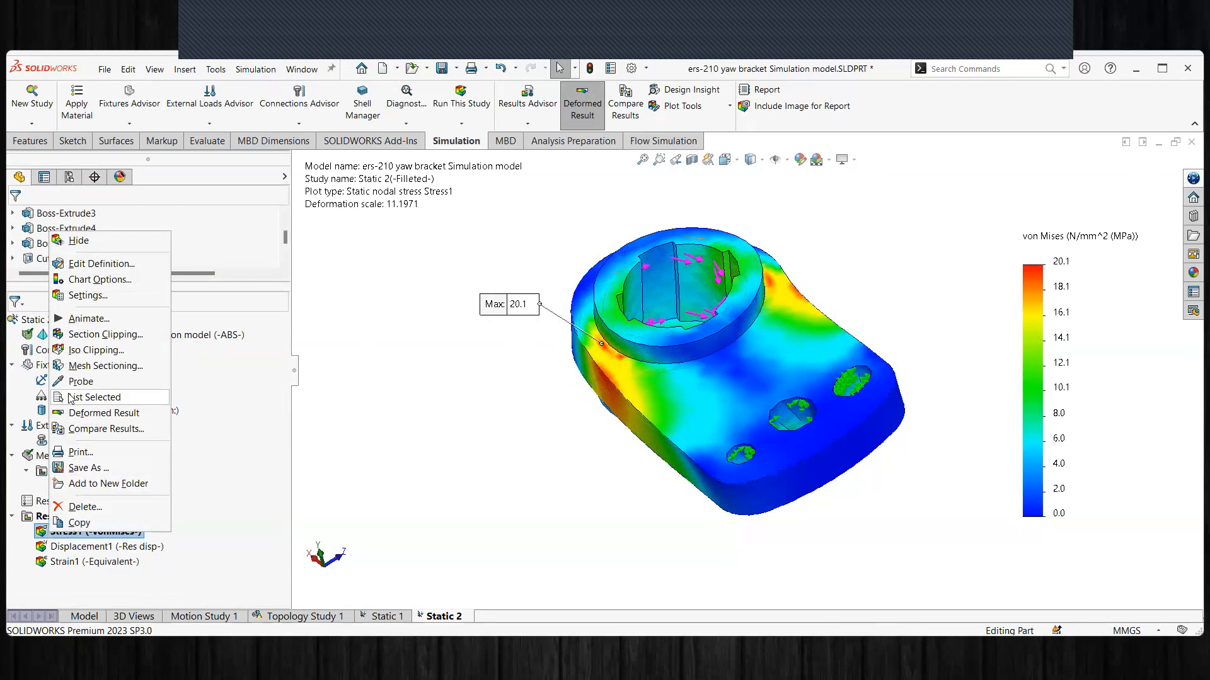
click(96, 280)
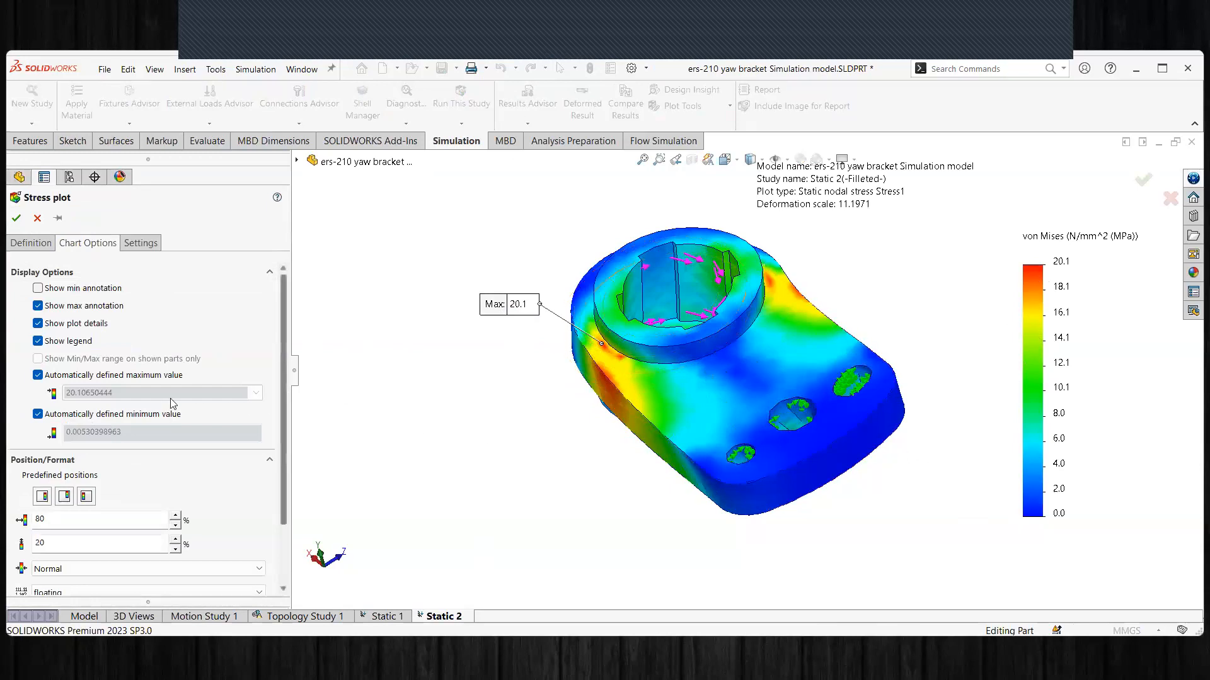
click(38, 375)
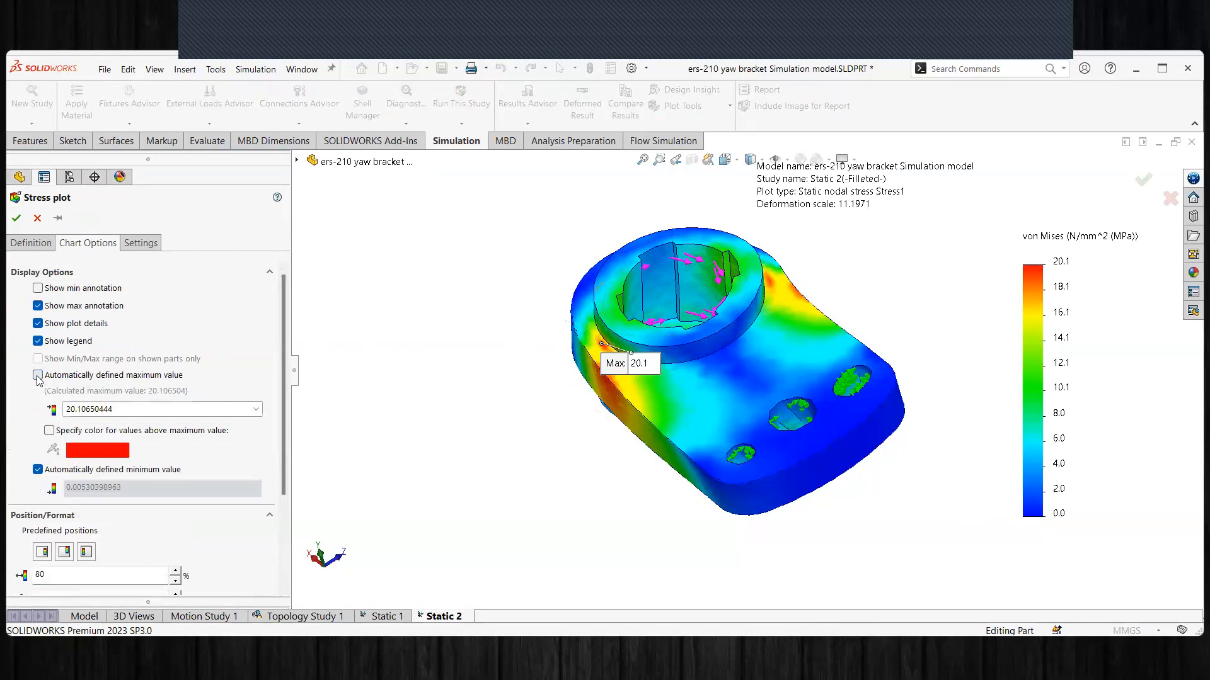
double_click(130, 410)
text(15)
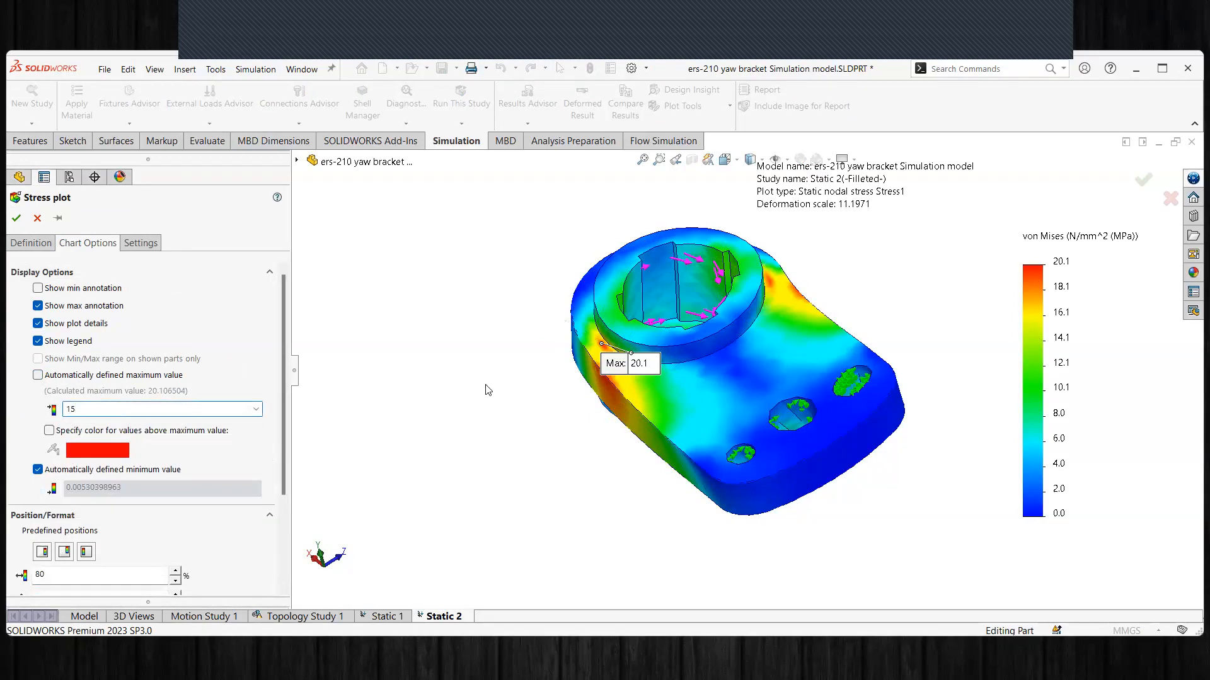
click(541, 398)
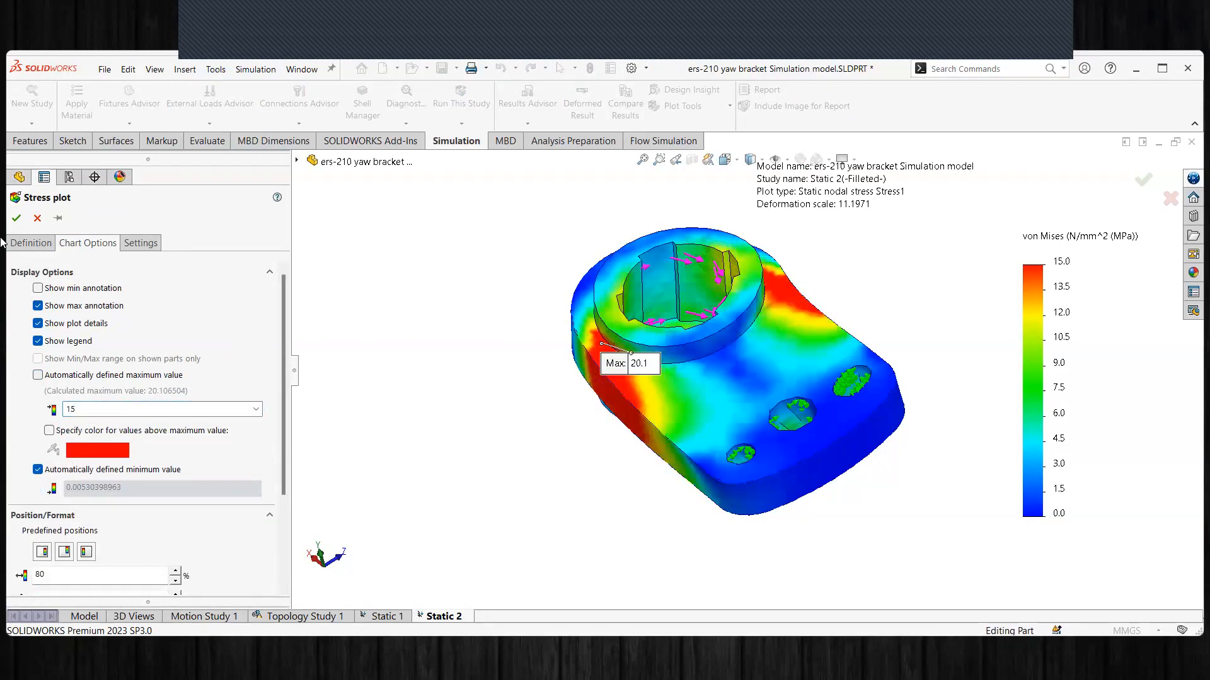
click(16, 218)
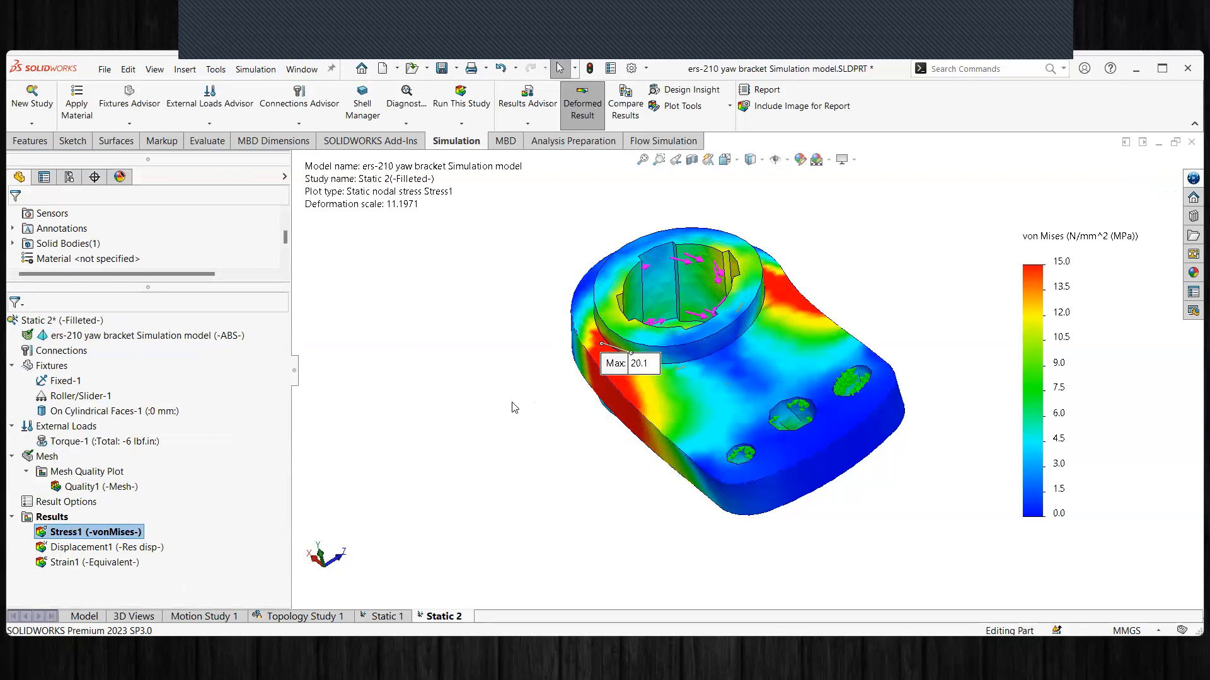
Step: Probe the von Mises stress at three locations in the red and yellow zones beside the raised ring, on the far side
right_click(48, 534)
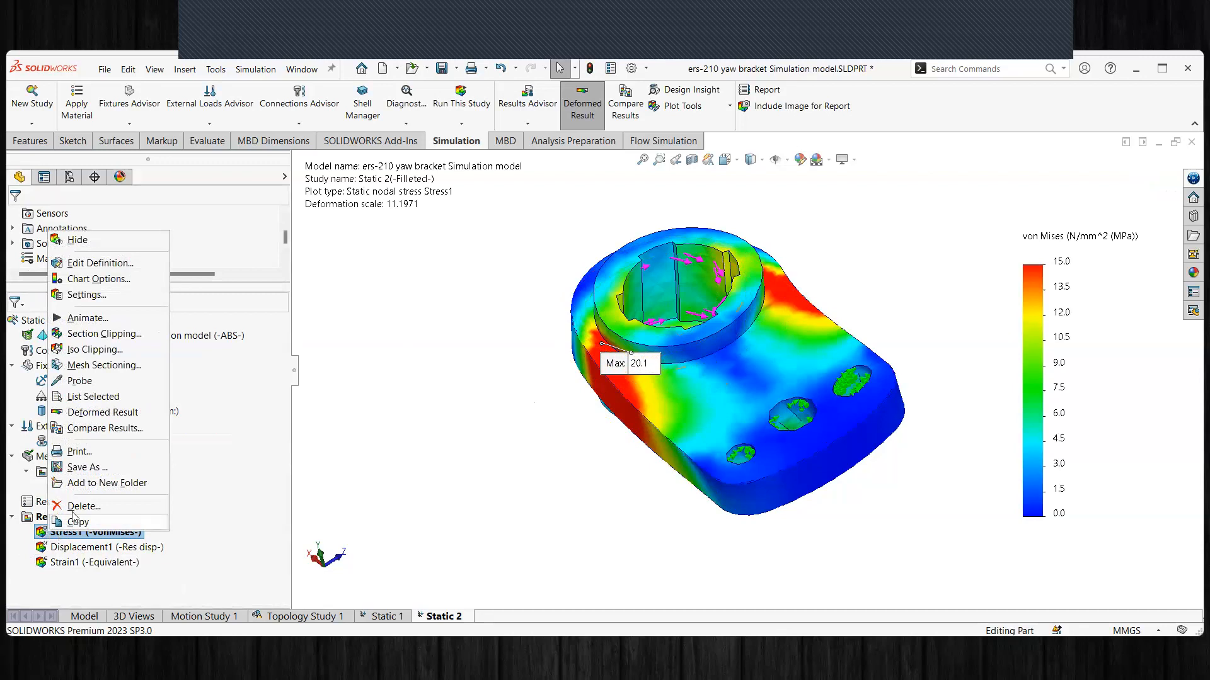
click(99, 381)
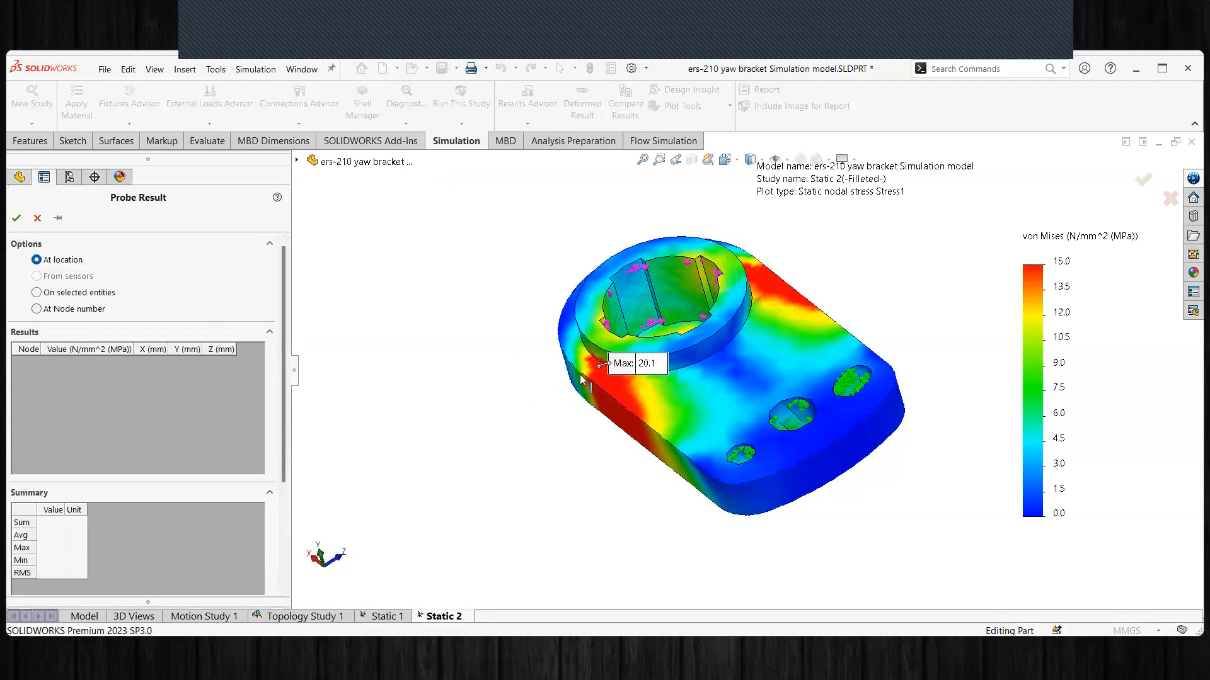
click(780, 294)
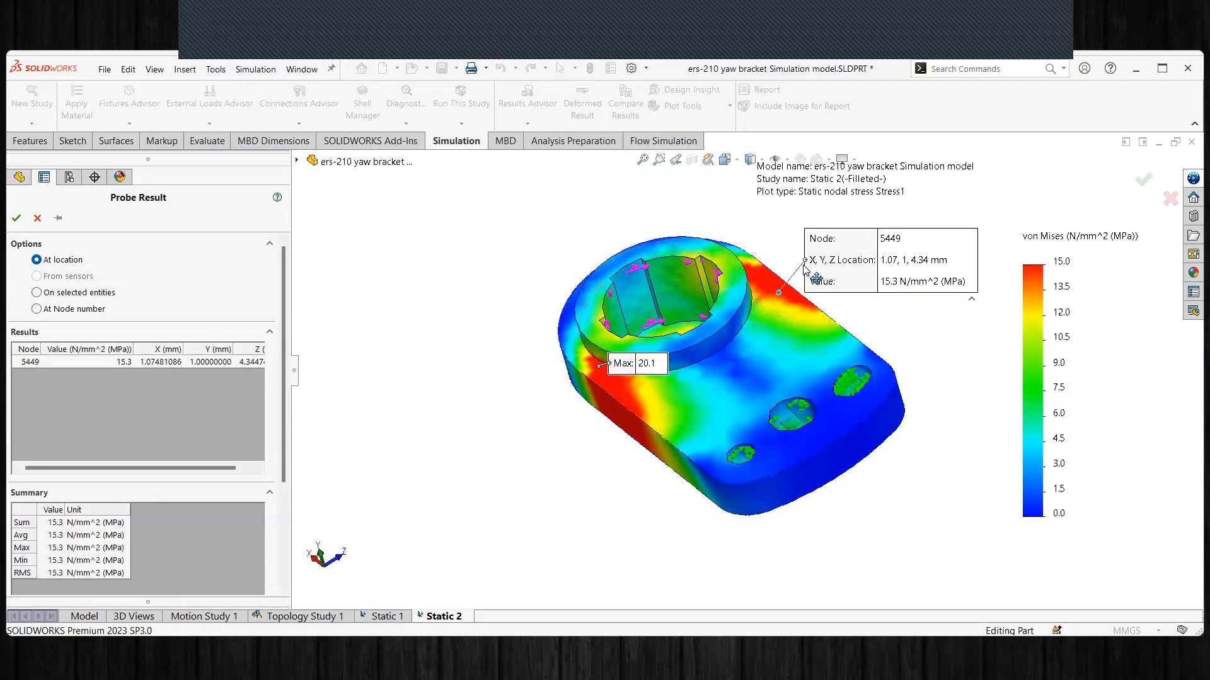
scroll(761, 338, down, 5)
click(759, 360)
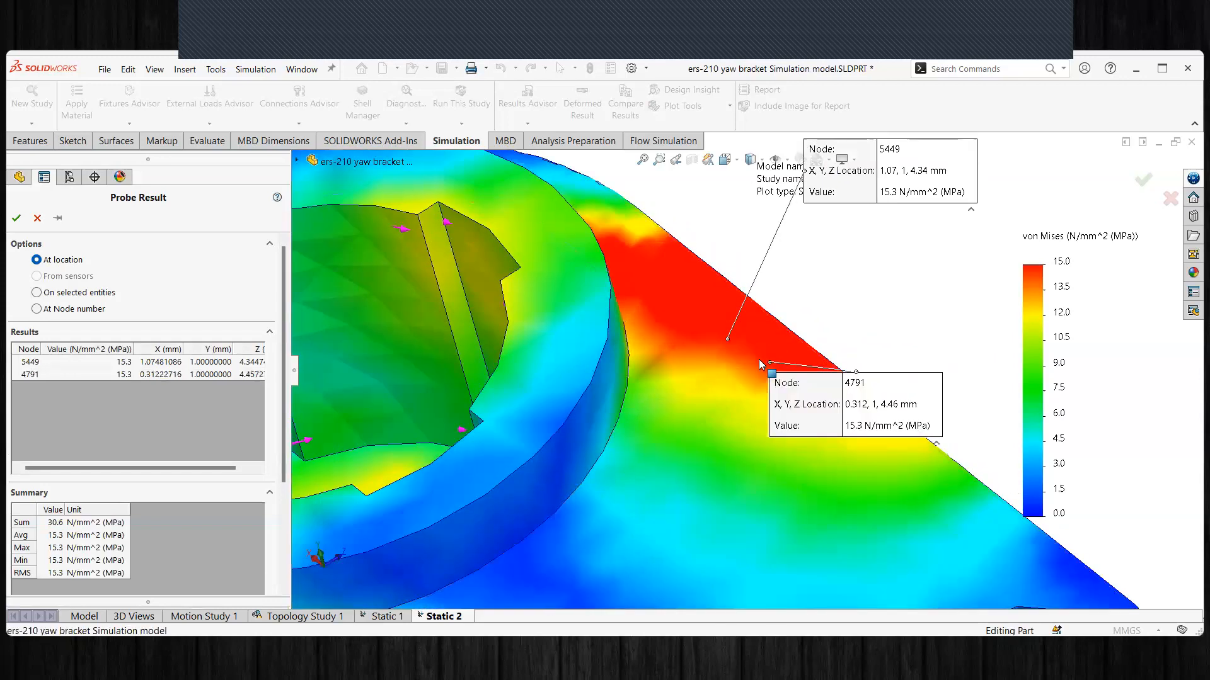
click(753, 398)
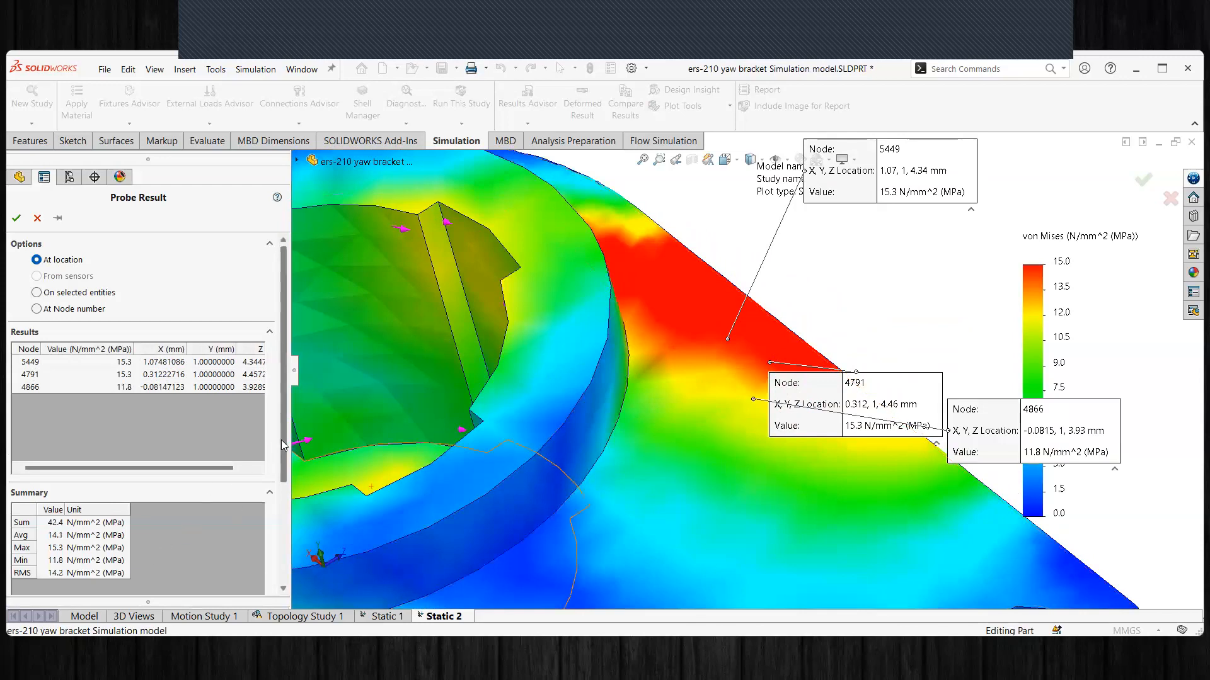
Step: Graph the stress at the three probed nodes, then close the graph
drag(281, 439, 272, 531)
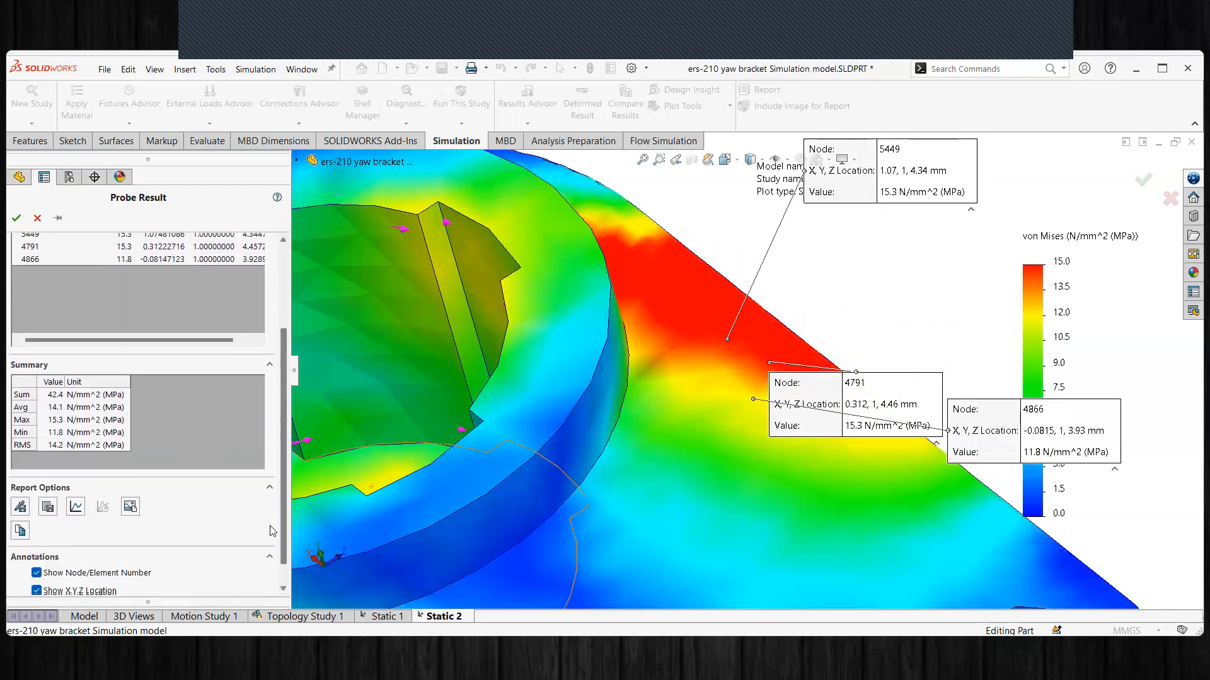
click(76, 497)
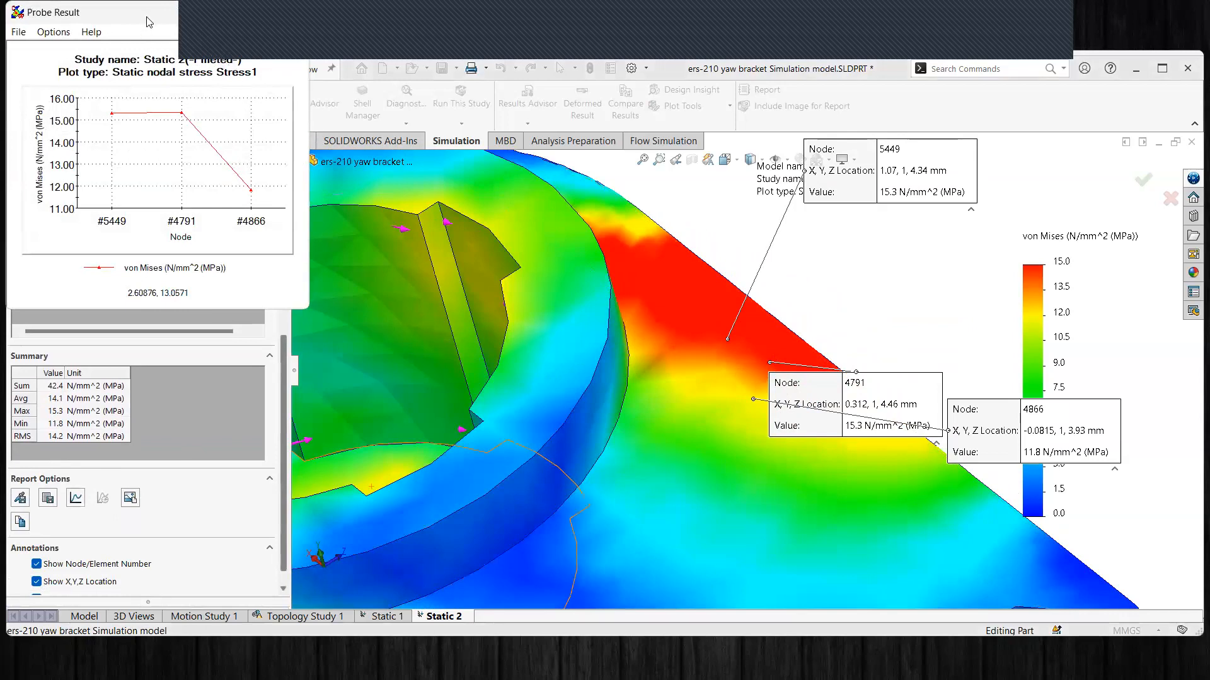
drag(149, 22, 290, 151)
click(434, 142)
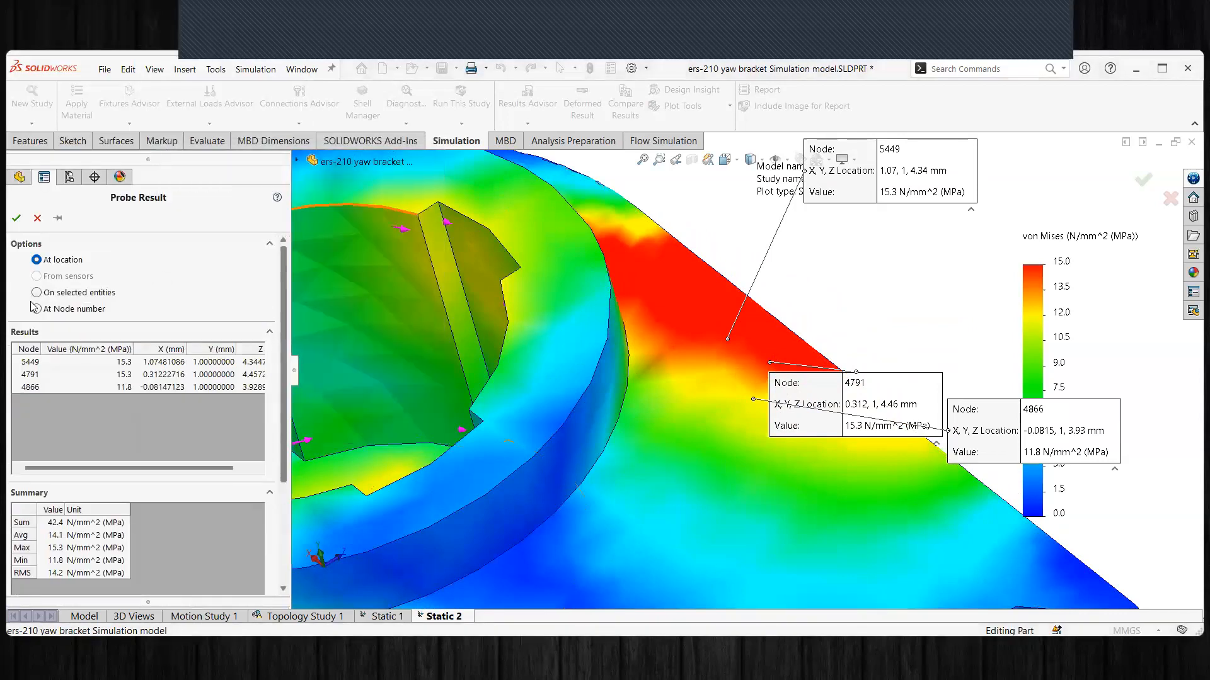
Step: Switch the probe to selected entities and list the stress values along the bracket's long straight outer edge
click(37, 293)
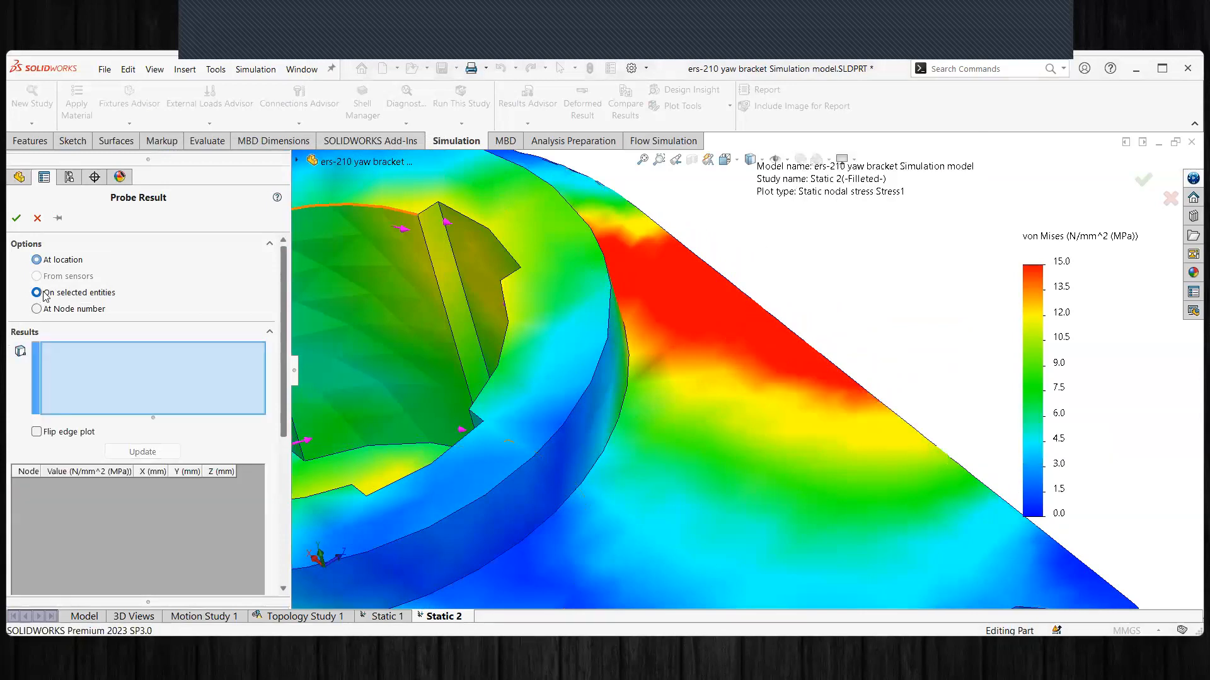
click(810, 347)
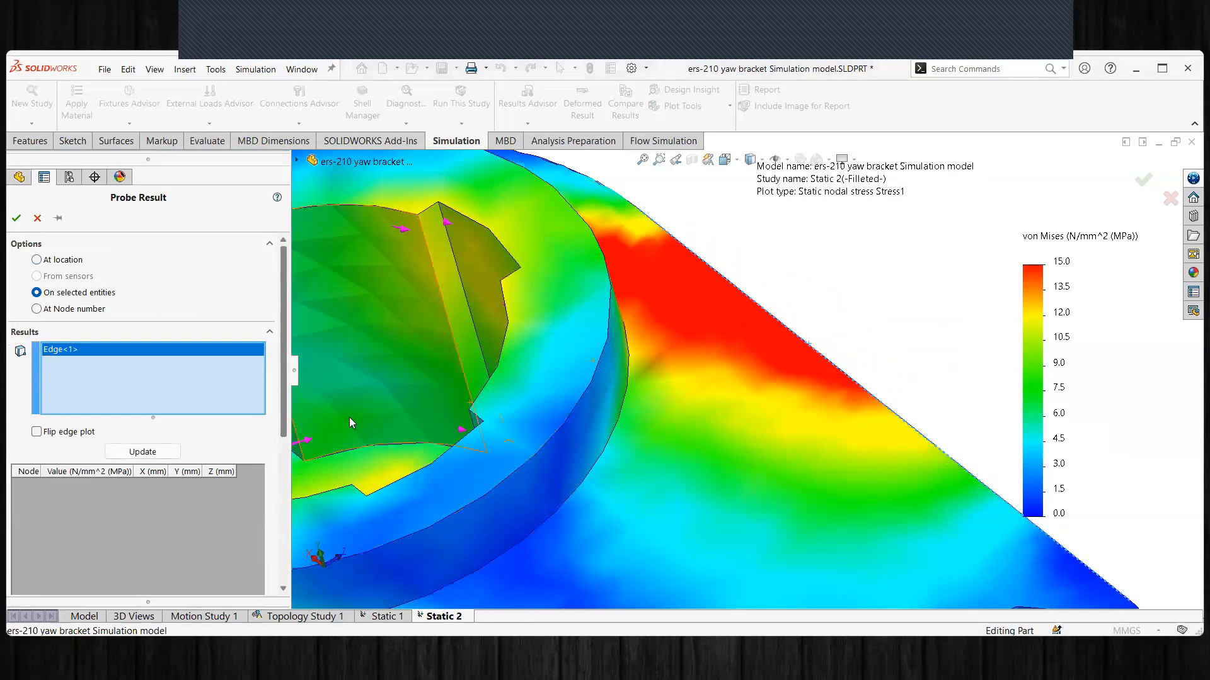
click(168, 452)
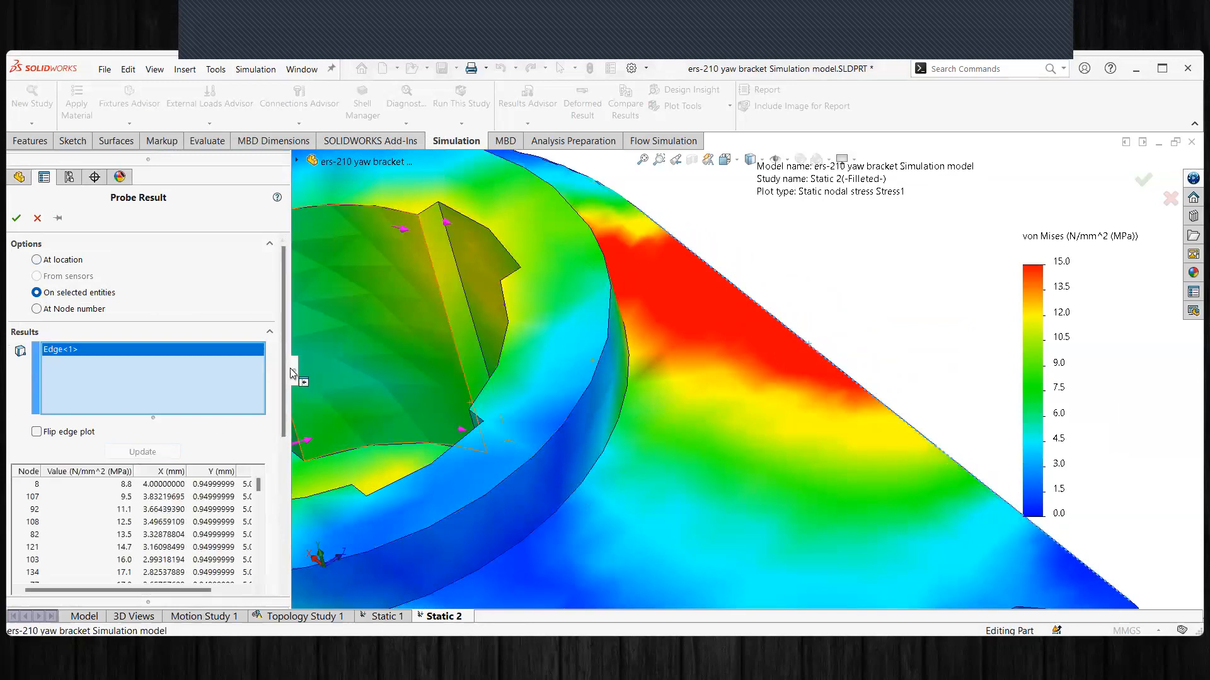
Step: Graph the stress along the selected edge, review the curve, and close both the graph and the probe
scroll(282, 364, down, 5)
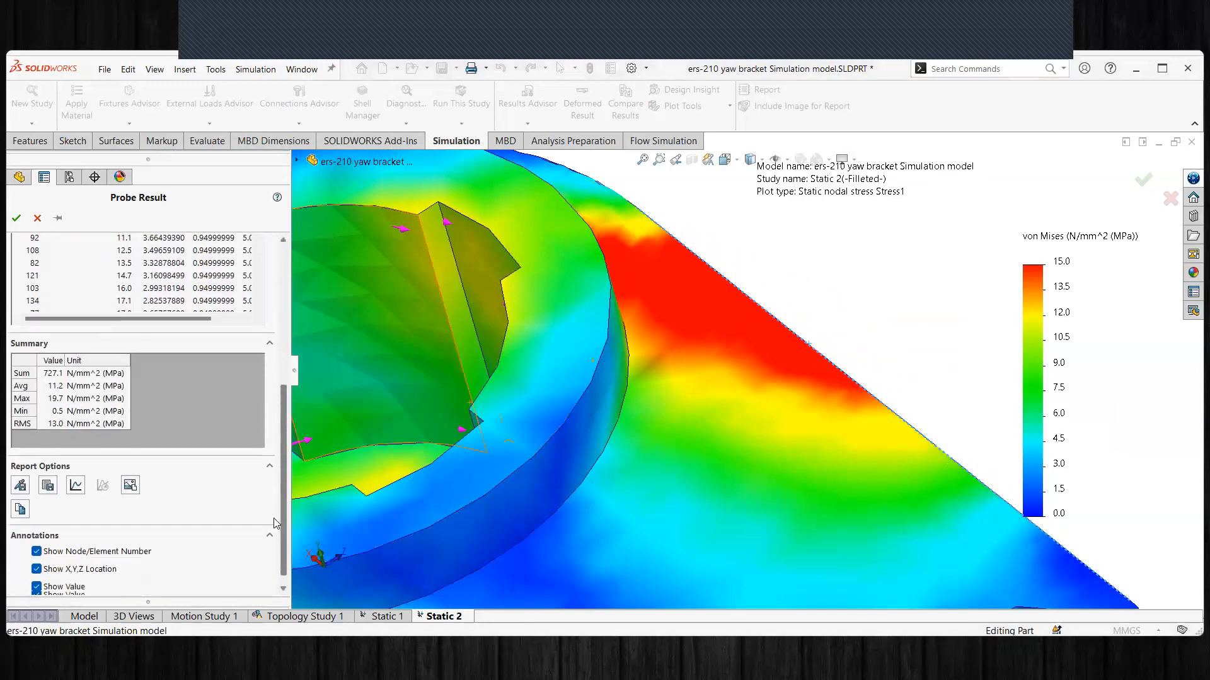
click(75, 482)
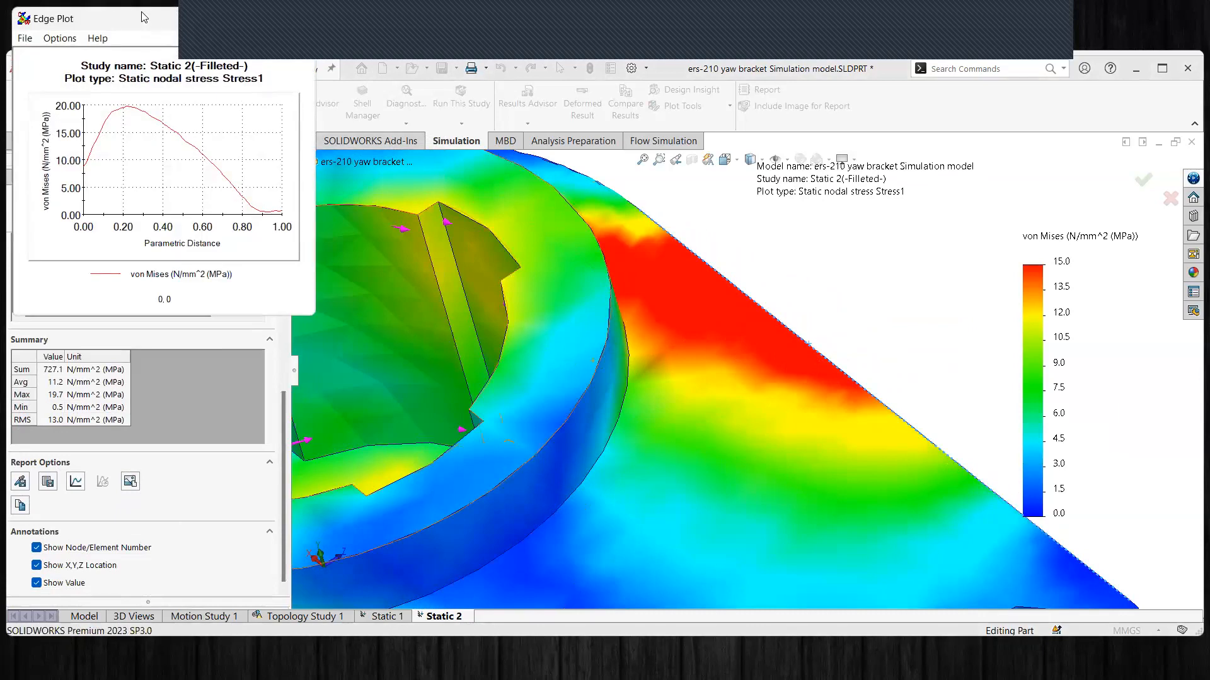
drag(143, 17, 437, 163)
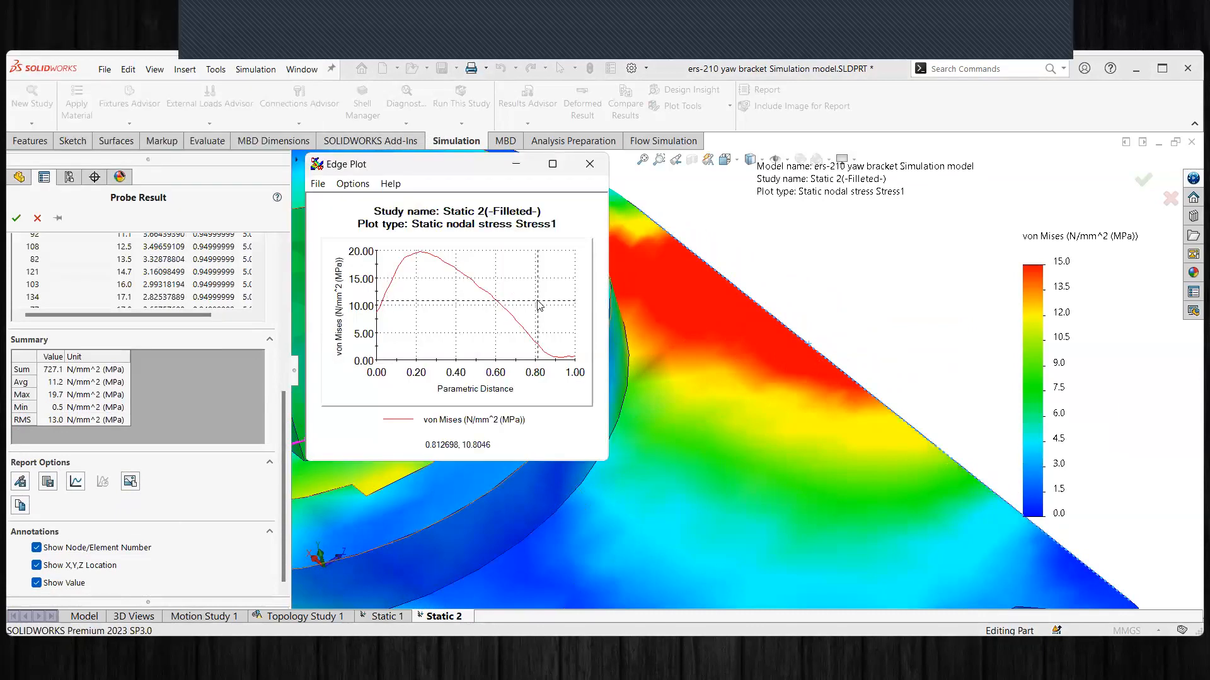
click(600, 172)
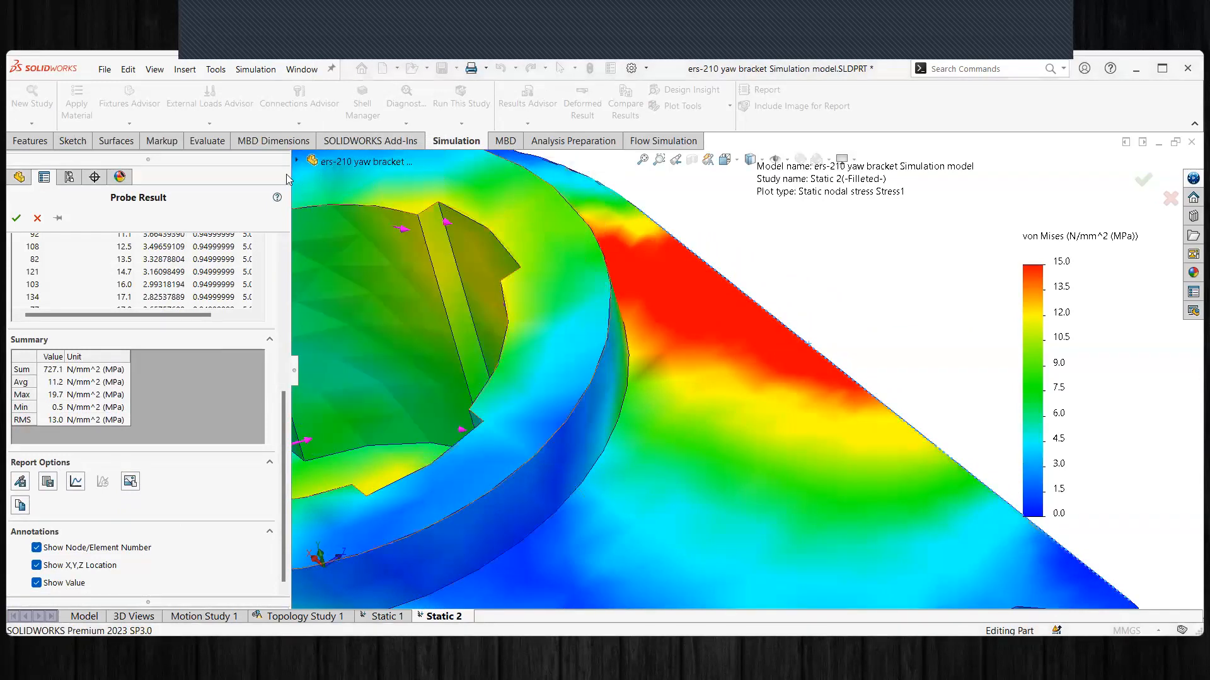
click(37, 218)
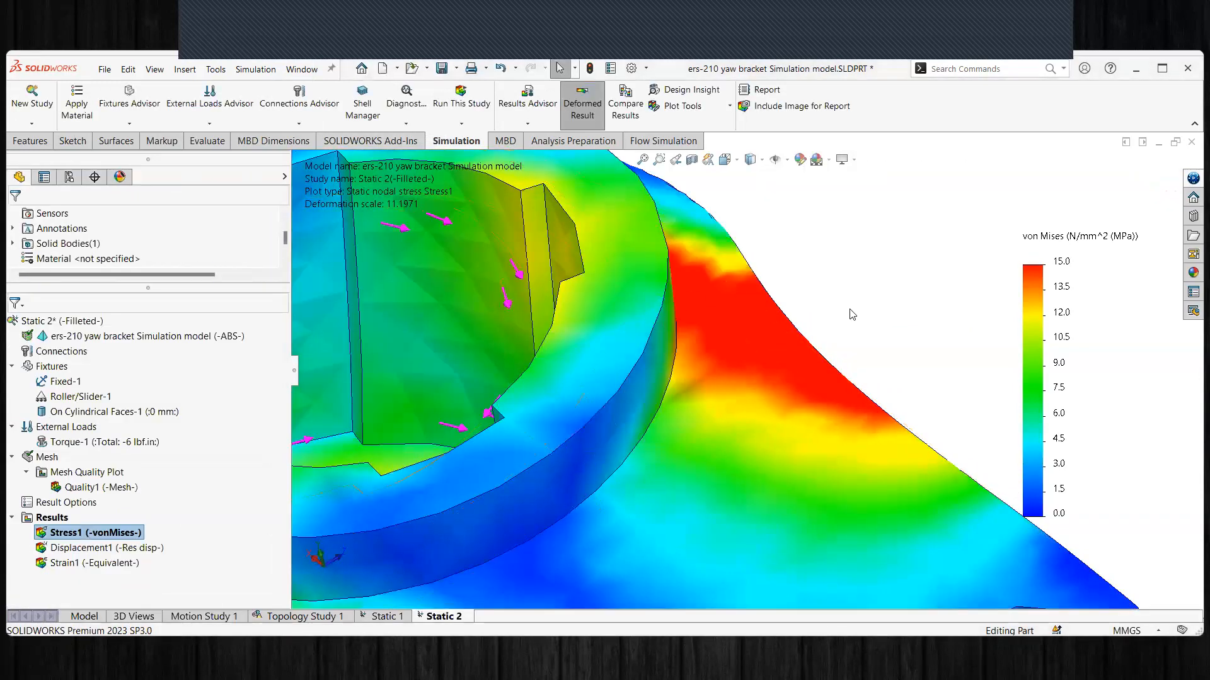
scroll(809, 338, up, 2)
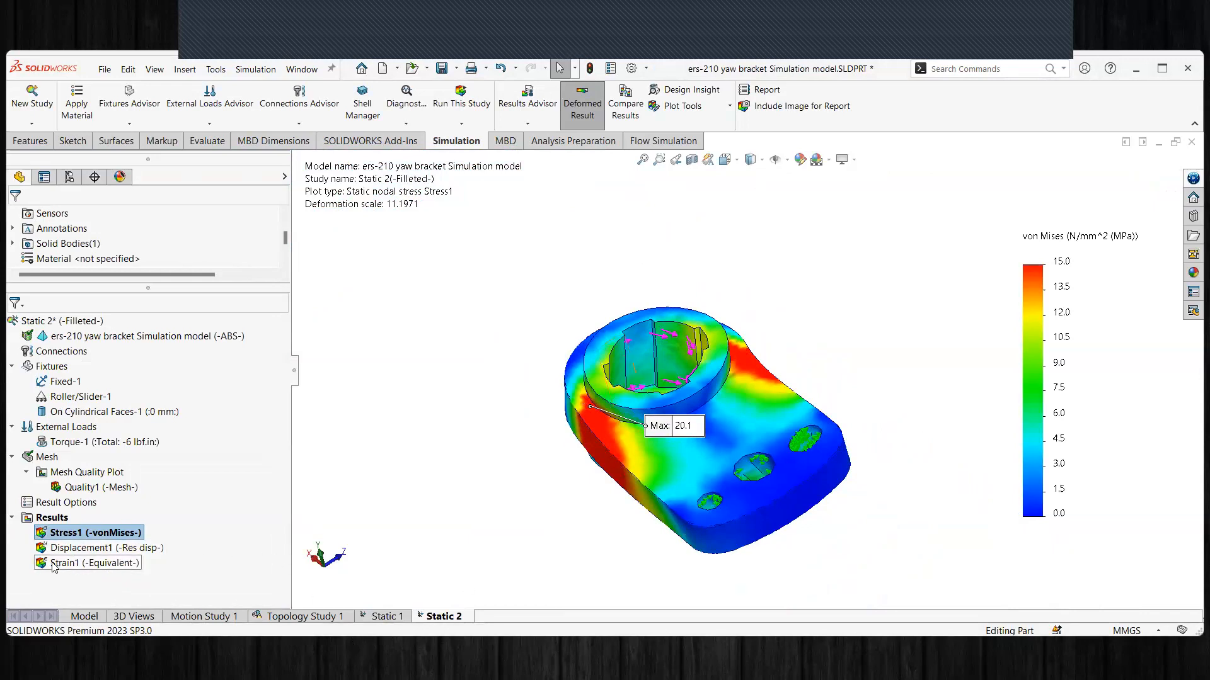
right_click(71, 534)
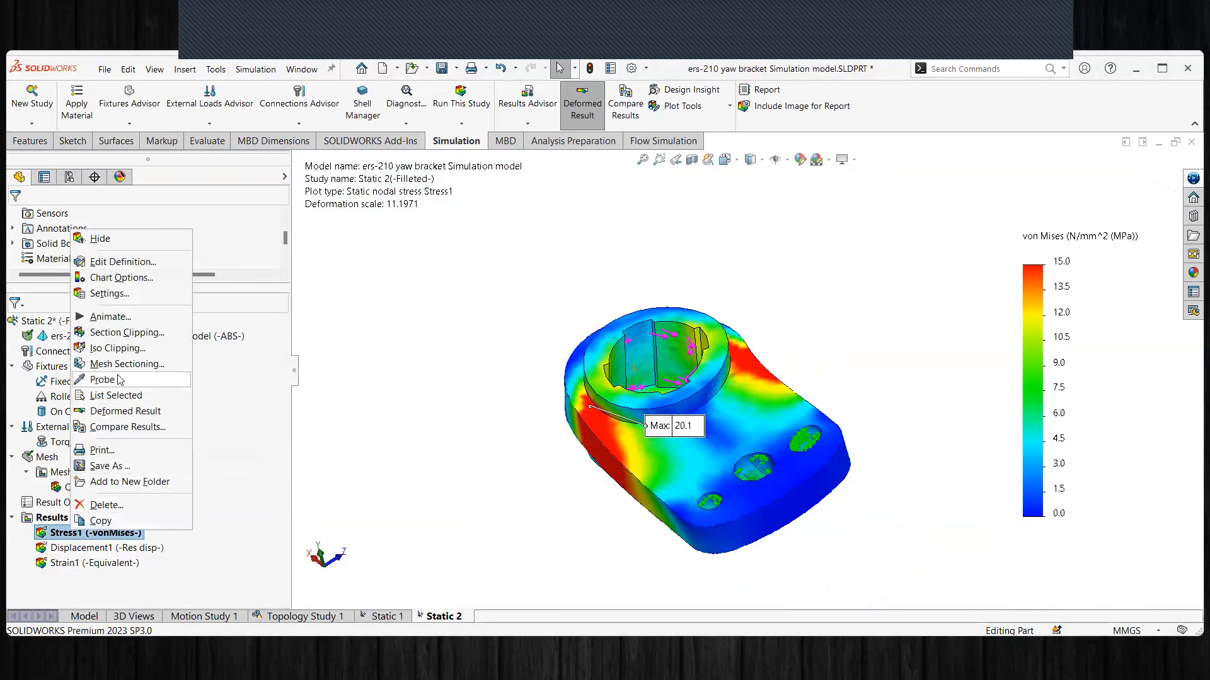
click(390, 430)
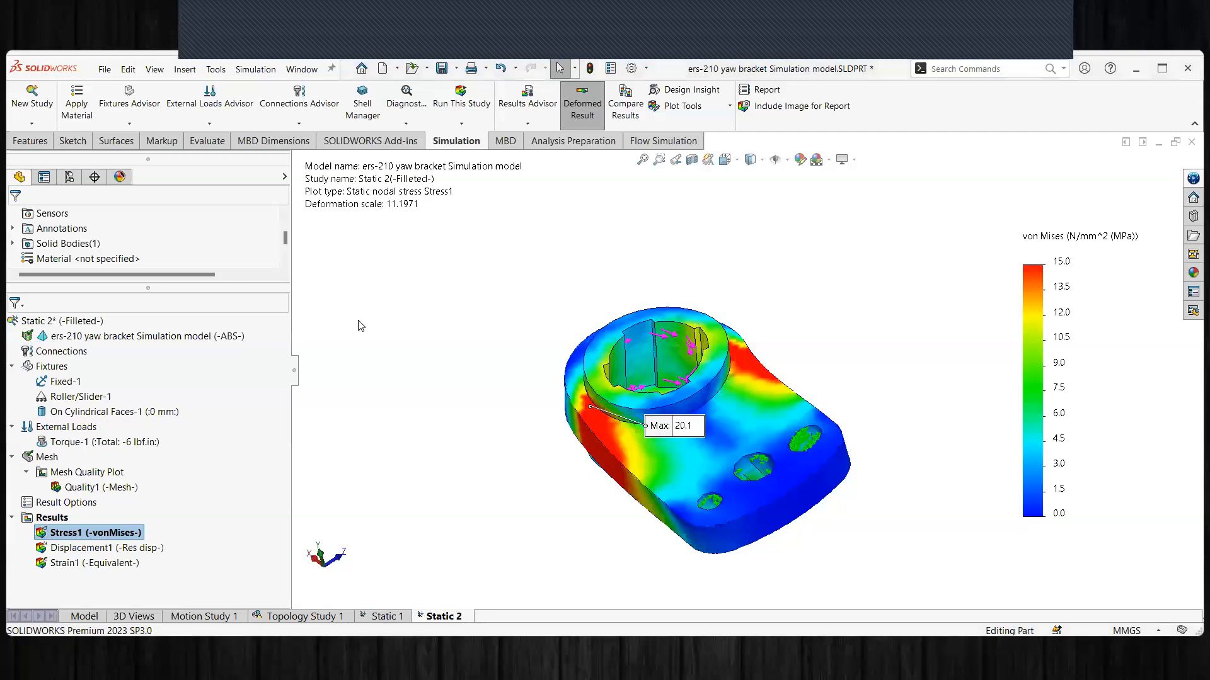
Step: Switch to the Simulation 101 presentation in PowerPoint and select slide 24, Simulation Study Results
key(alt+Tab)
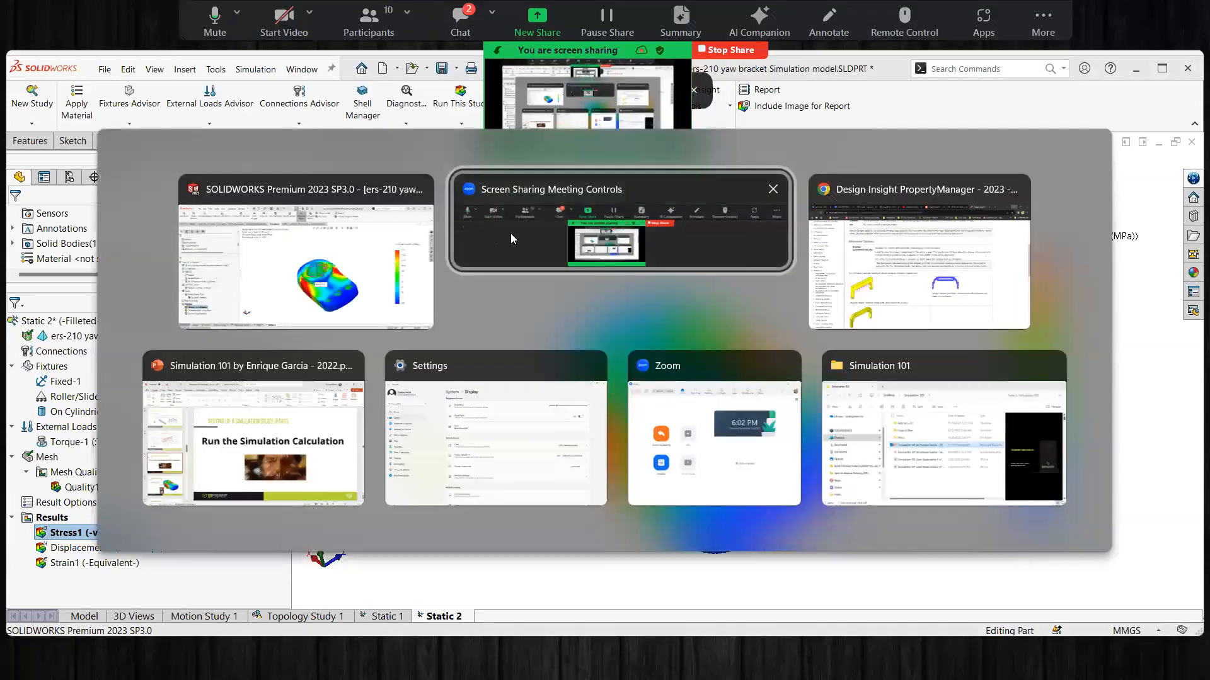
click(257, 443)
scroll(160, 514, down, 3)
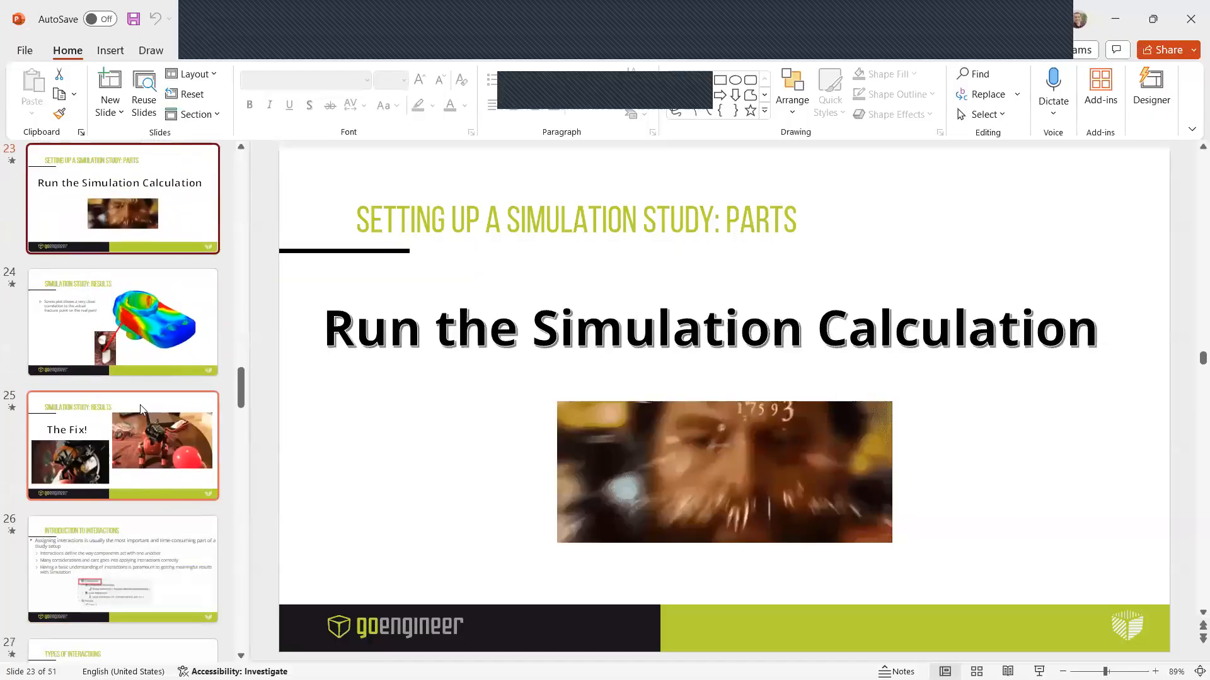
click(150, 329)
key(shift+F5)
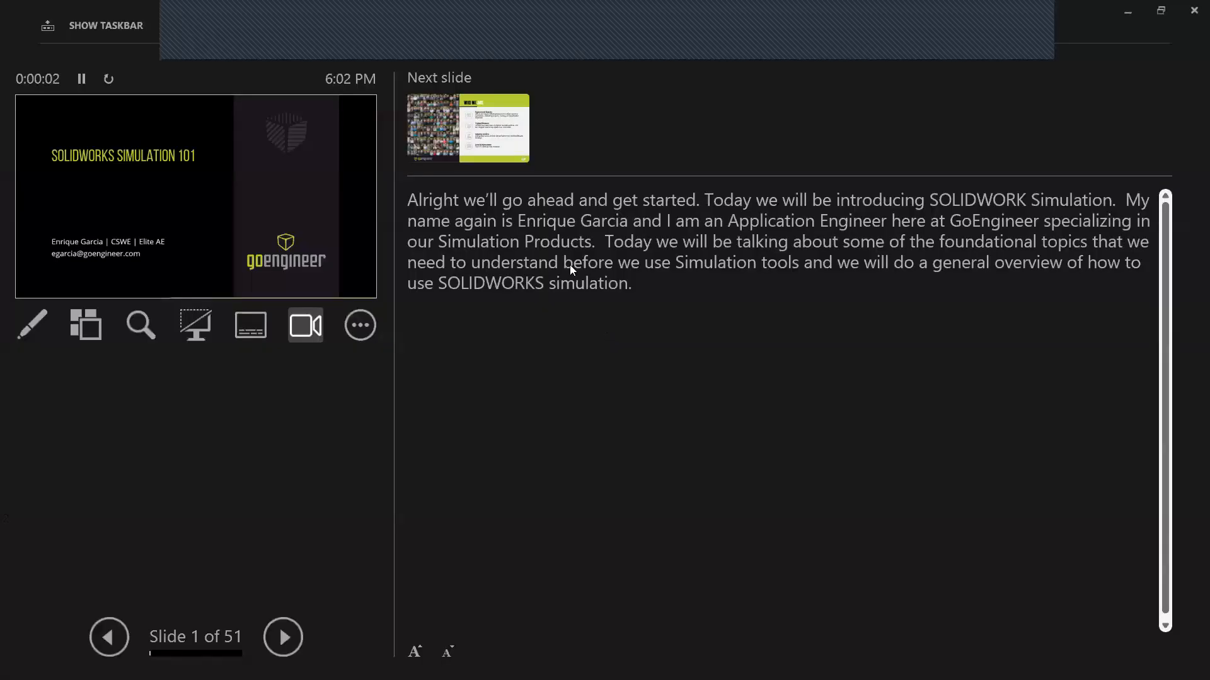
key(Right)
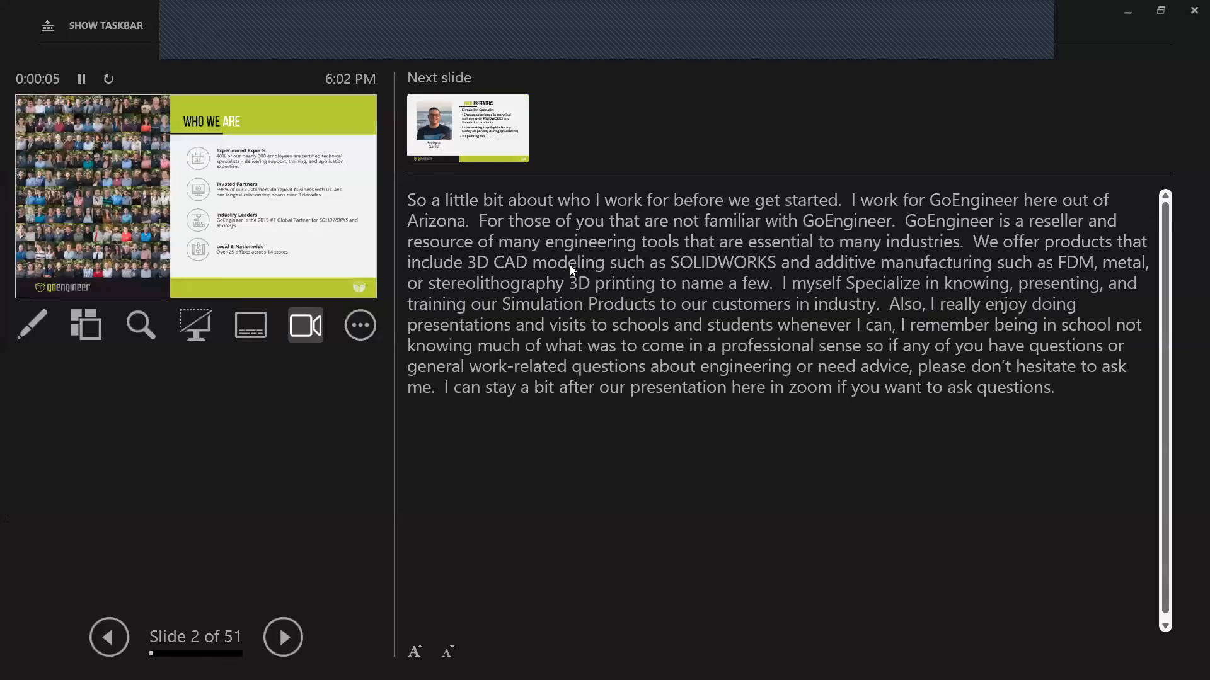
key(Right)
key(Right)
key(Right)
key(Right)
key(Right)
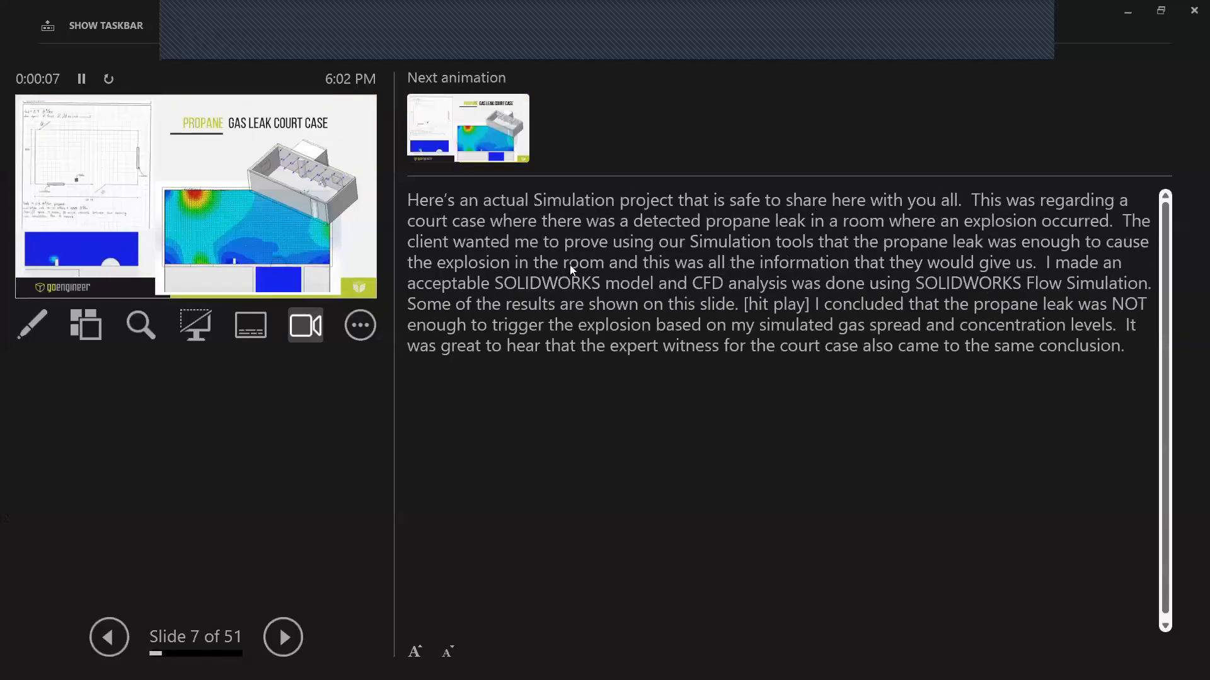
key(Right)
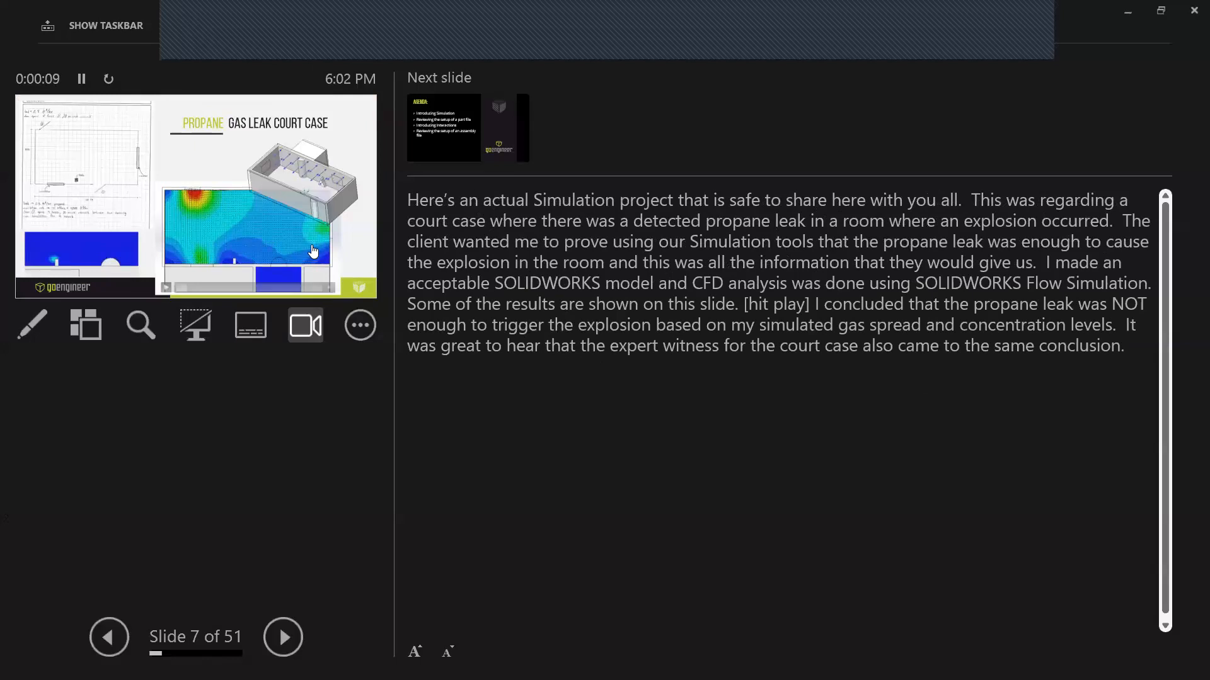
click(1192, 14)
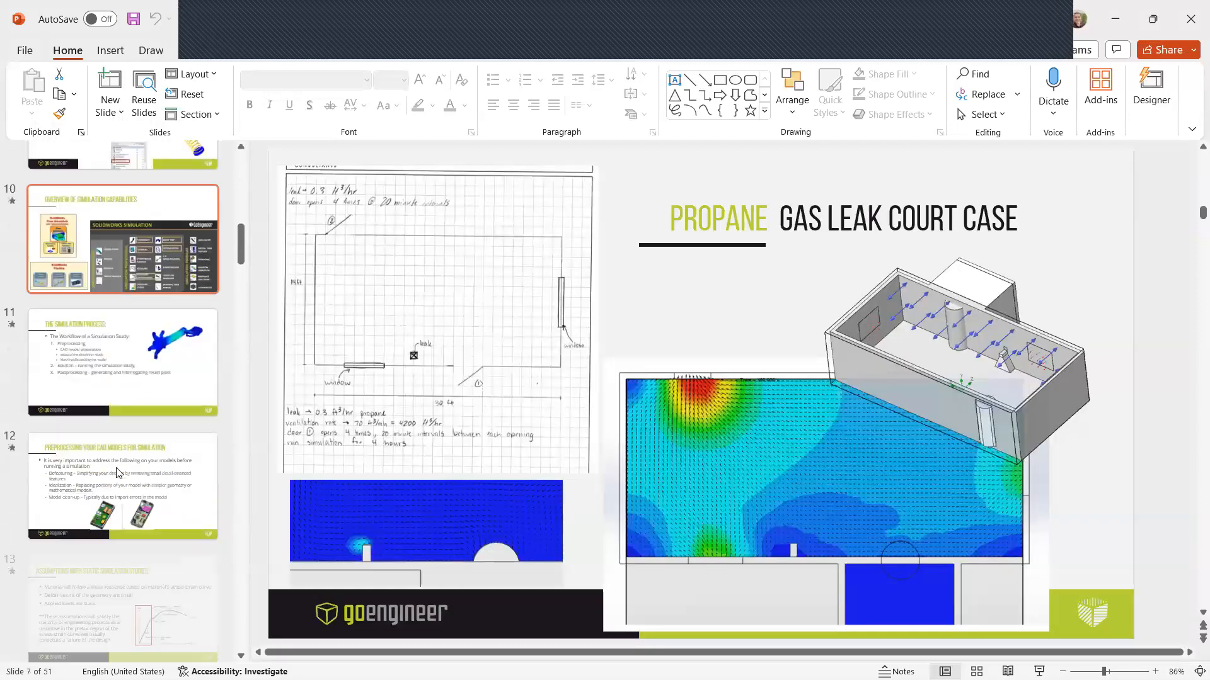
Step: Find slide 24, Simulation Study: Results, in the slide list and bring it up for editing
scroll(115, 469, down, 1)
scroll(114, 437, up, 3)
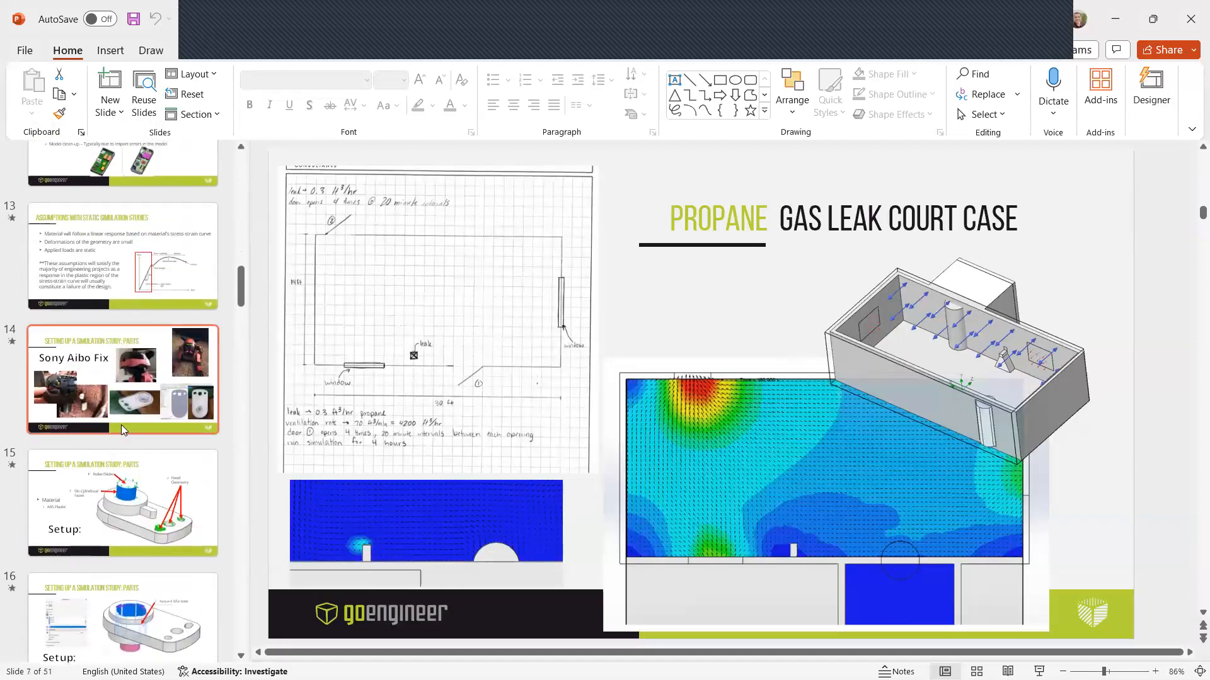
scroll(121, 424, down, 4)
scroll(121, 432, down, 5)
scroll(121, 438, up, 6)
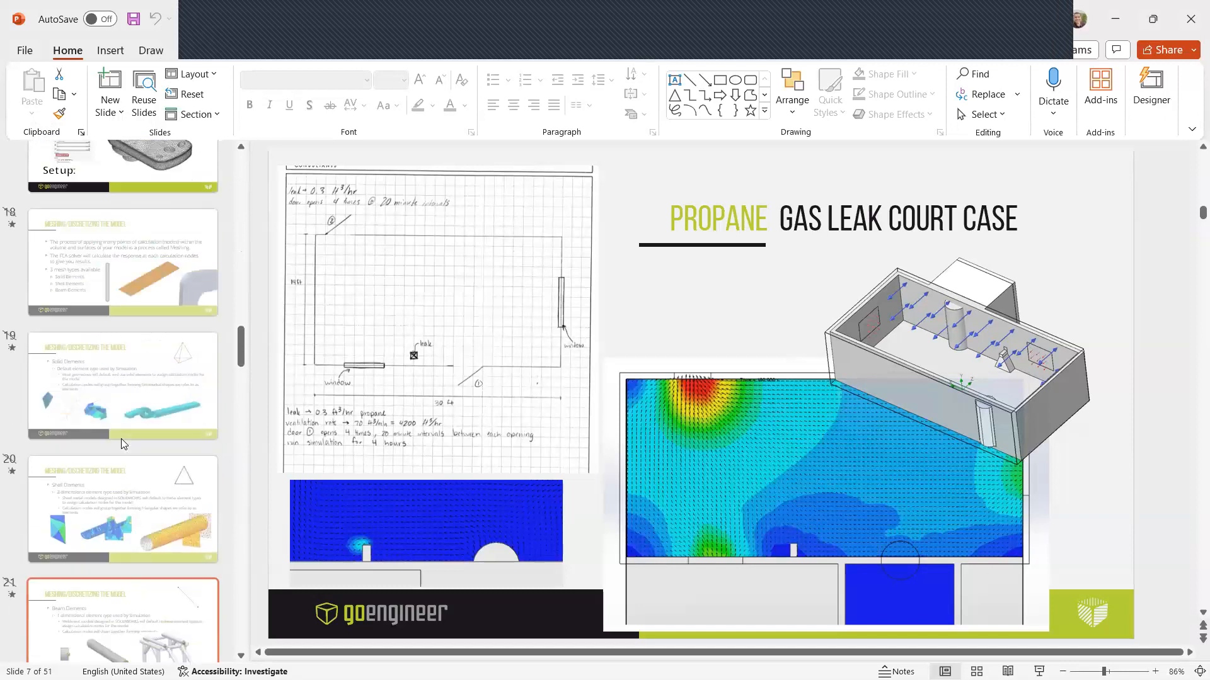
scroll(122, 443, up, 3)
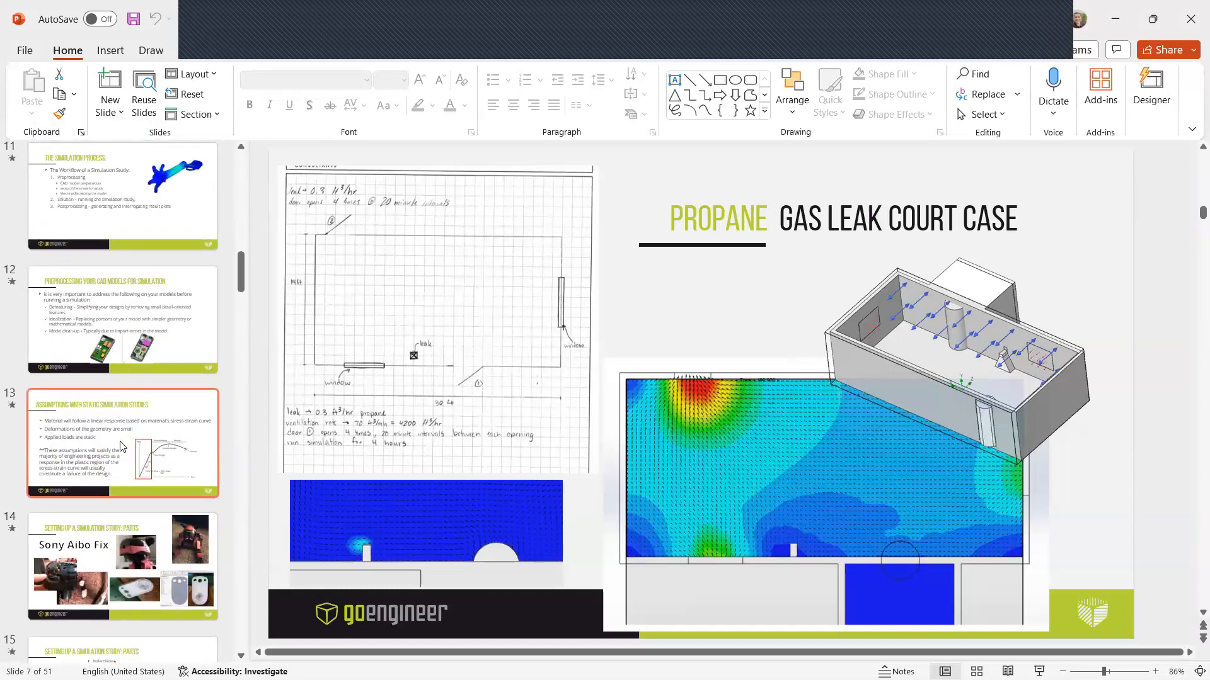
scroll(121, 442, up, 4)
scroll(122, 448, down, 2)
scroll(121, 451, down, 7)
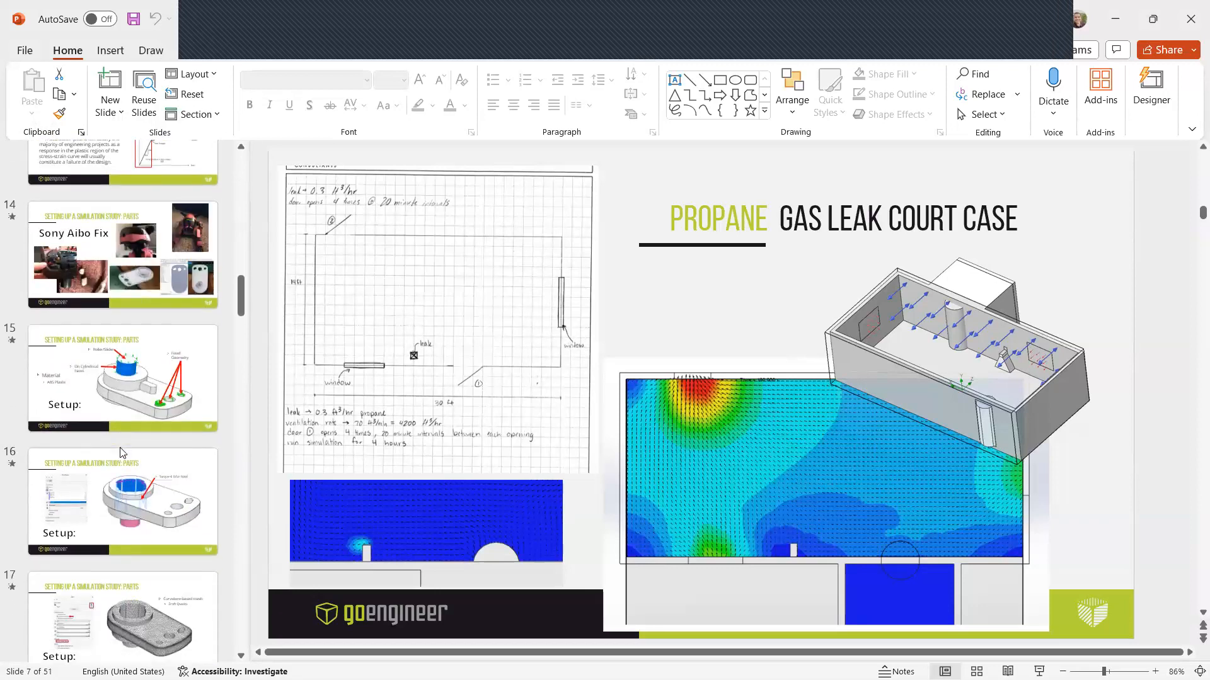
scroll(120, 453, down, 7)
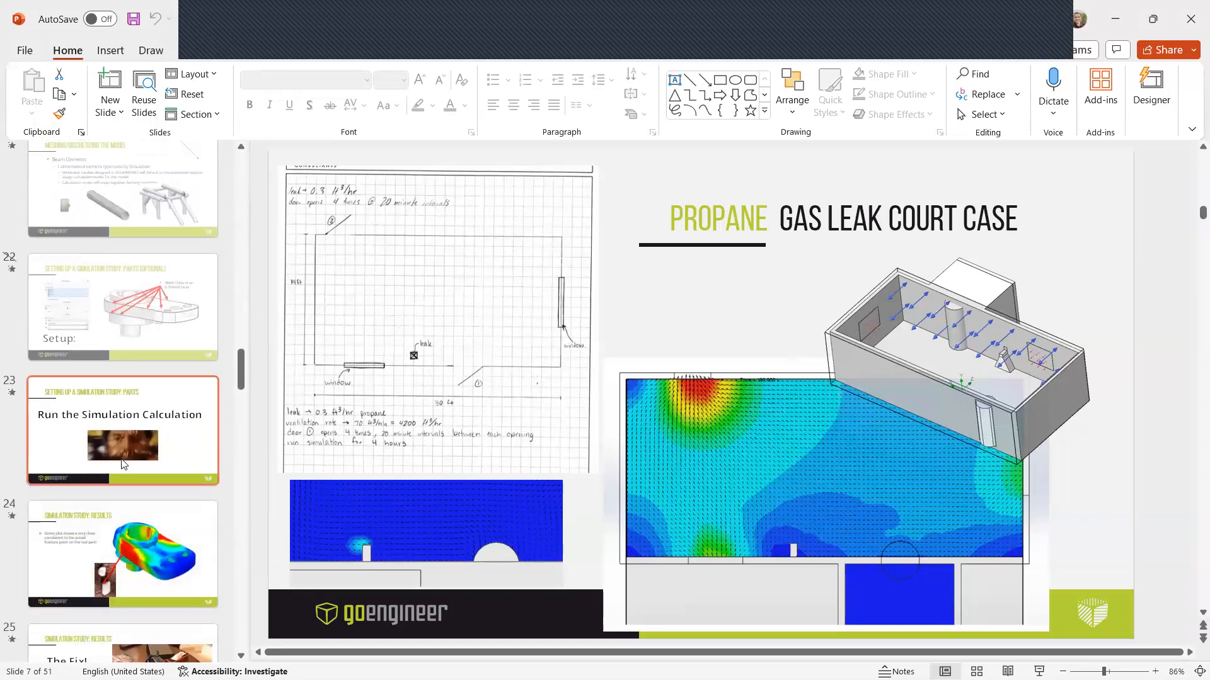
click(132, 277)
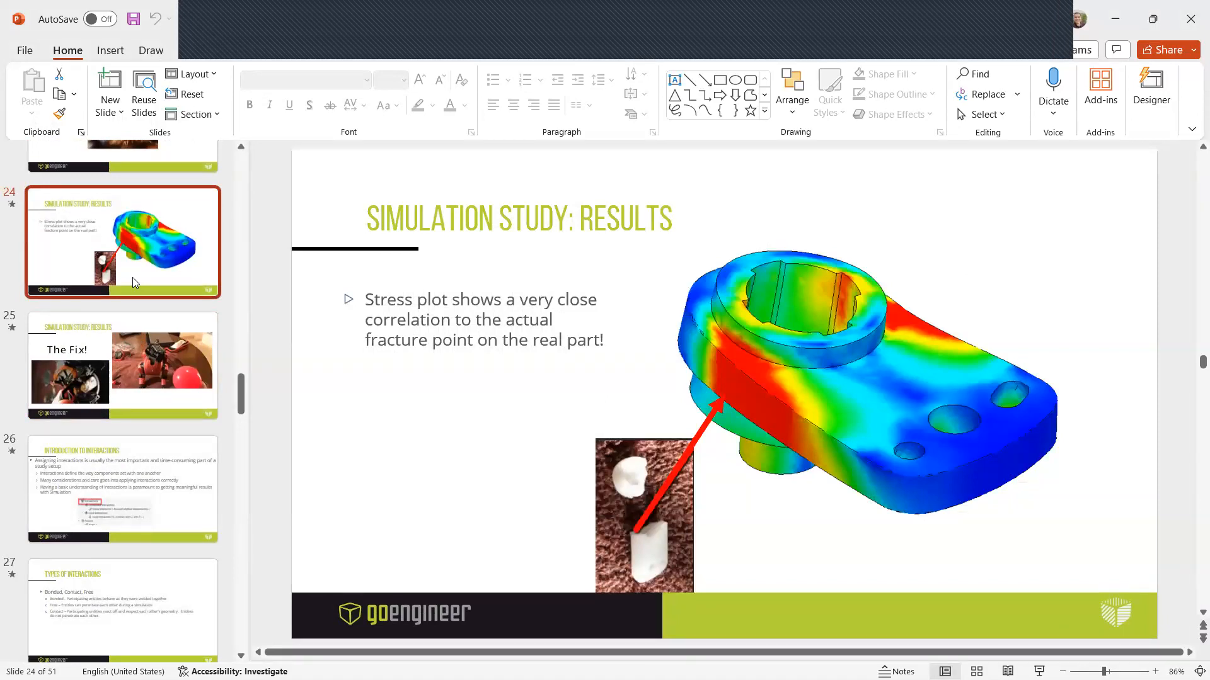
Step: Start the slide show from slide 24, swap presenter view with the slide show display, and end the show
key(shift+F5)
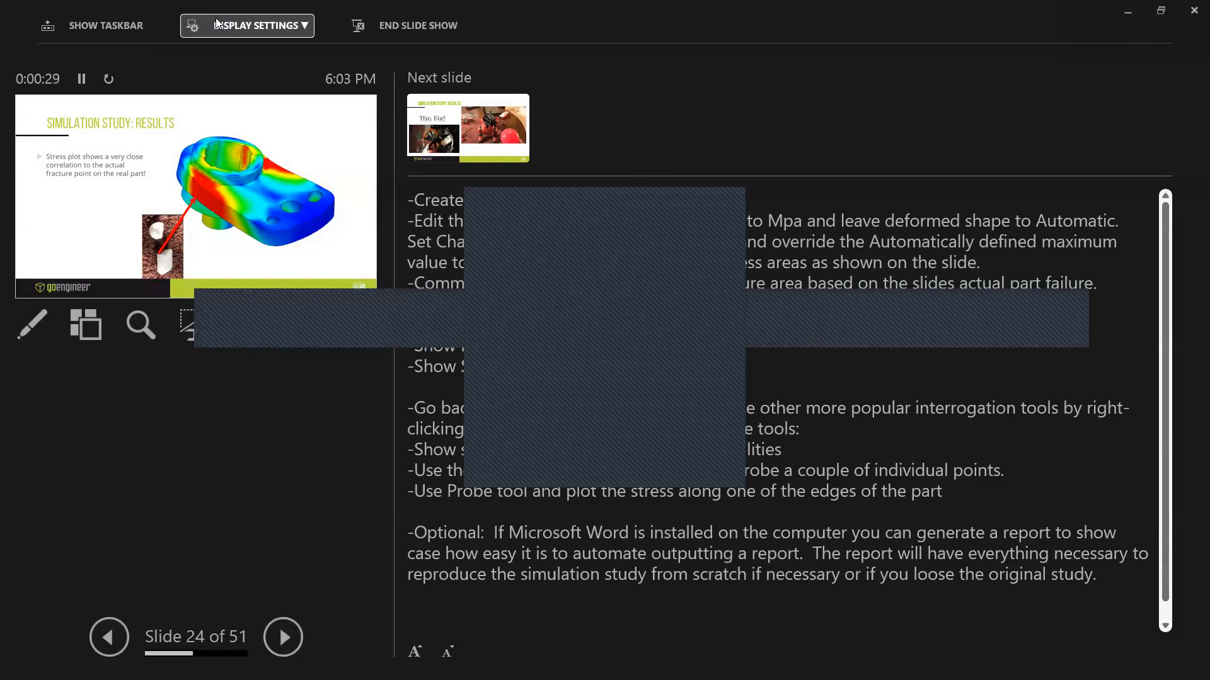
click(221, 25)
click(236, 55)
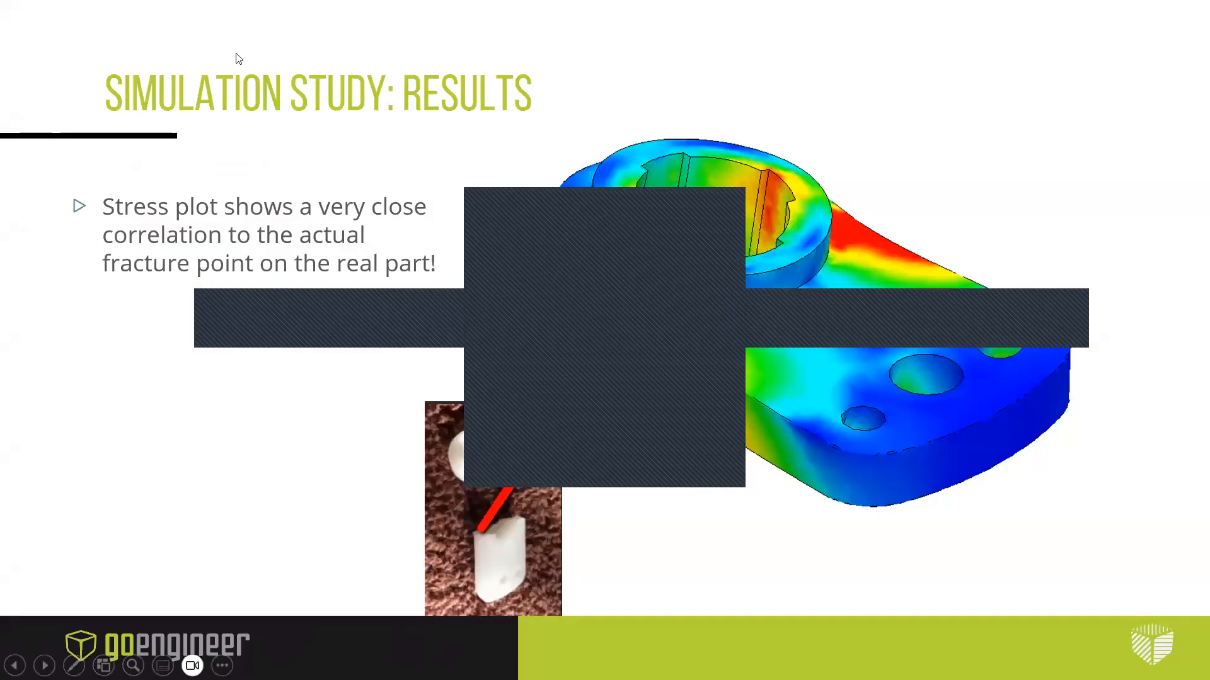
key(Escape)
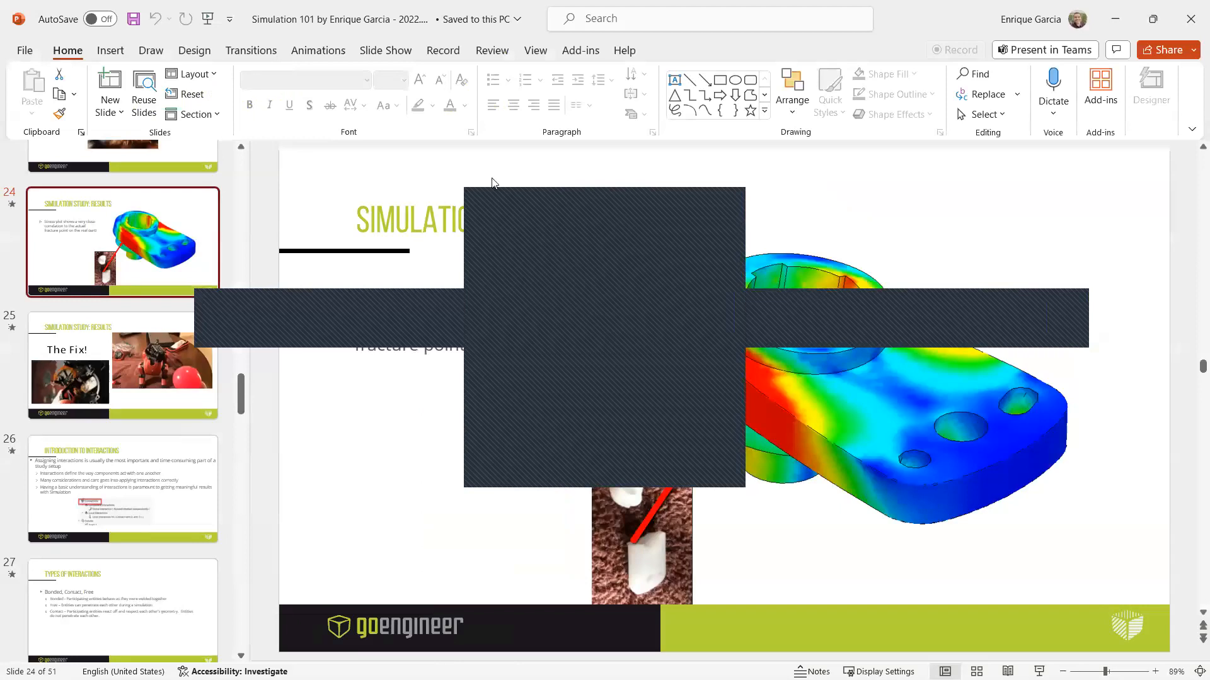
Step: Set the Windows projection mode to Duplicate
key(super+p)
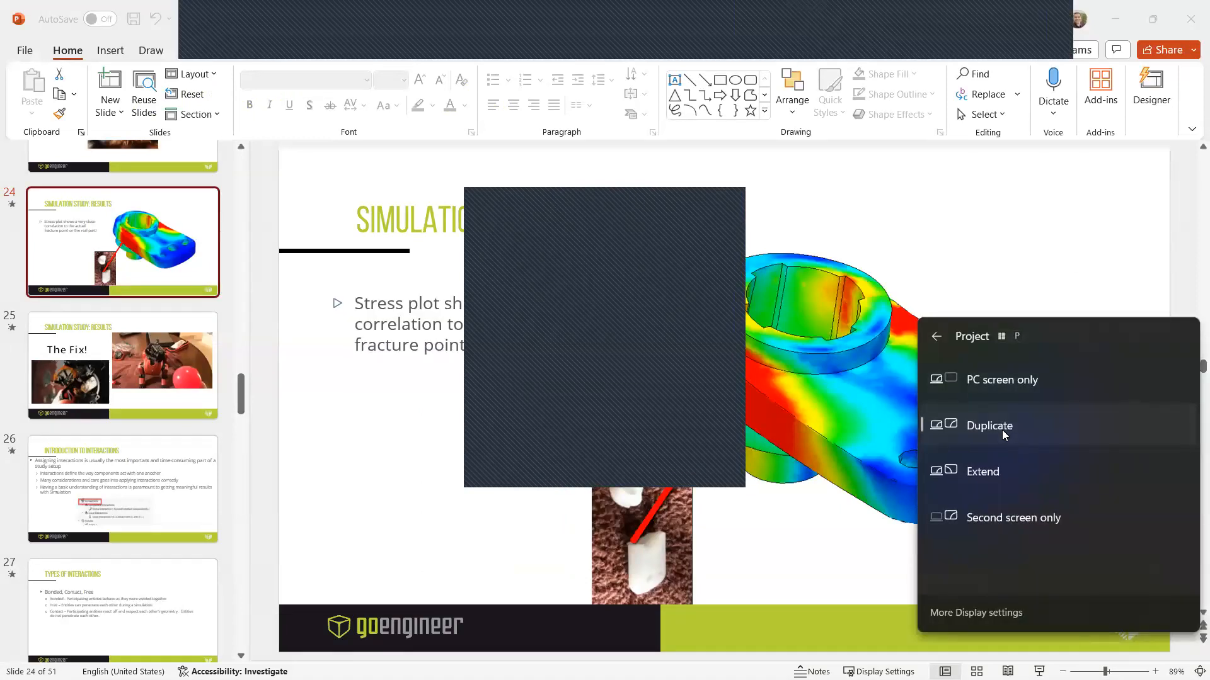
click(925, 235)
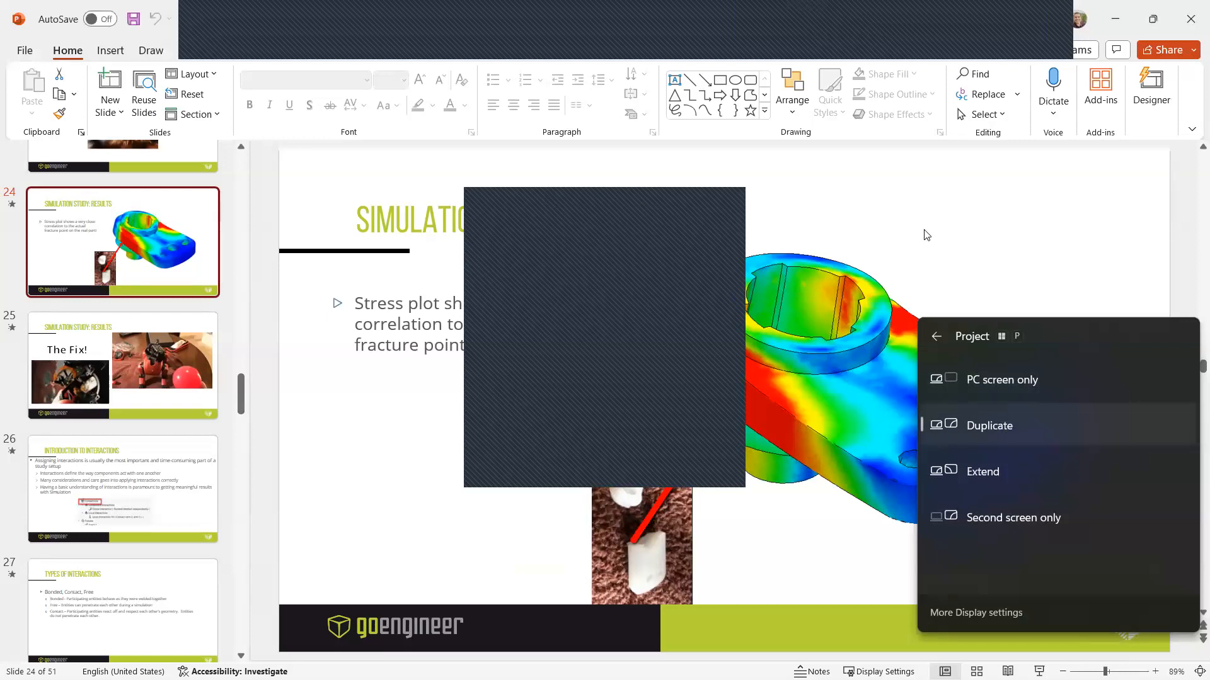
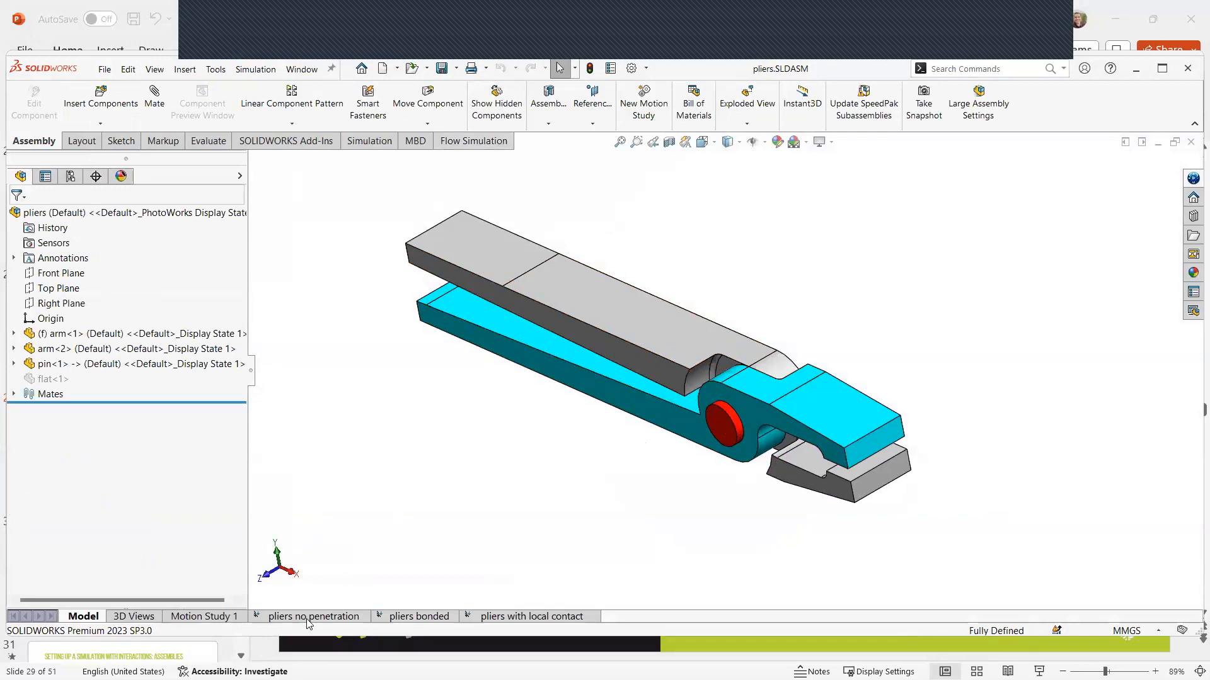
Step: Open the pliers no penetration study and highlight its jaw fixture and the handle forces on the model
click(290, 619)
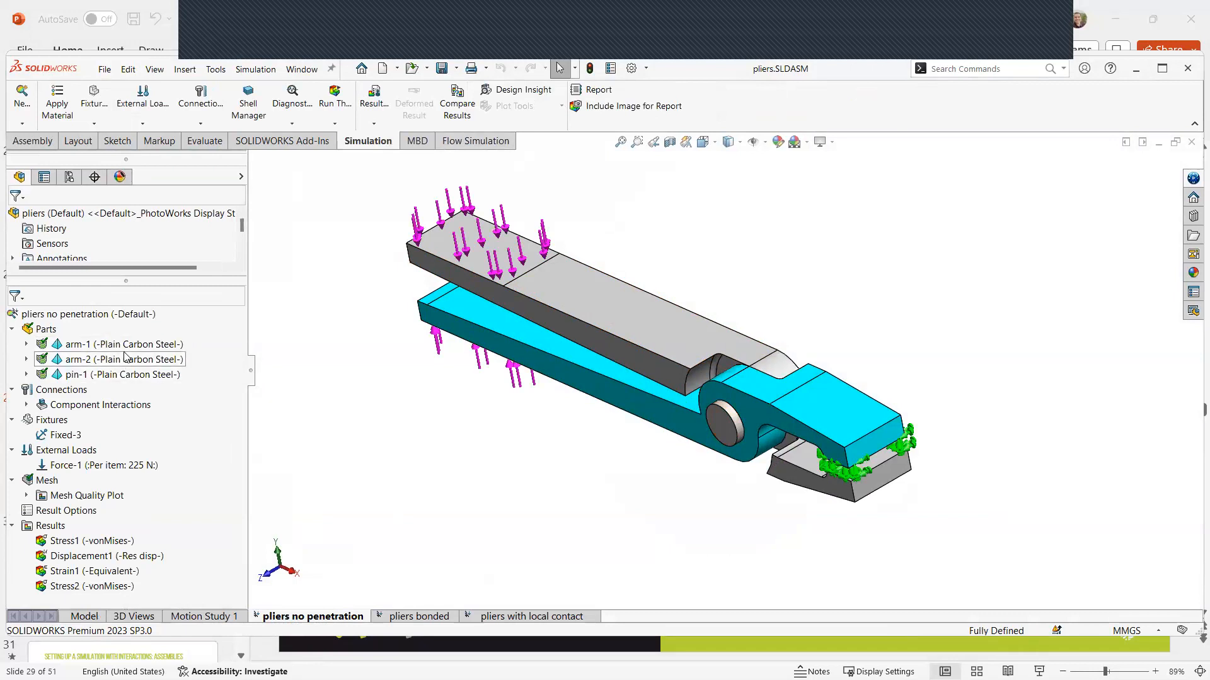
click(68, 435)
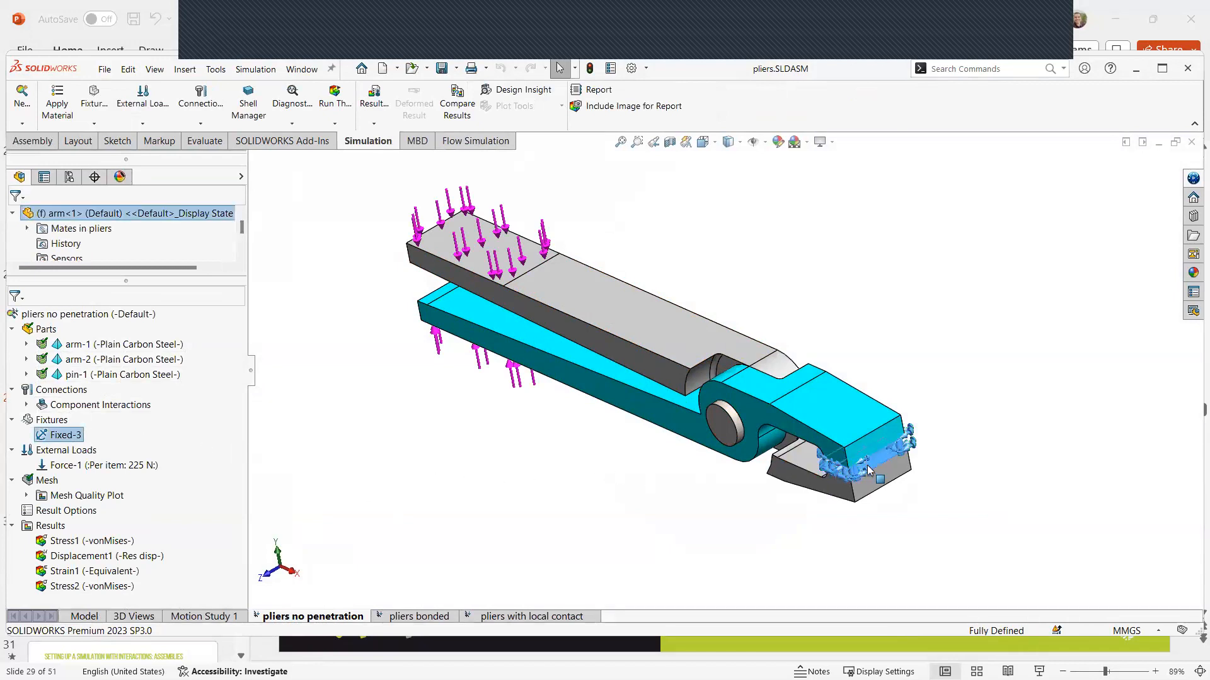
scroll(866, 465, down, 5)
scroll(787, 423, up, 5)
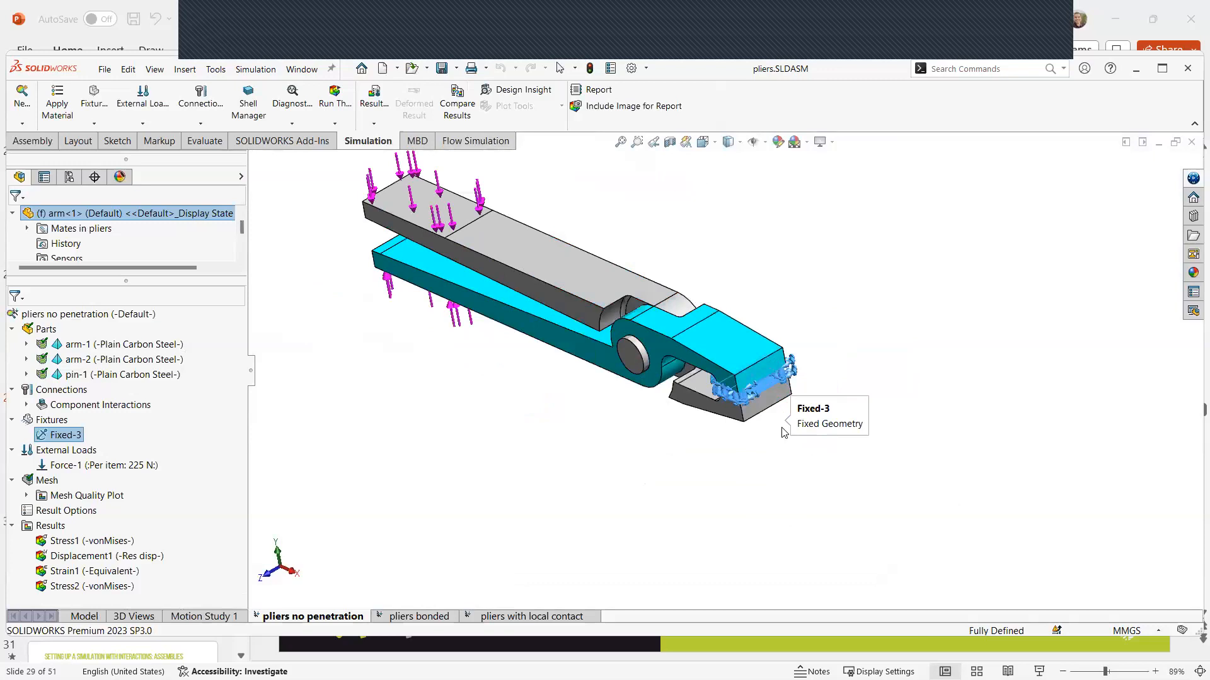
click(134, 465)
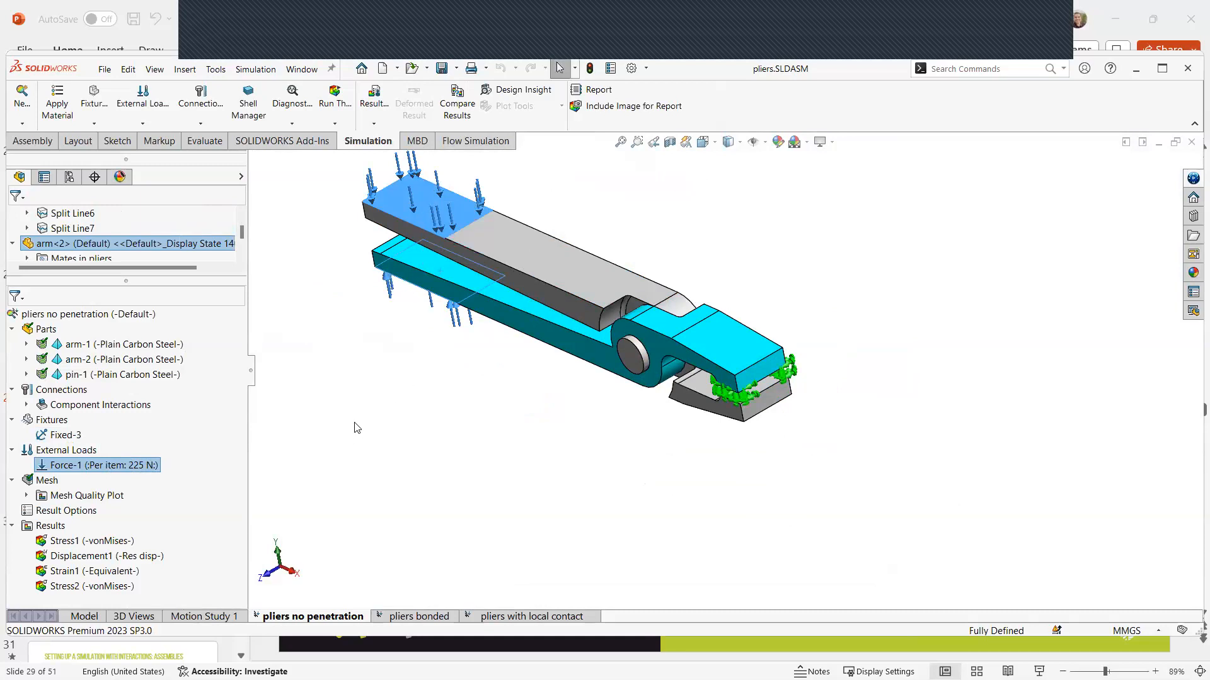
Step: Expand the component interactions, review the global contact definition, and accept it
click(27, 405)
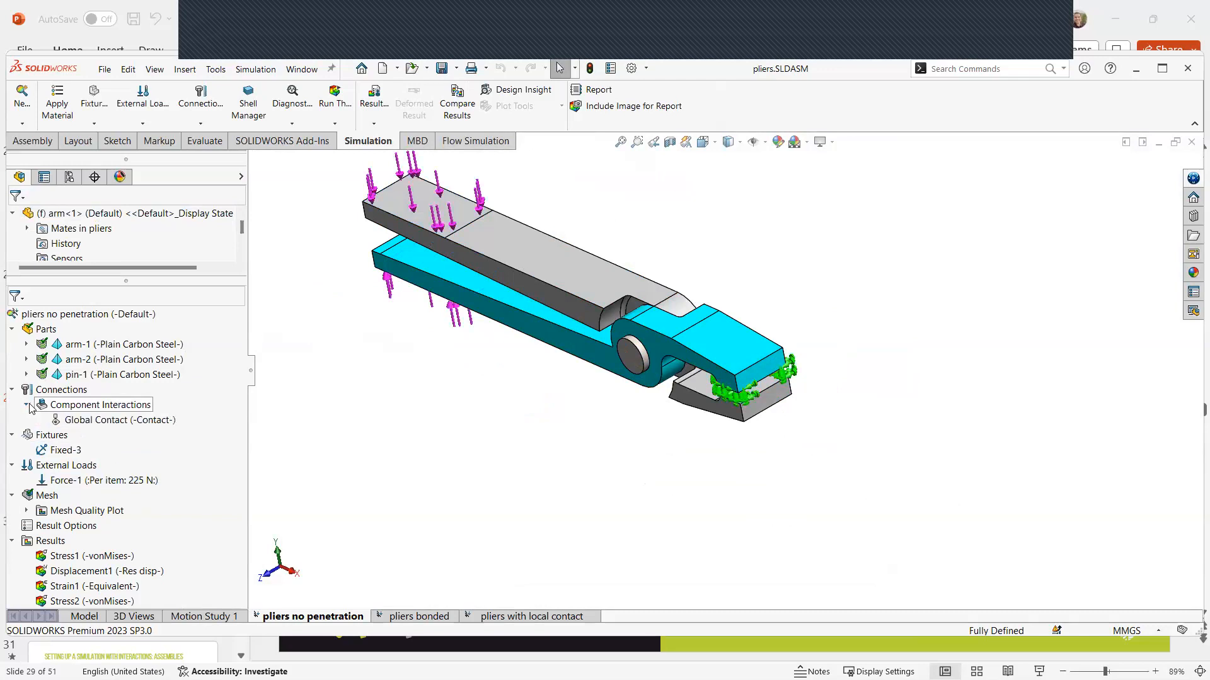
right_click(104, 422)
click(152, 427)
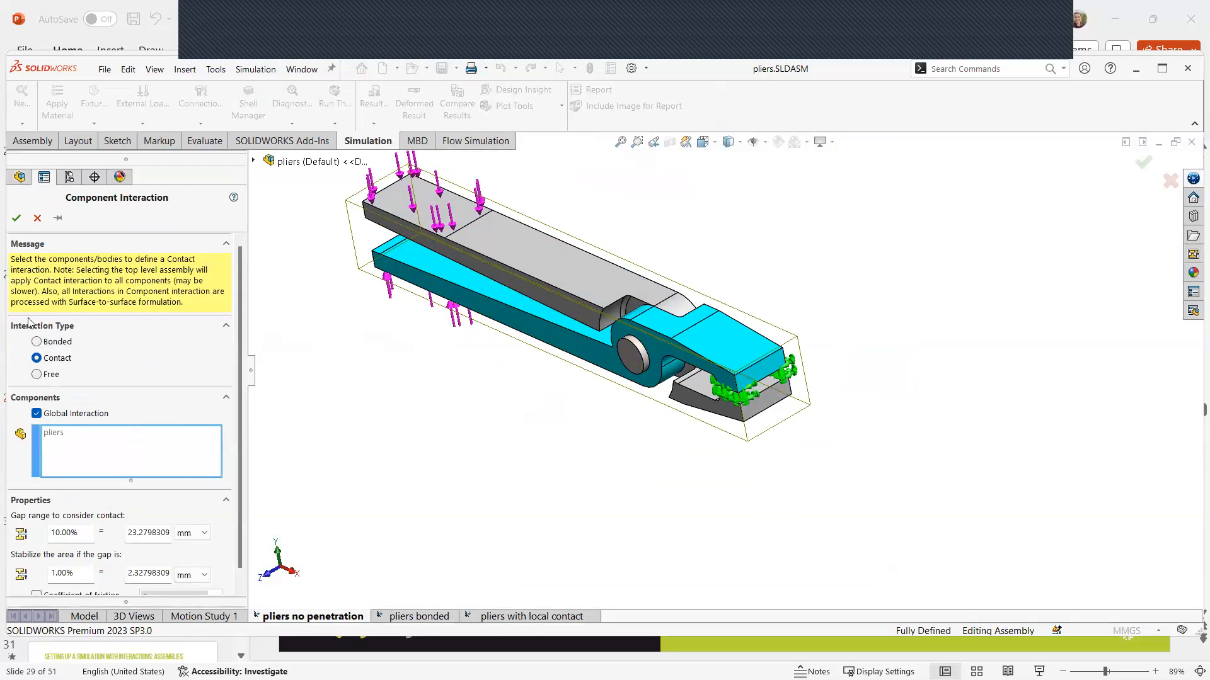
click(15, 218)
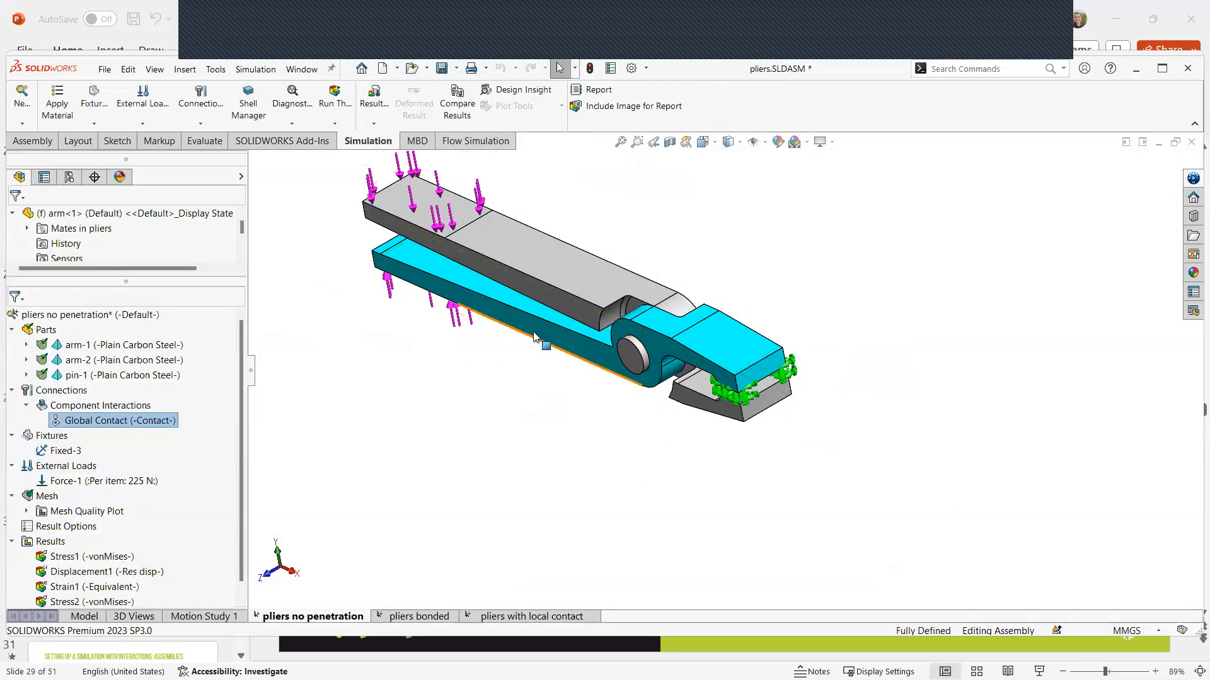
click(656, 361)
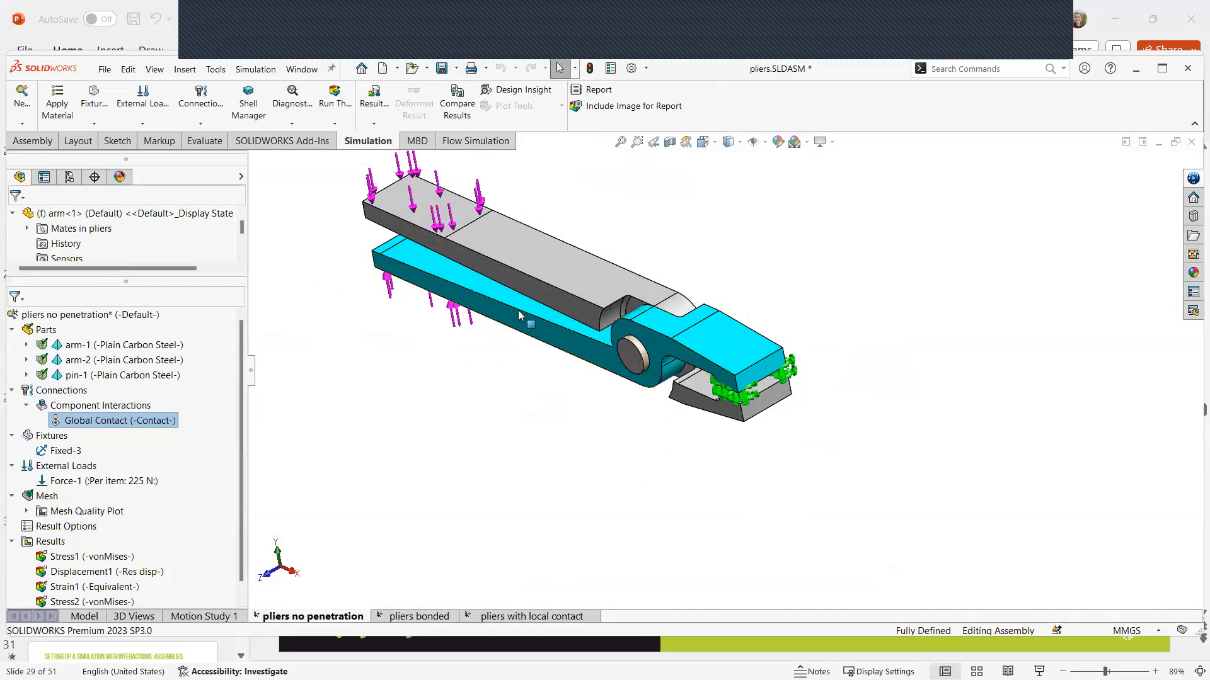
Step: Run Interference Detection on the whole pliers assembly with coincidence treated as interference
click(208, 142)
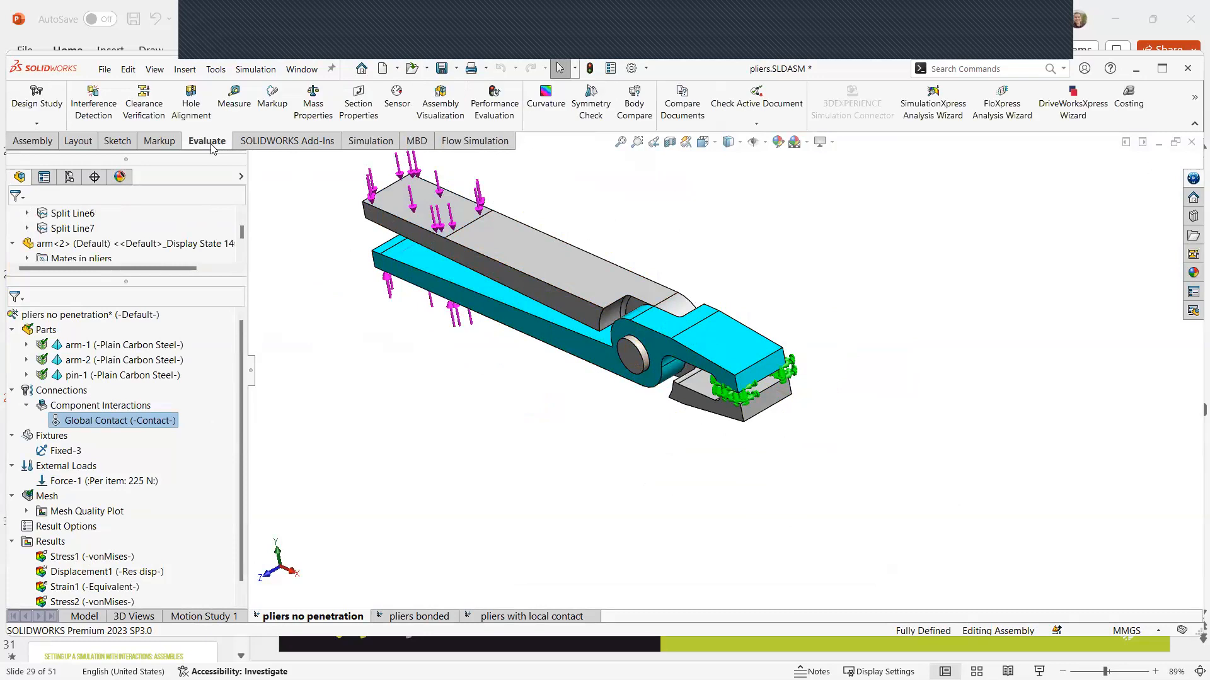
click(107, 109)
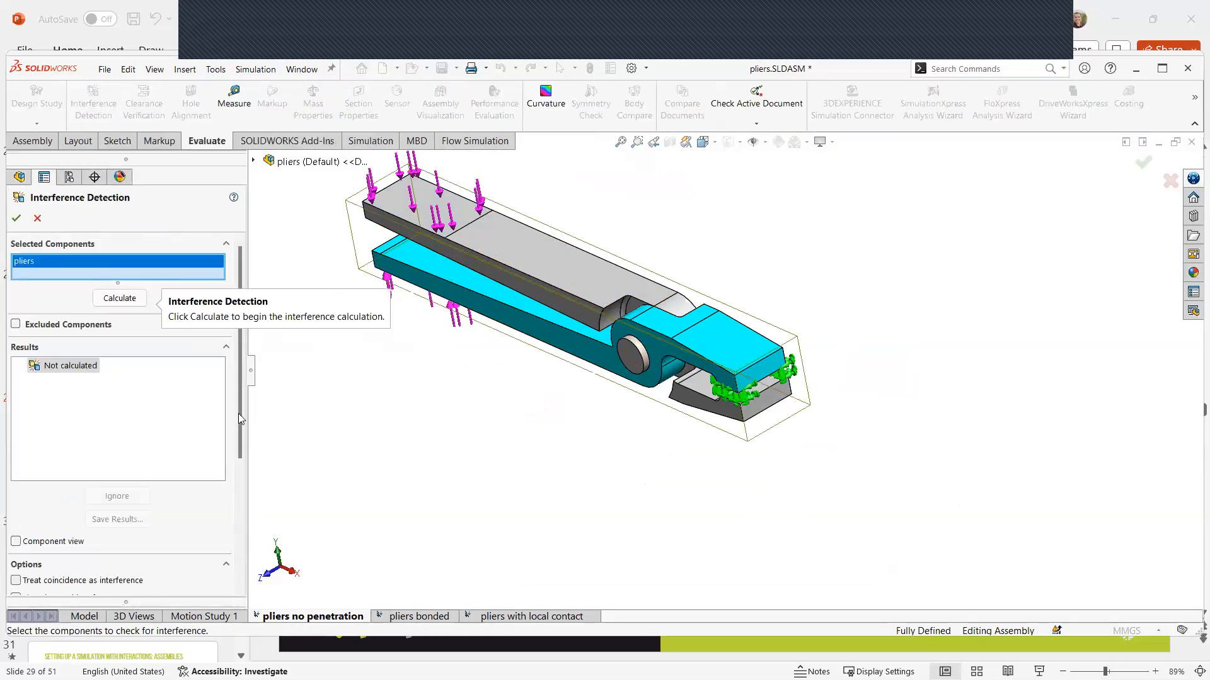
drag(239, 421, 239, 480)
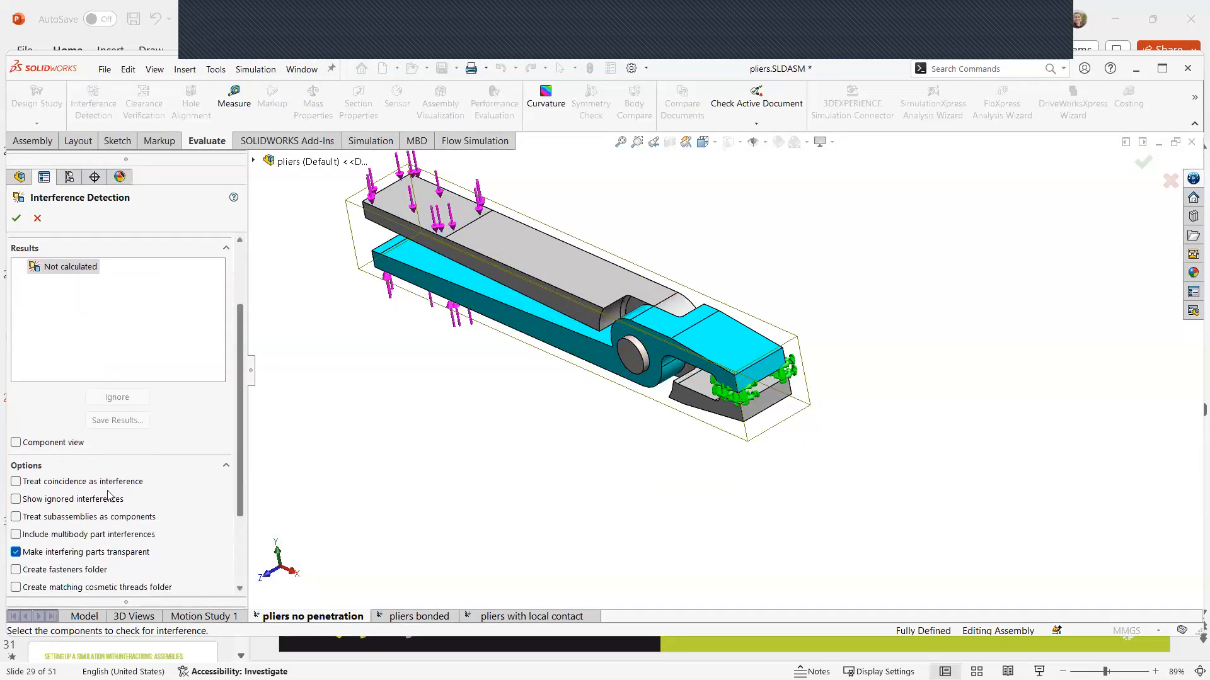
click(17, 482)
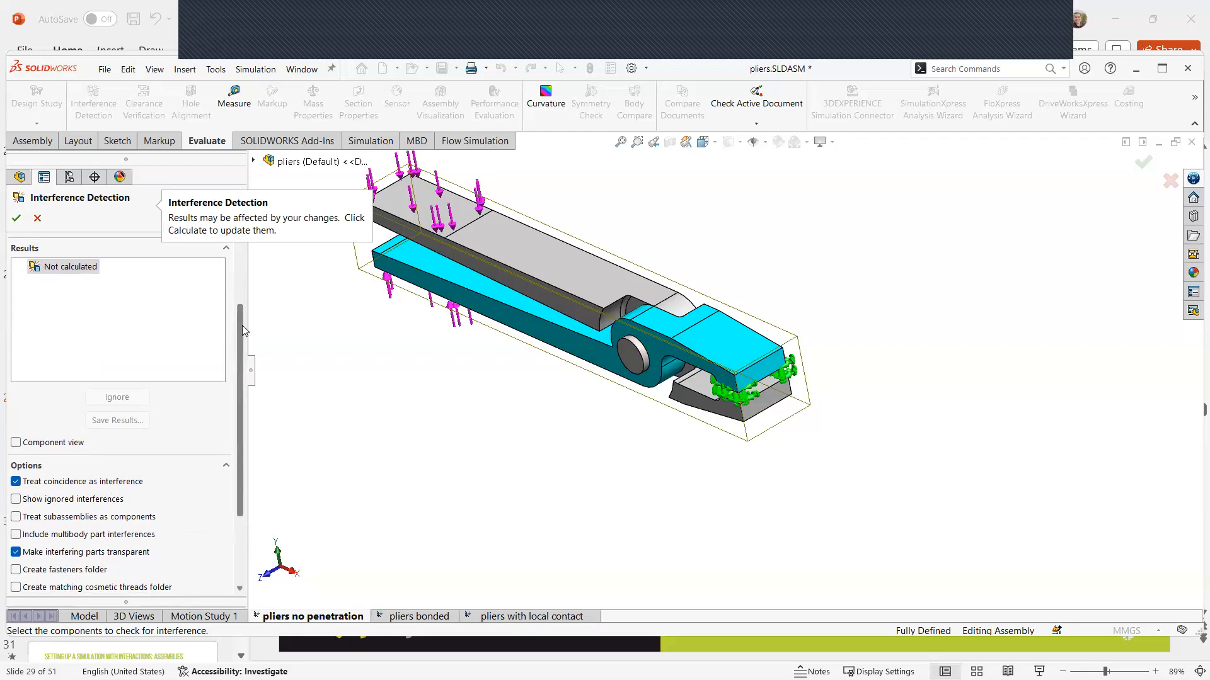
scroll(241, 325, up, 3)
click(122, 298)
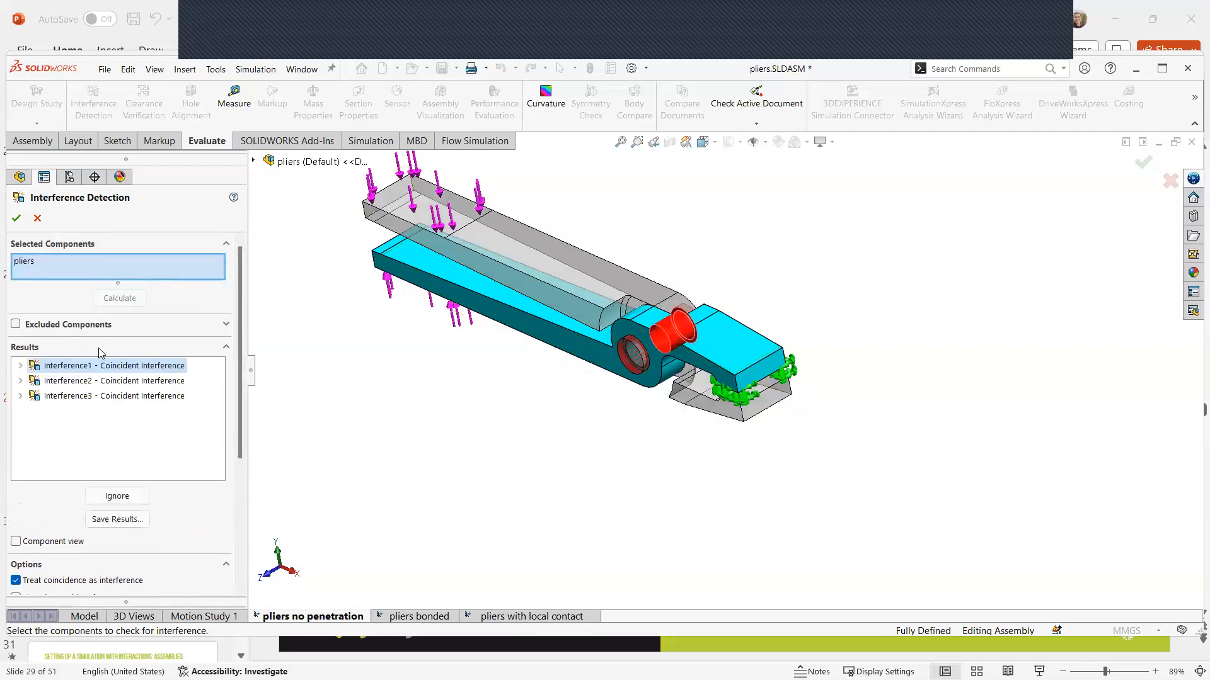
Step: Examine each detected coincident interference between the arms and the pin, and close the interference check
click(68, 380)
click(61, 392)
click(63, 380)
click(63, 366)
click(63, 381)
click(63, 393)
click(63, 381)
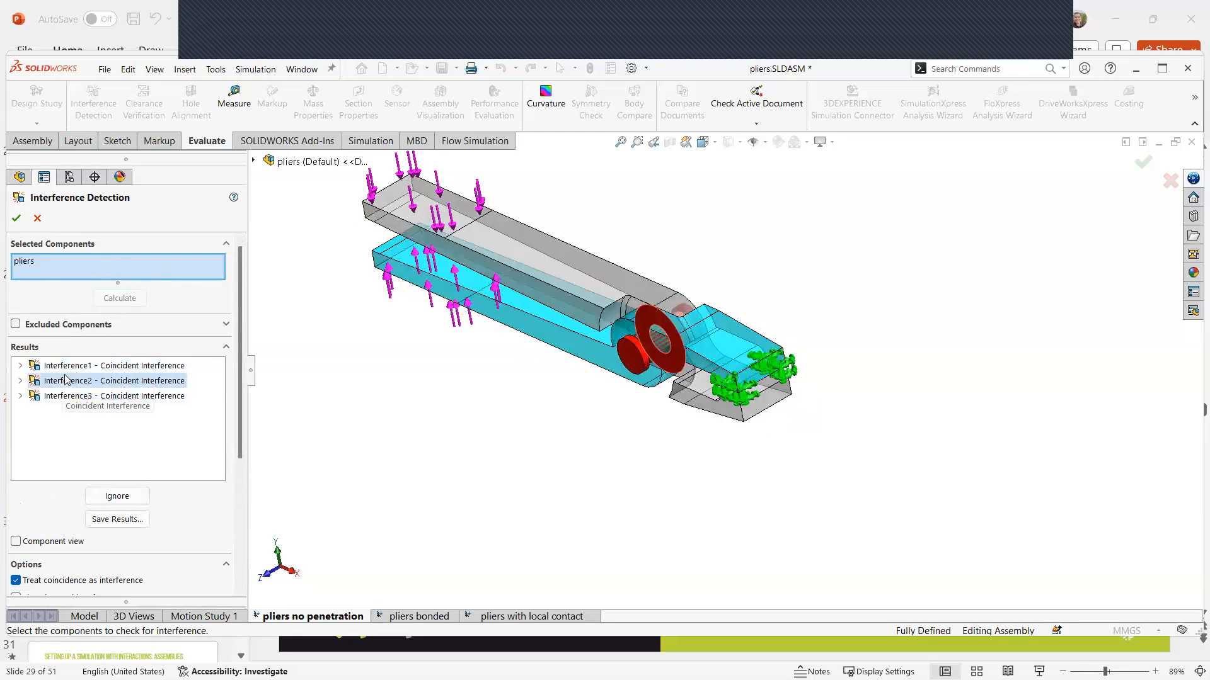
click(63, 366)
click(63, 382)
click(63, 396)
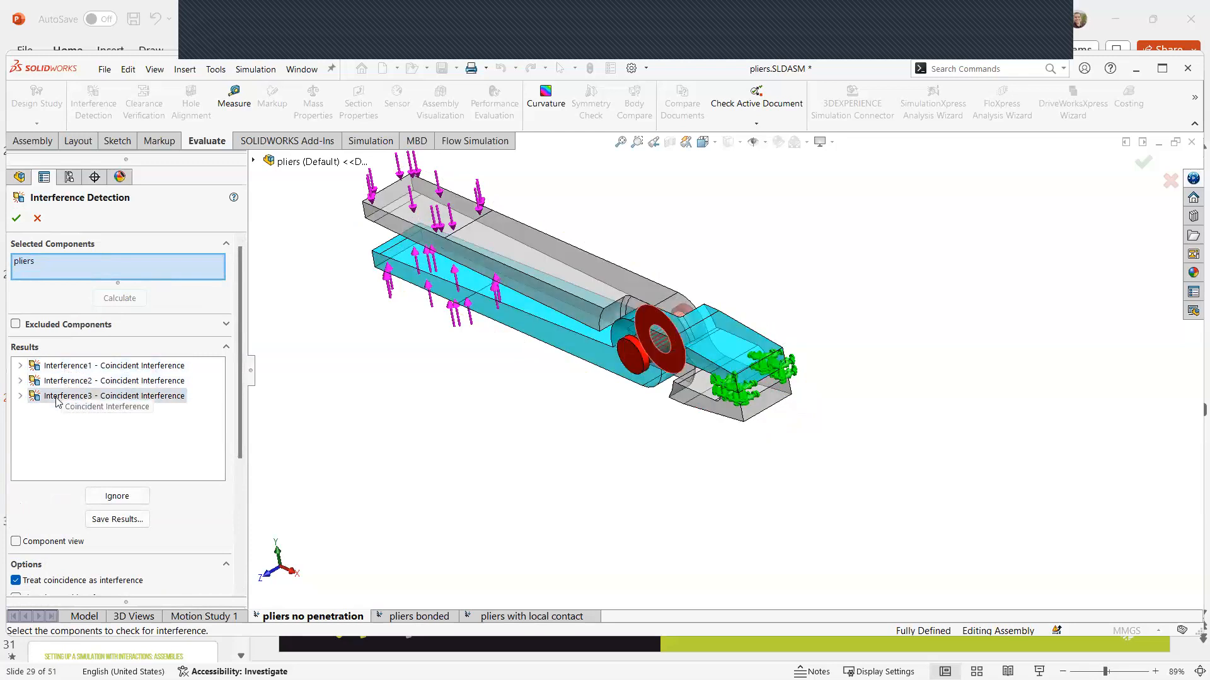
click(37, 218)
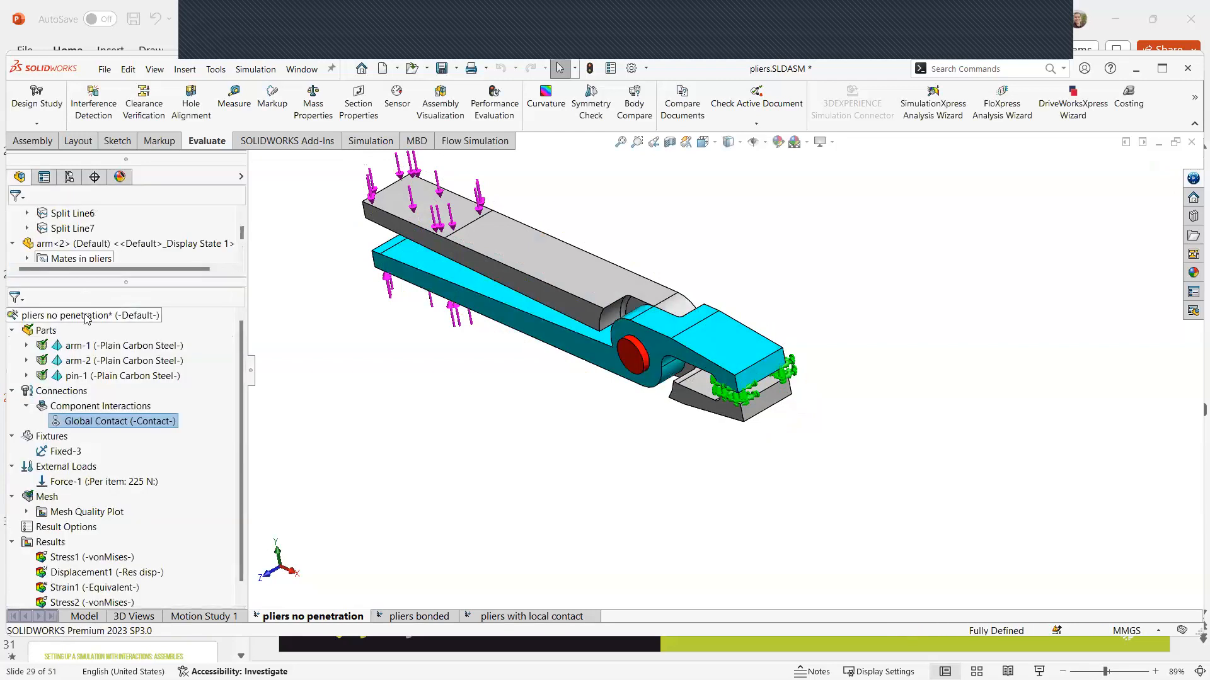
Step: Display the Stress1 von Mises plot, animate it from a side view with the speed slowed to 12, and close the animation
scroll(80, 473, down, 1)
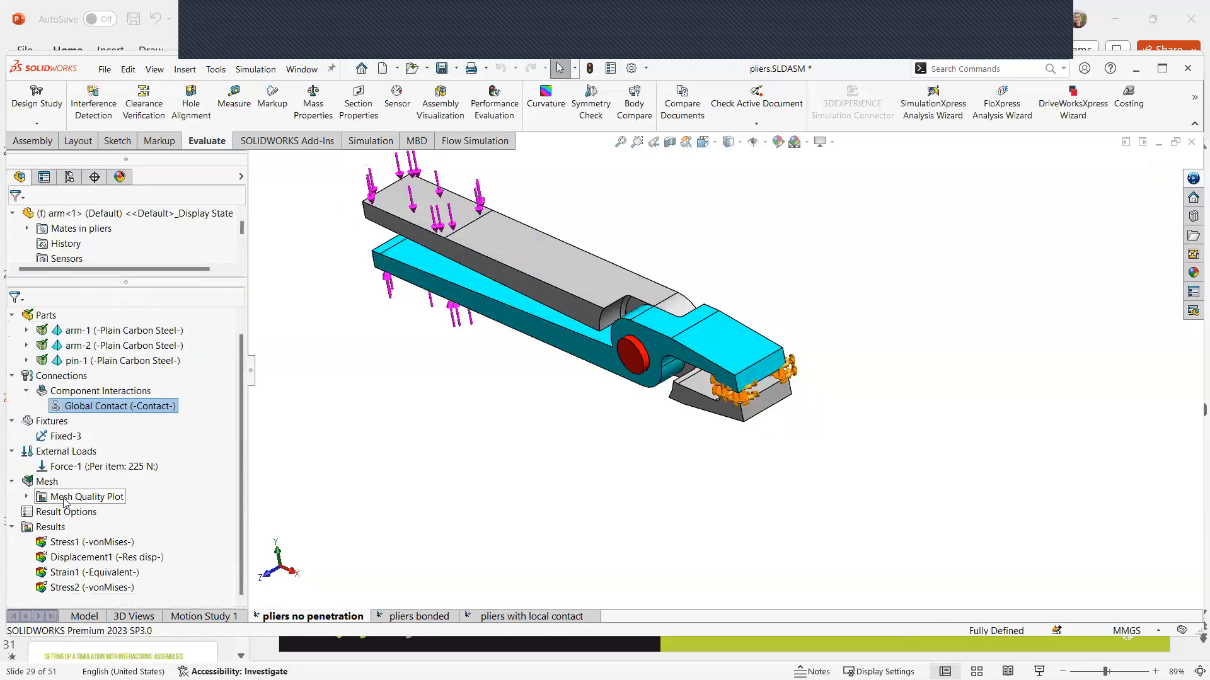
double_click(88, 543)
right_click(63, 545)
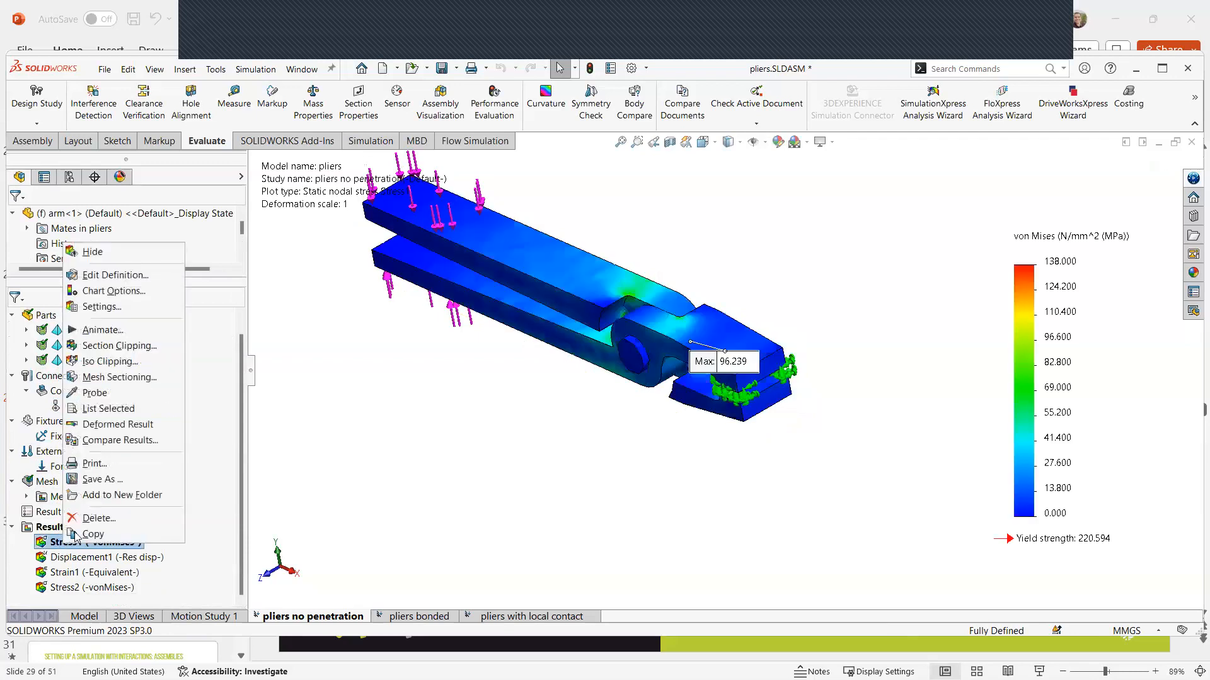
click(102, 330)
middle_drag(375, 272, 433, 235)
scroll(382, 229, down, 2)
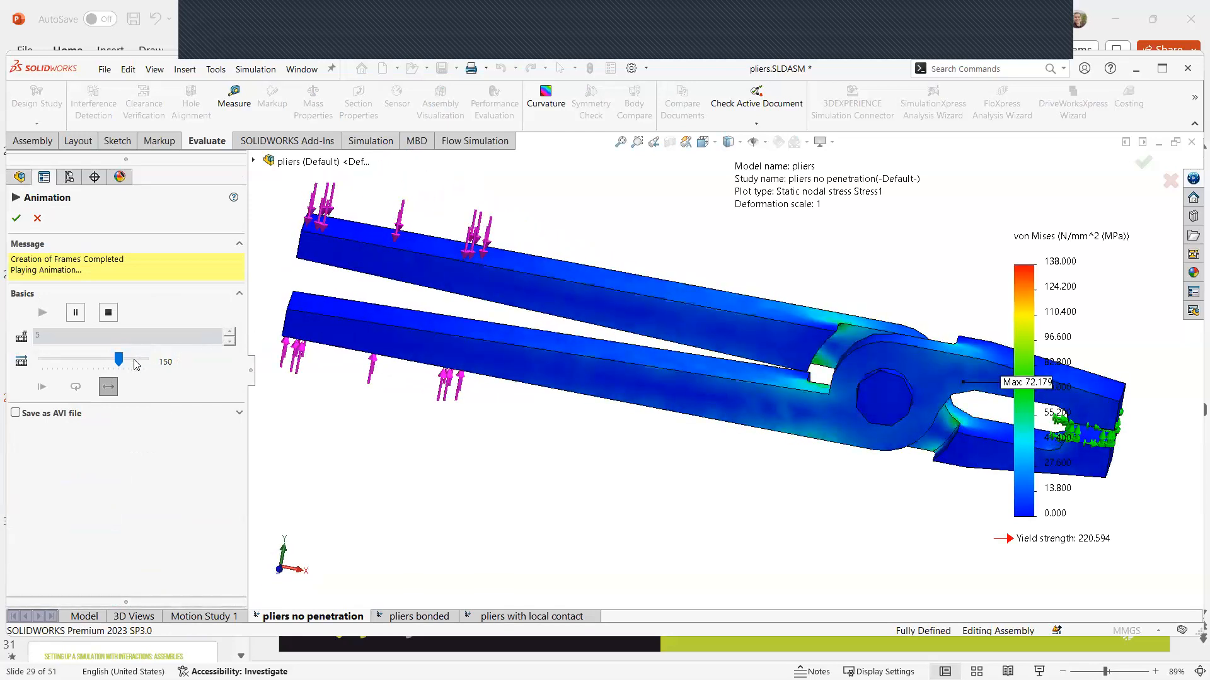
drag(120, 362, 49, 361)
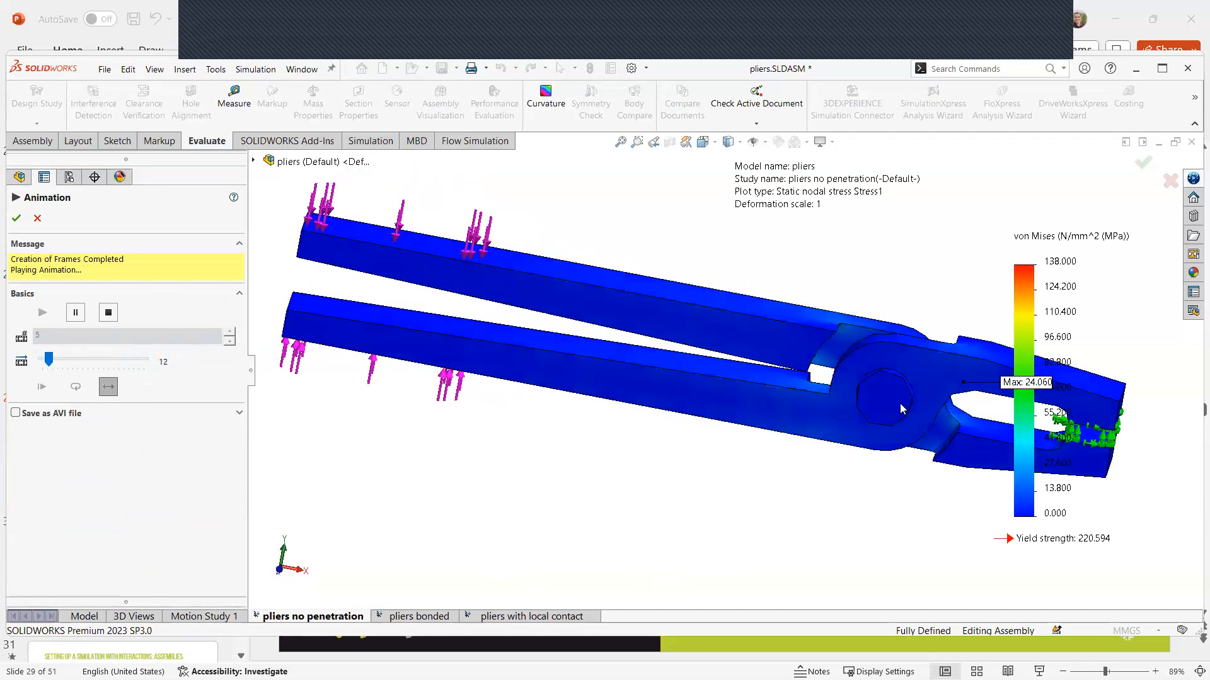
click(35, 220)
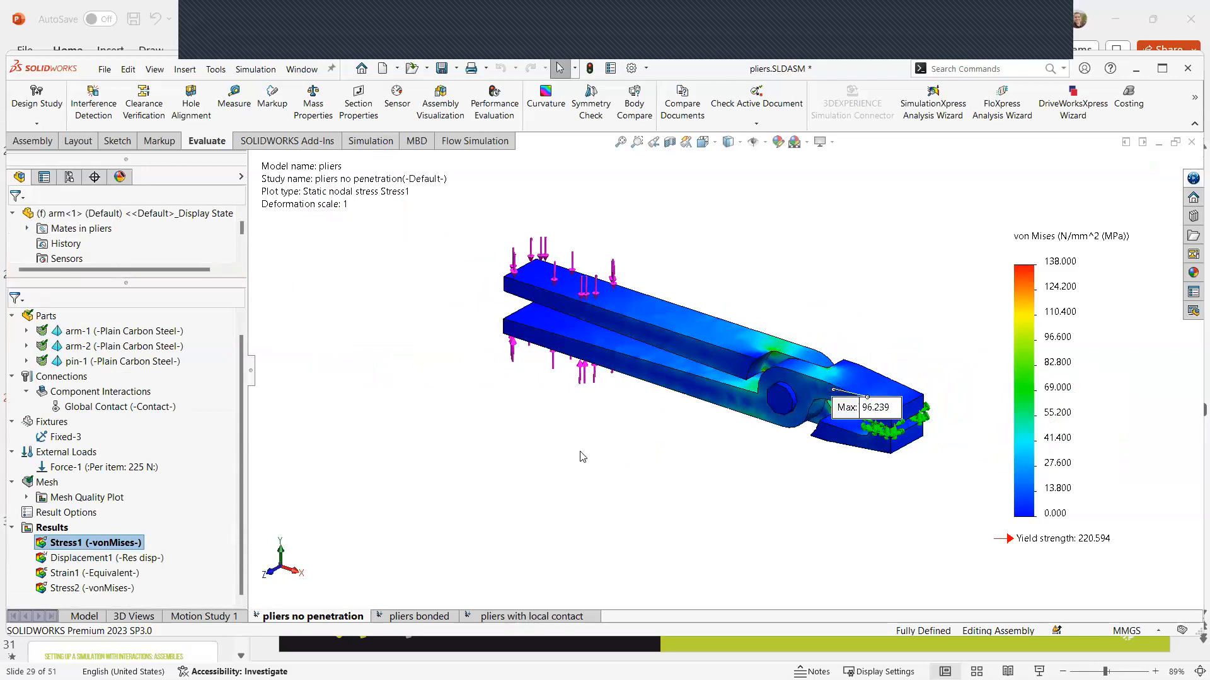
Step: Display the Stress1 von Mises plot of the pliers with local contact study, inspect the handles from an angled view, and hide the plot
scroll(583, 271, down, 3)
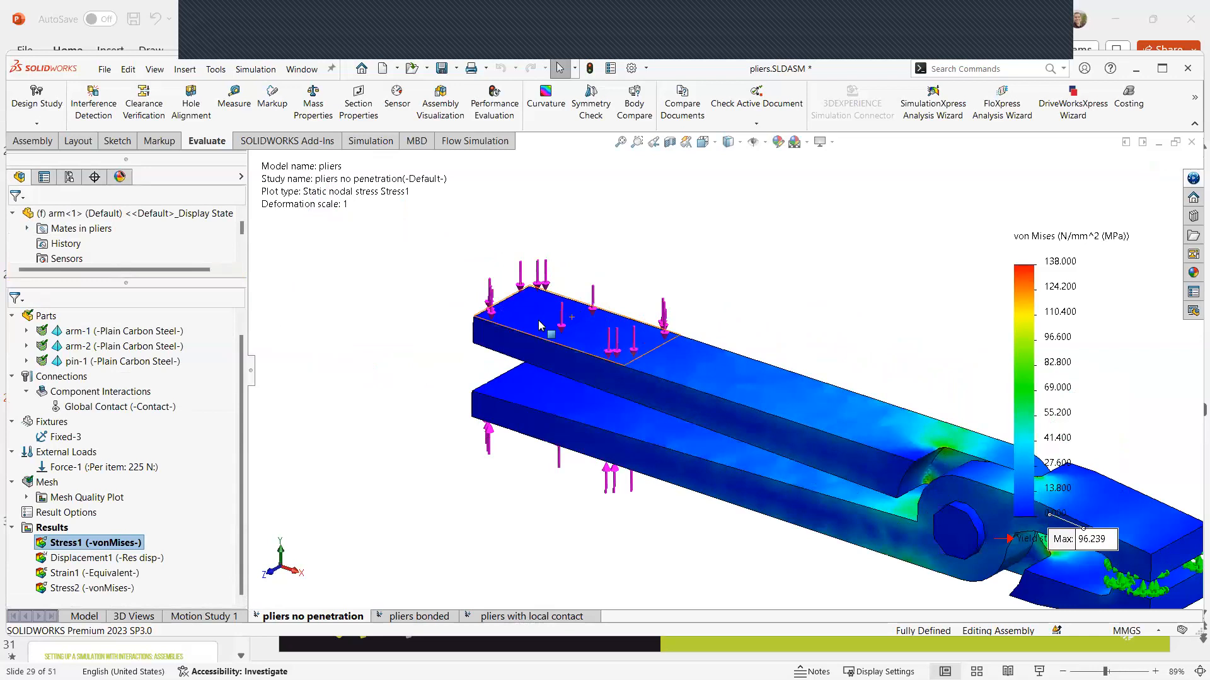
click(563, 619)
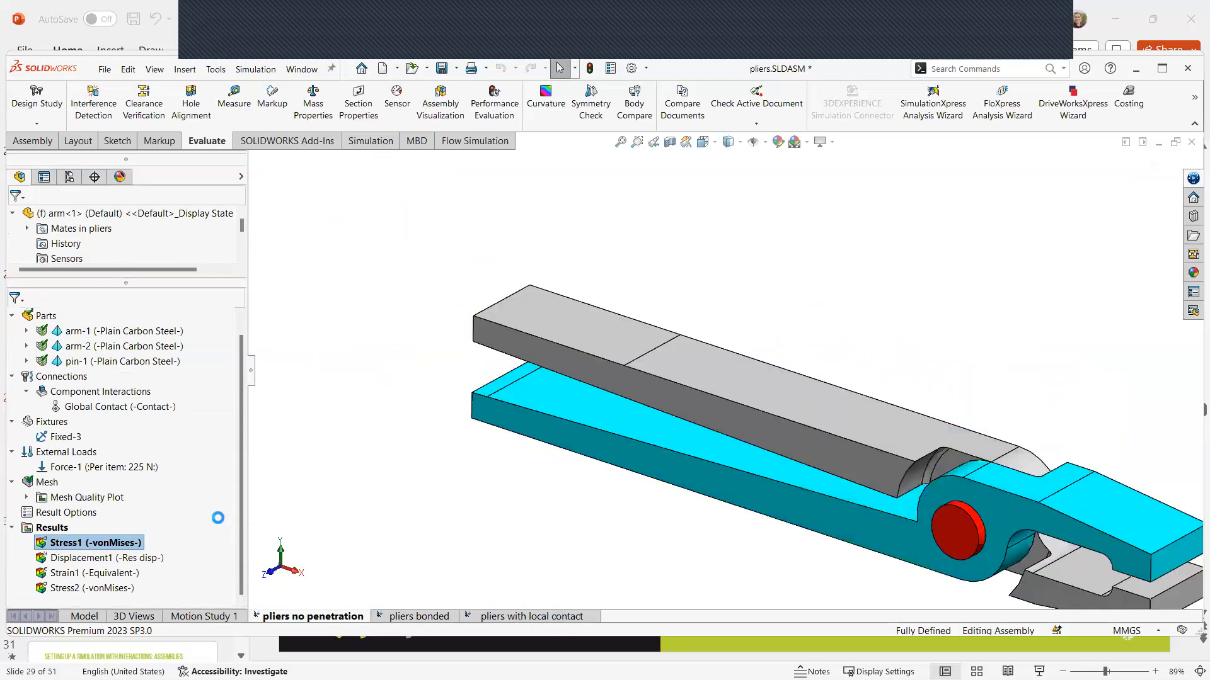
mouse_move(104, 439)
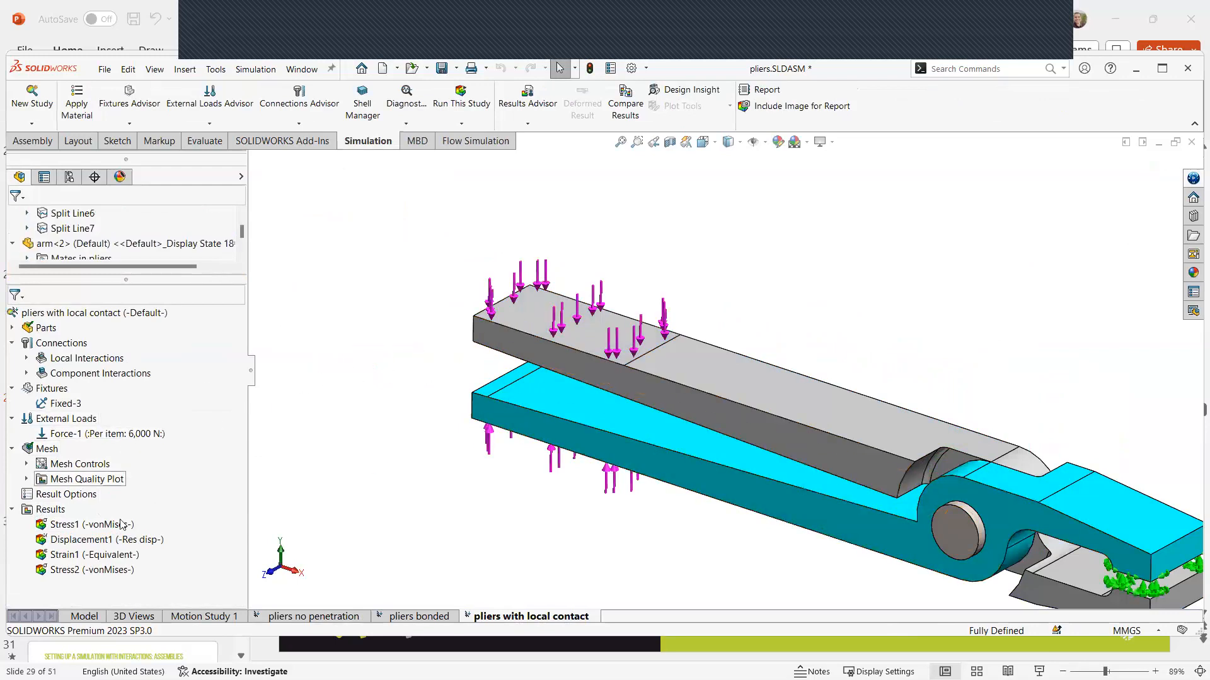
double_click(66, 524)
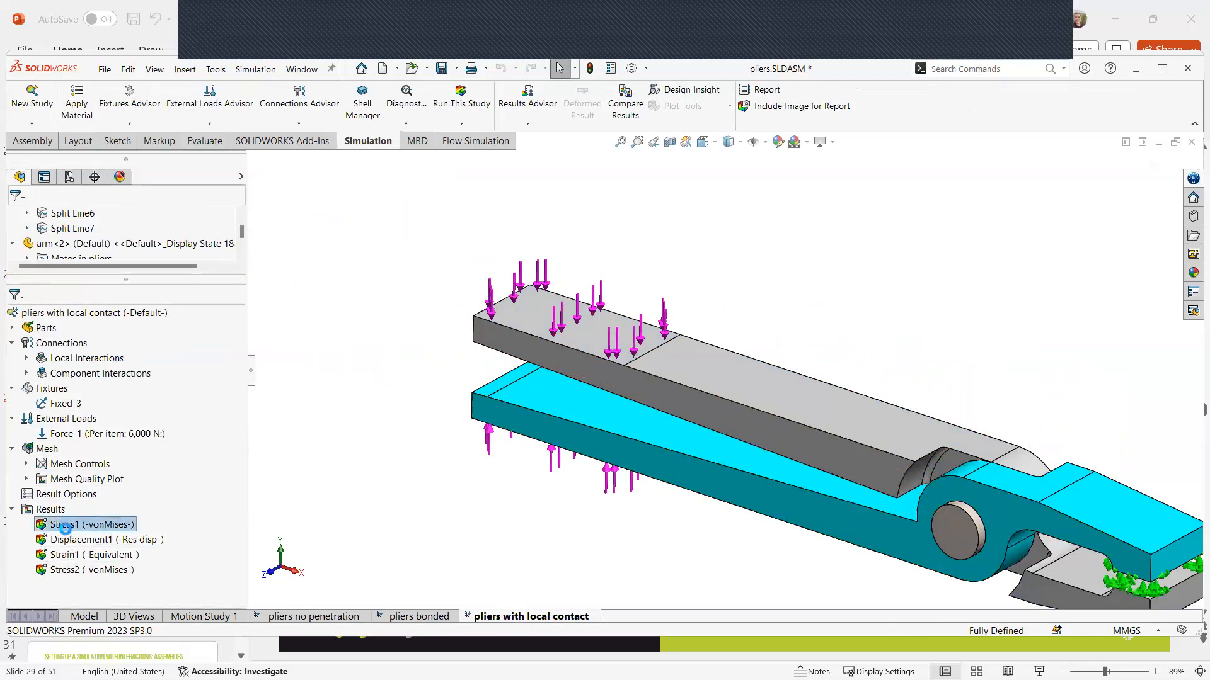
middle_drag(297, 475, 479, 385)
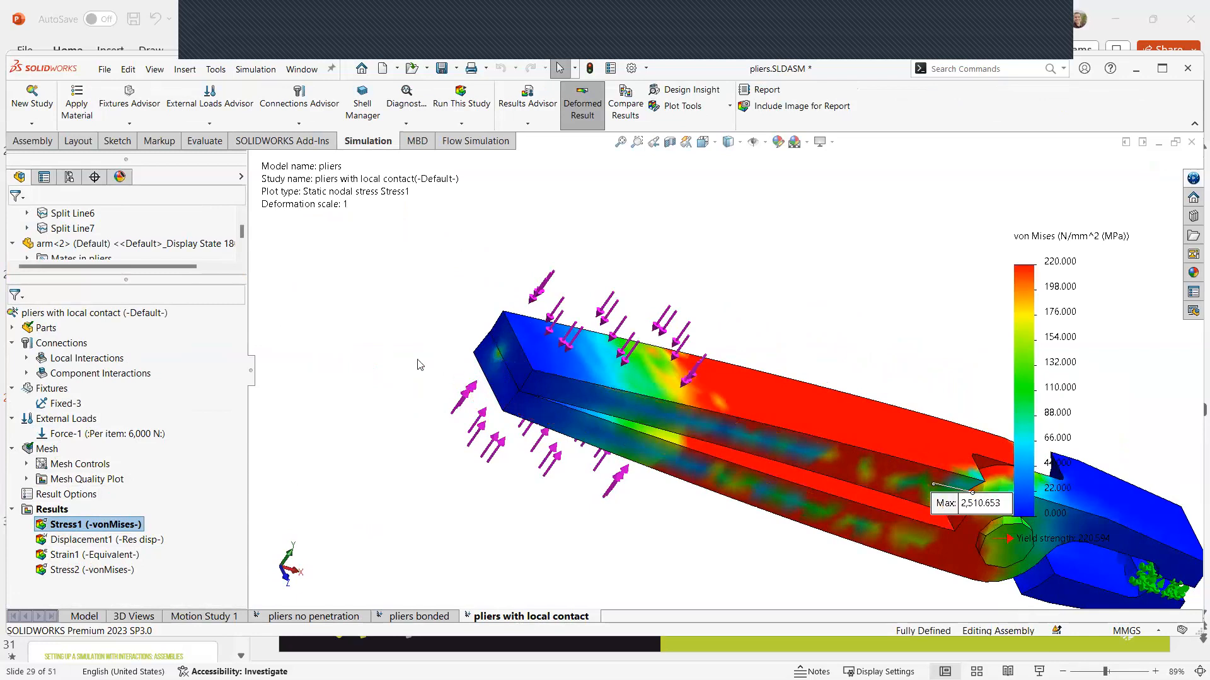
right_click(64, 525)
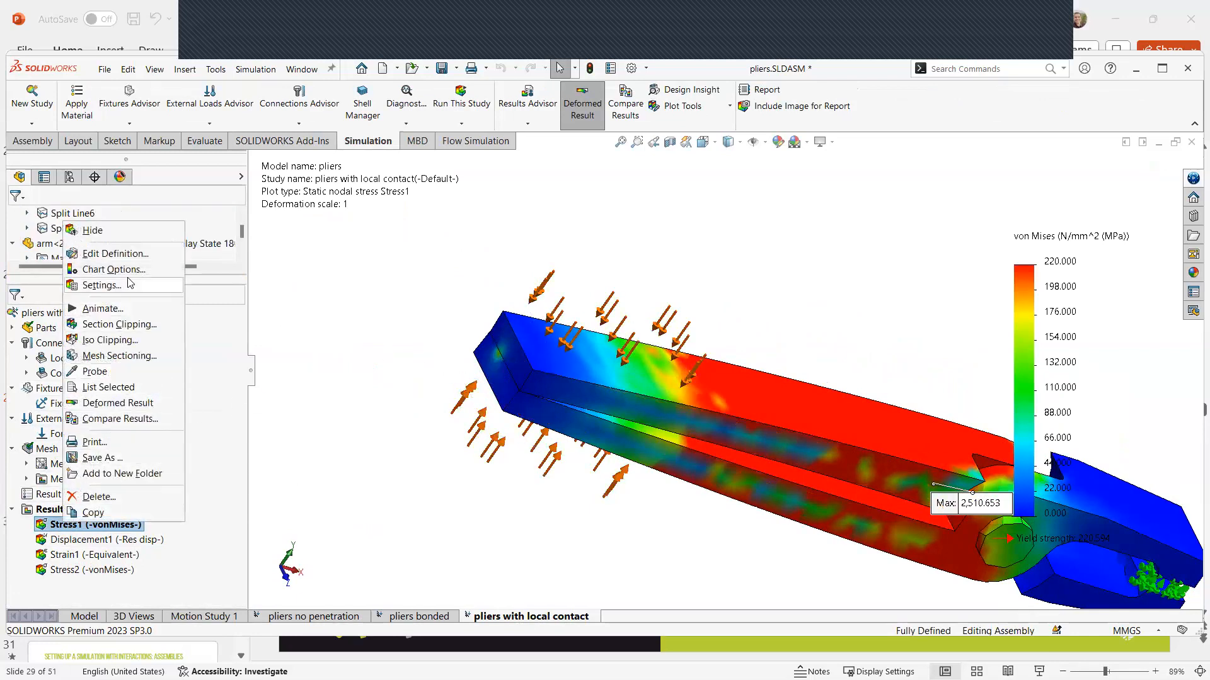
click(115, 236)
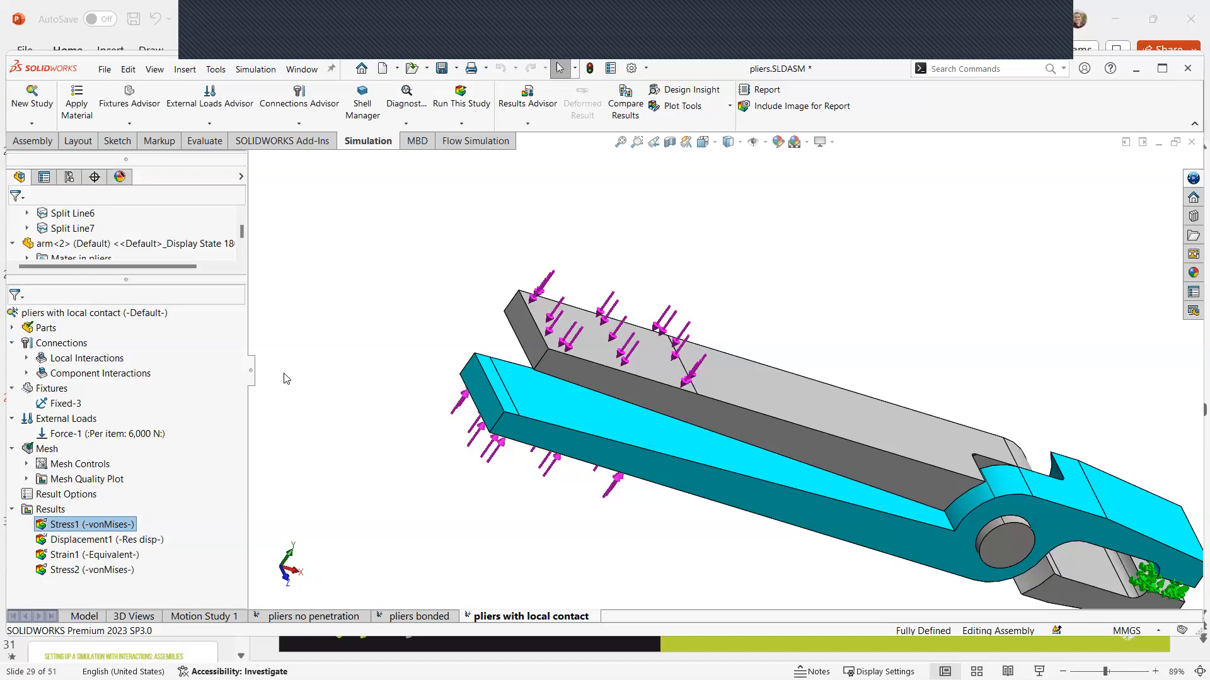
Step: Try to define a manually selected local contact interaction between the facing inner handle faces of the two arms, and cancel it
right_click(36, 345)
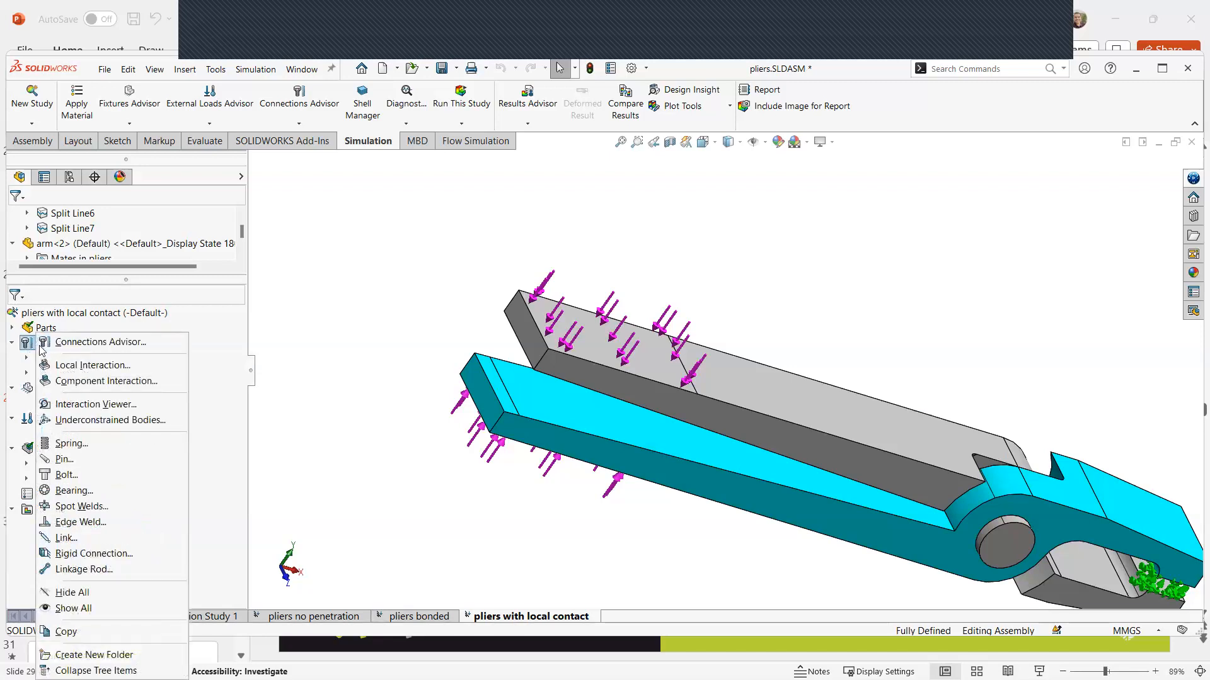
click(69, 371)
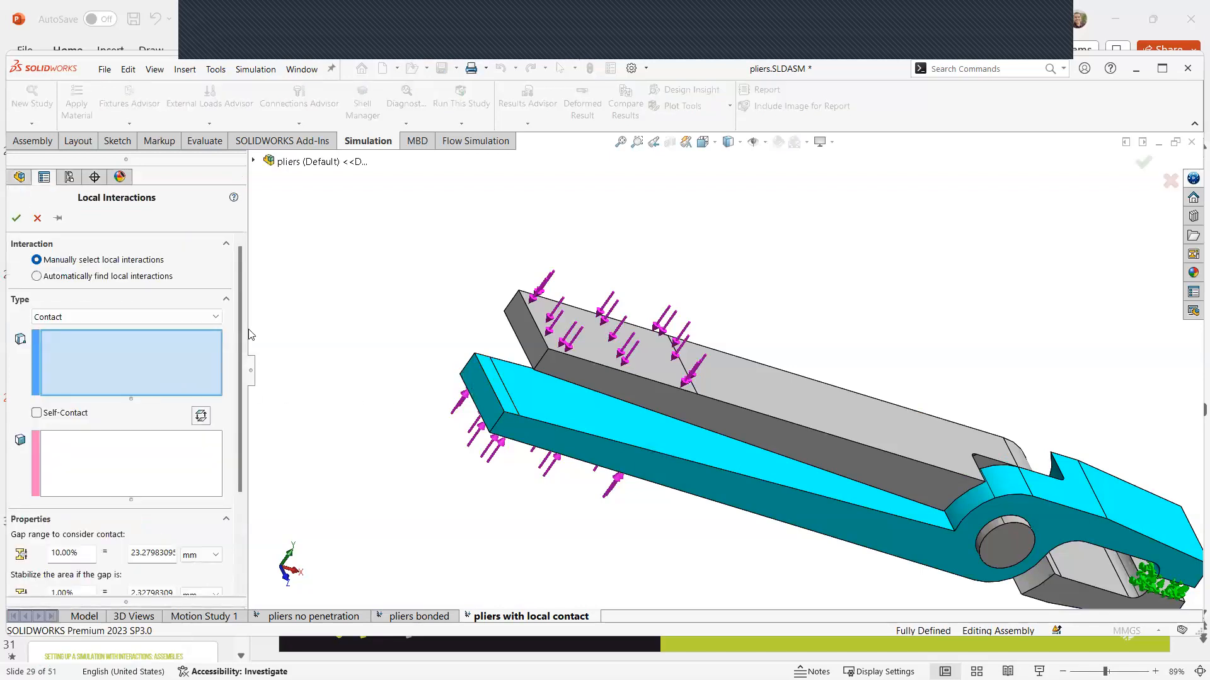
click(502, 394)
middle_drag(502, 395, 609, 194)
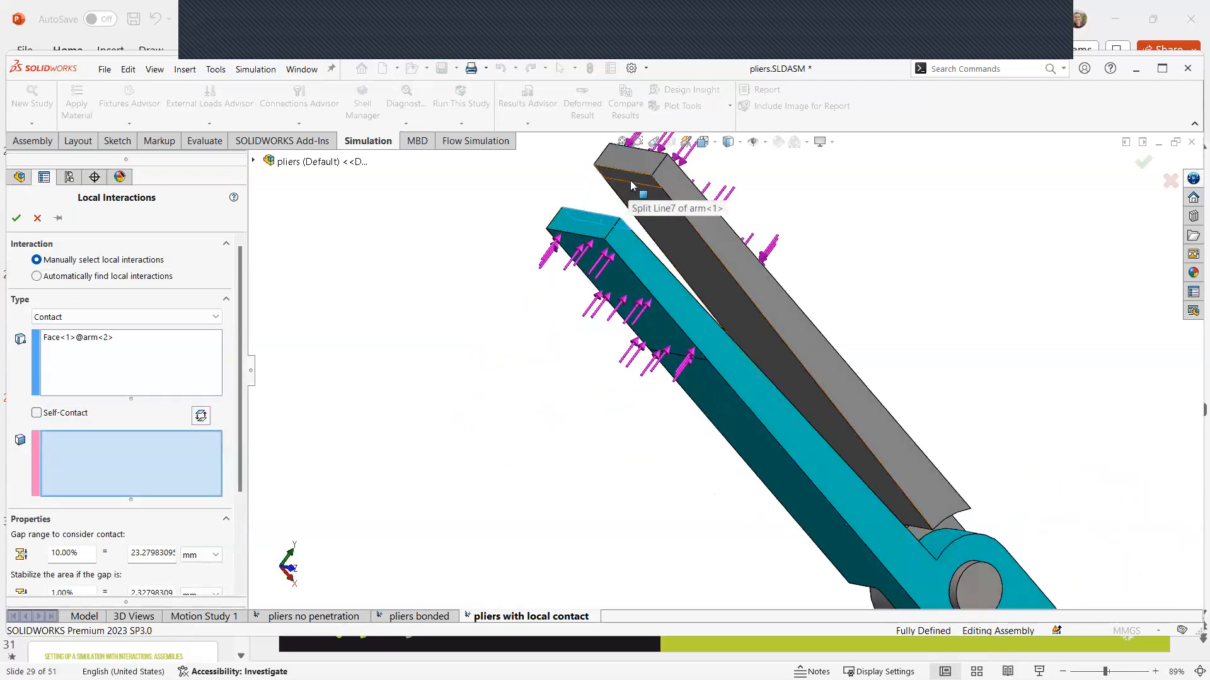
click(631, 183)
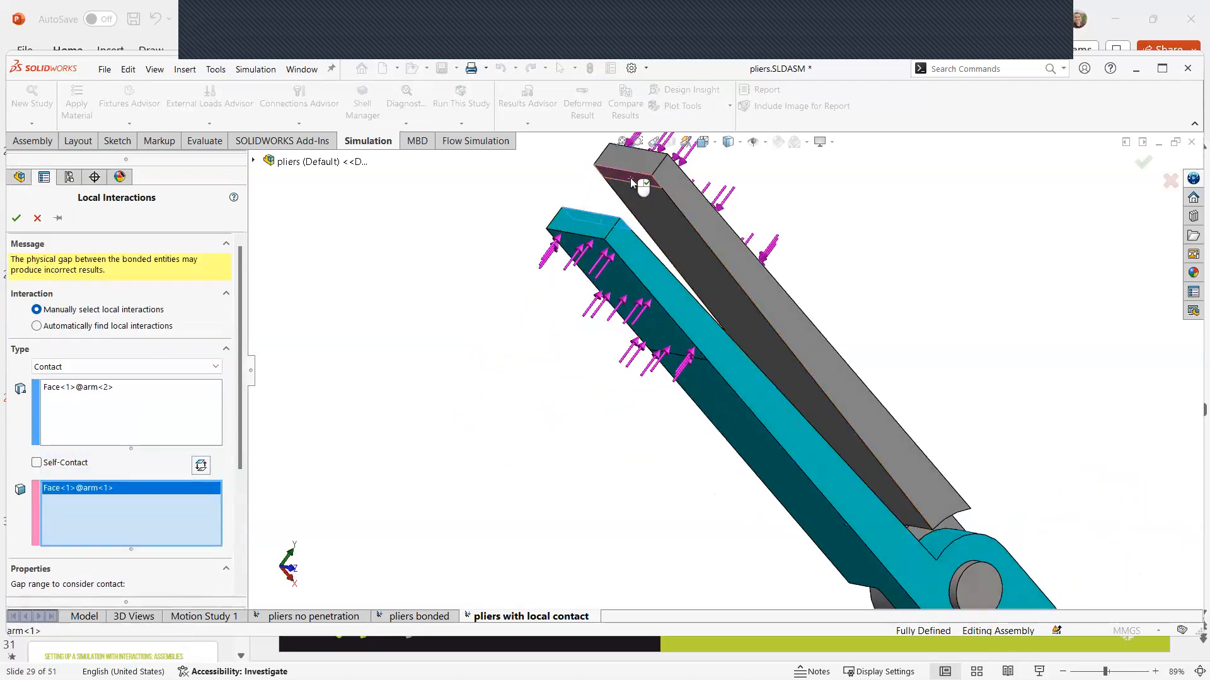
click(35, 218)
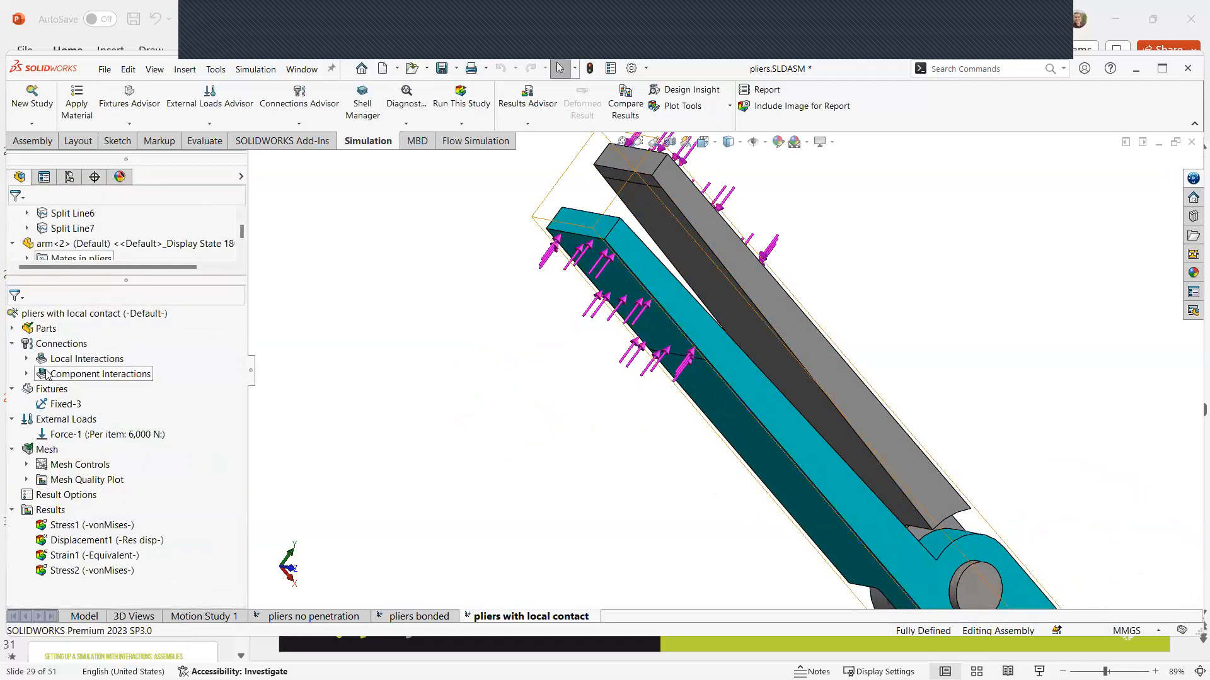
Step: Expand the study's local interactions to review the existing contact set between the two arms
click(28, 359)
click(80, 374)
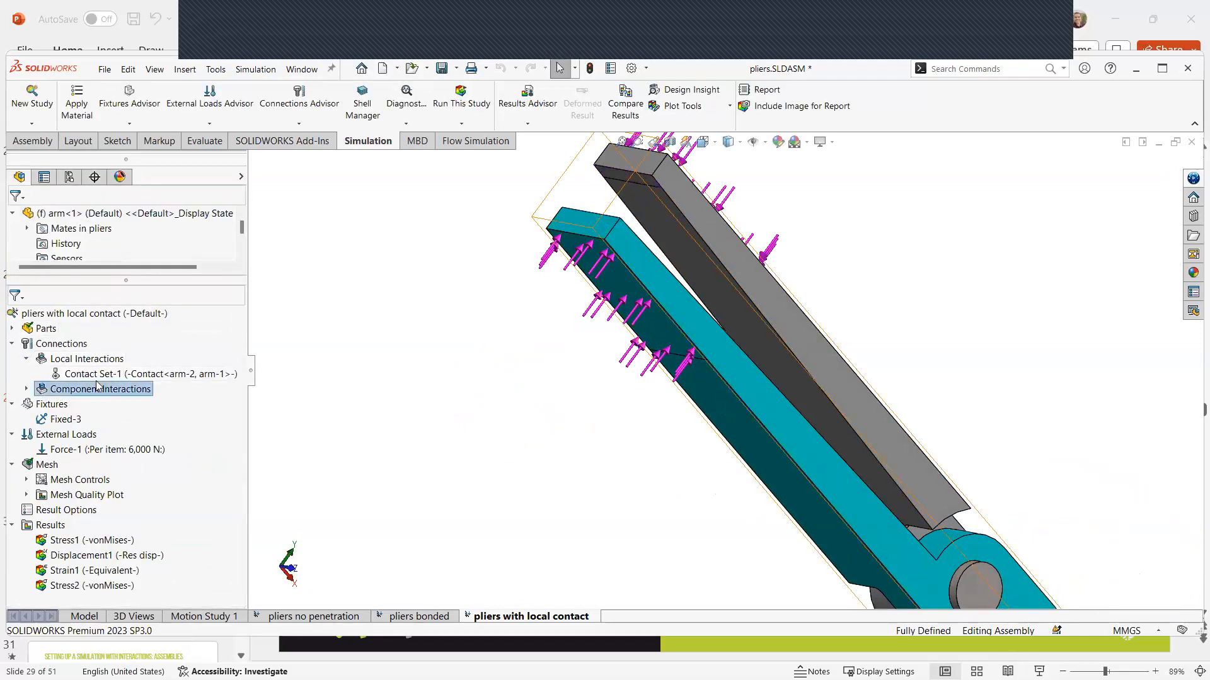